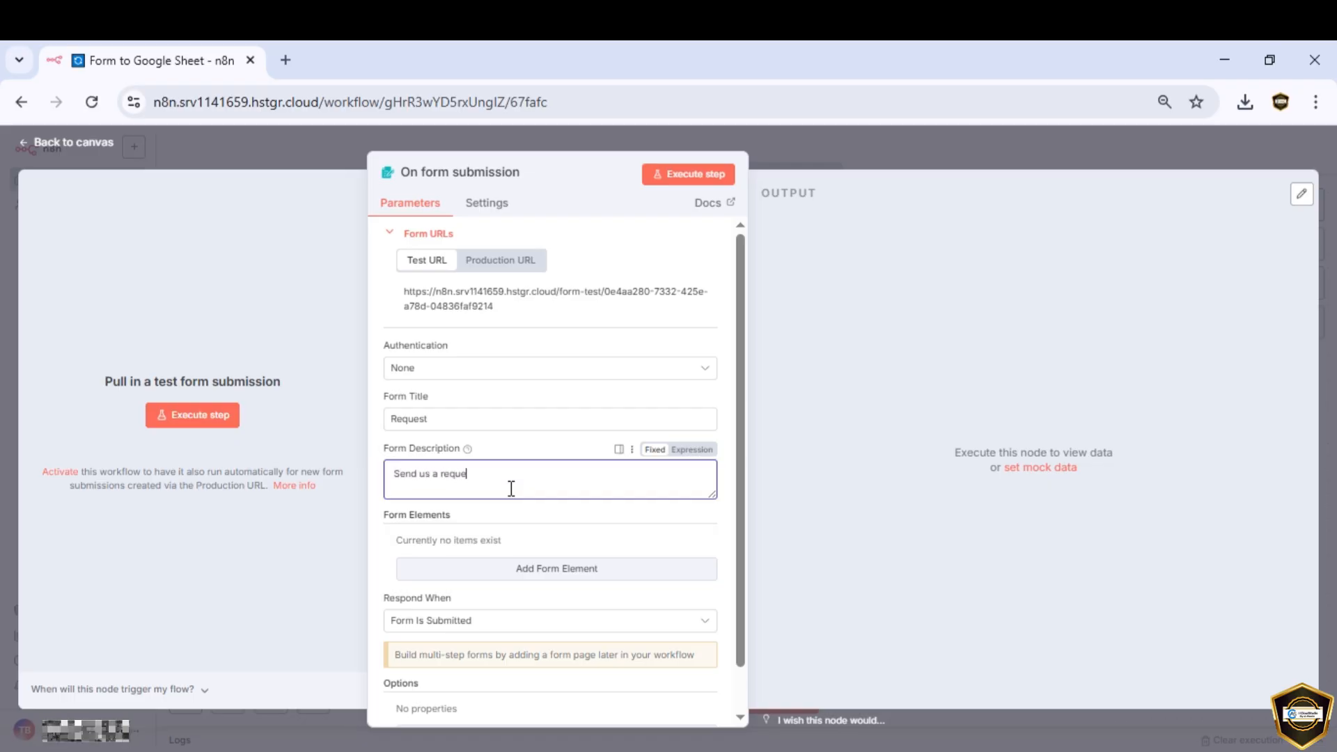
Step: Scroll below the 'Request' title and 'Send us a request' description to reach the form elements
scroll(529, 543, "down", 1)
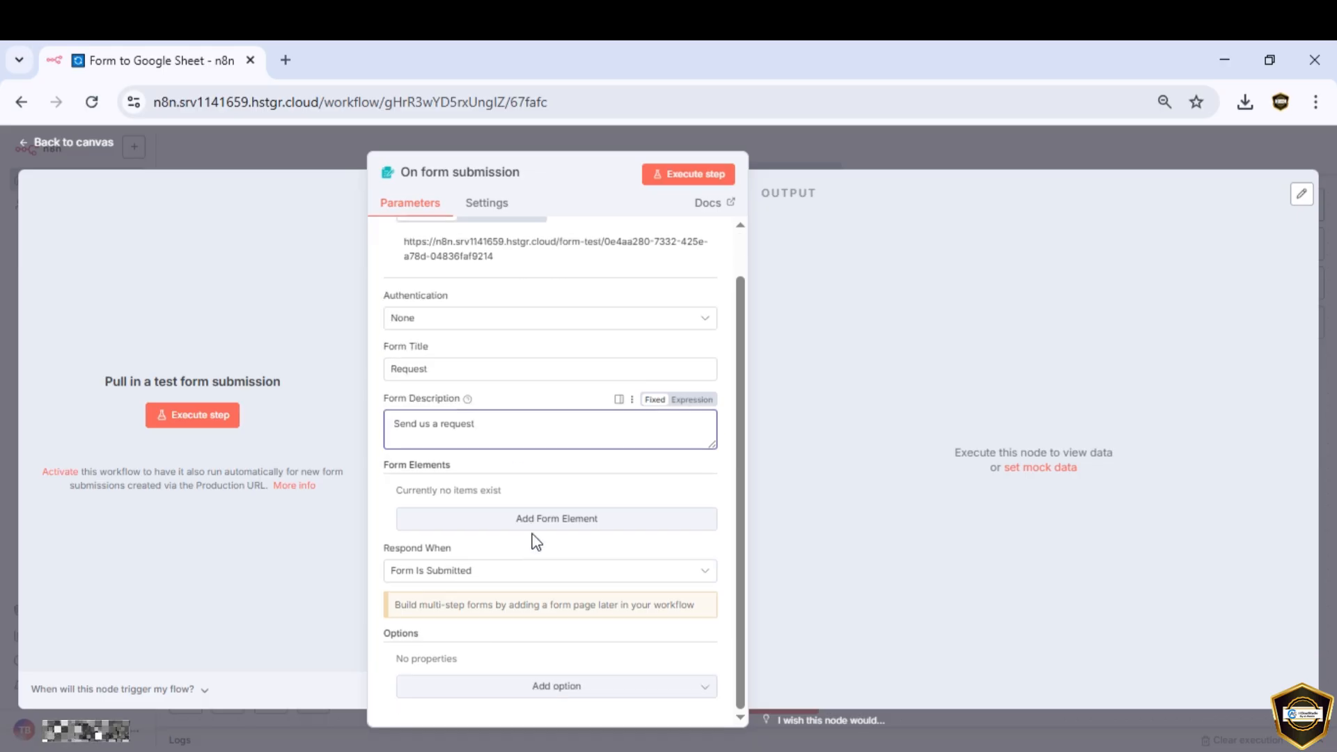
Step: Add a Name text field with a matching placeholder
left_click(526, 529)
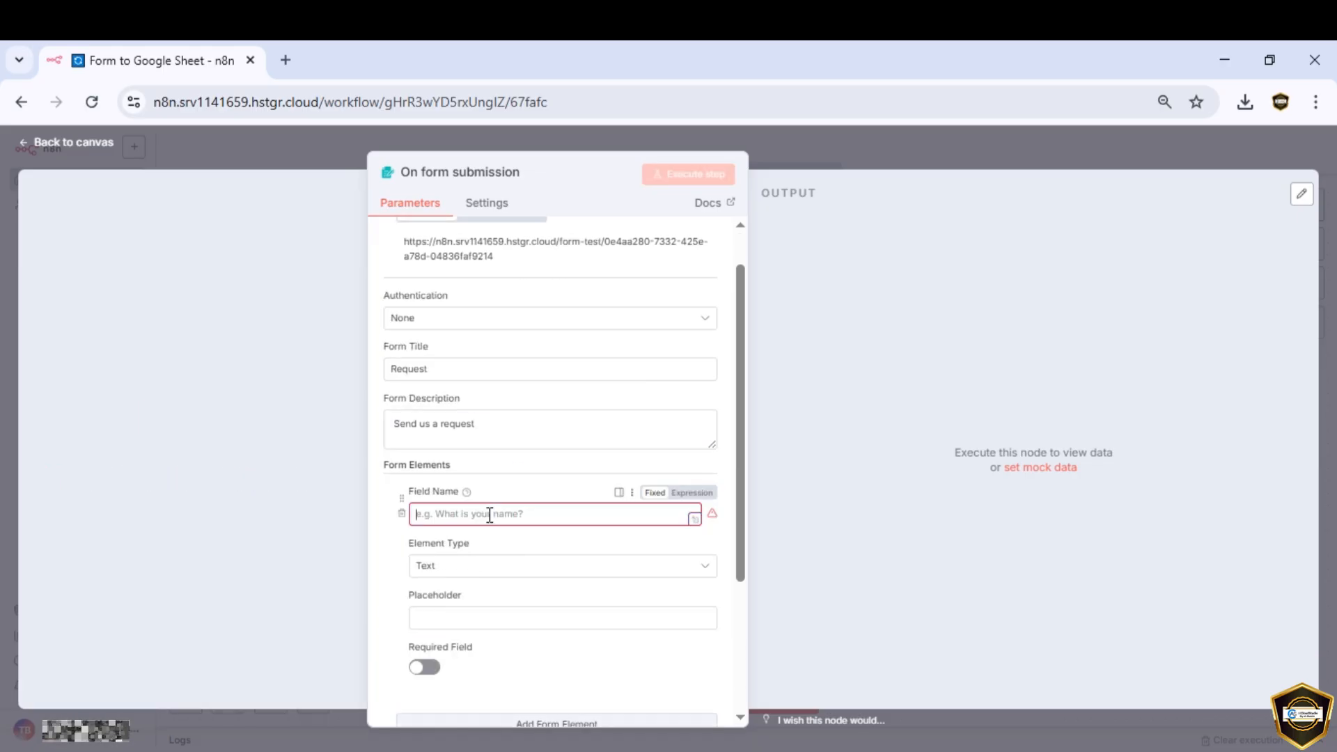
type("Name")
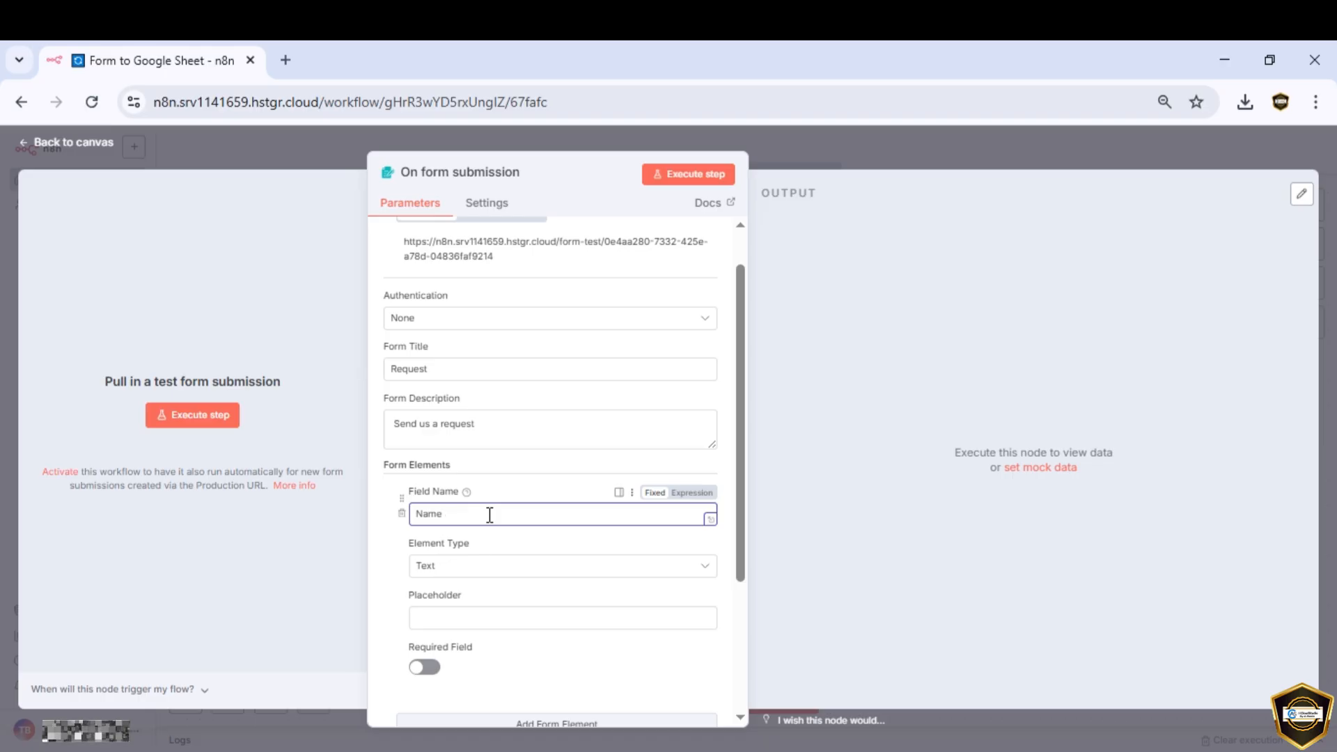
left_click(480, 623)
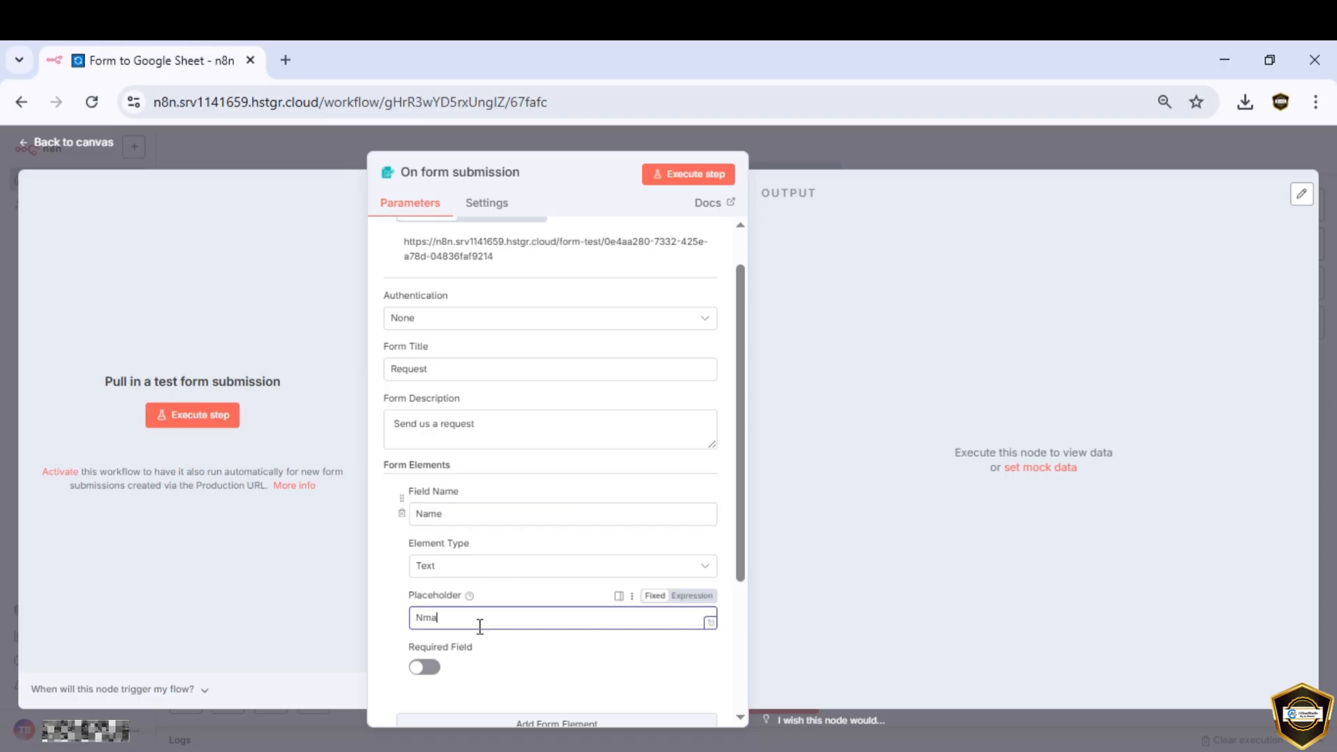
scroll(480, 626, "down", 3)
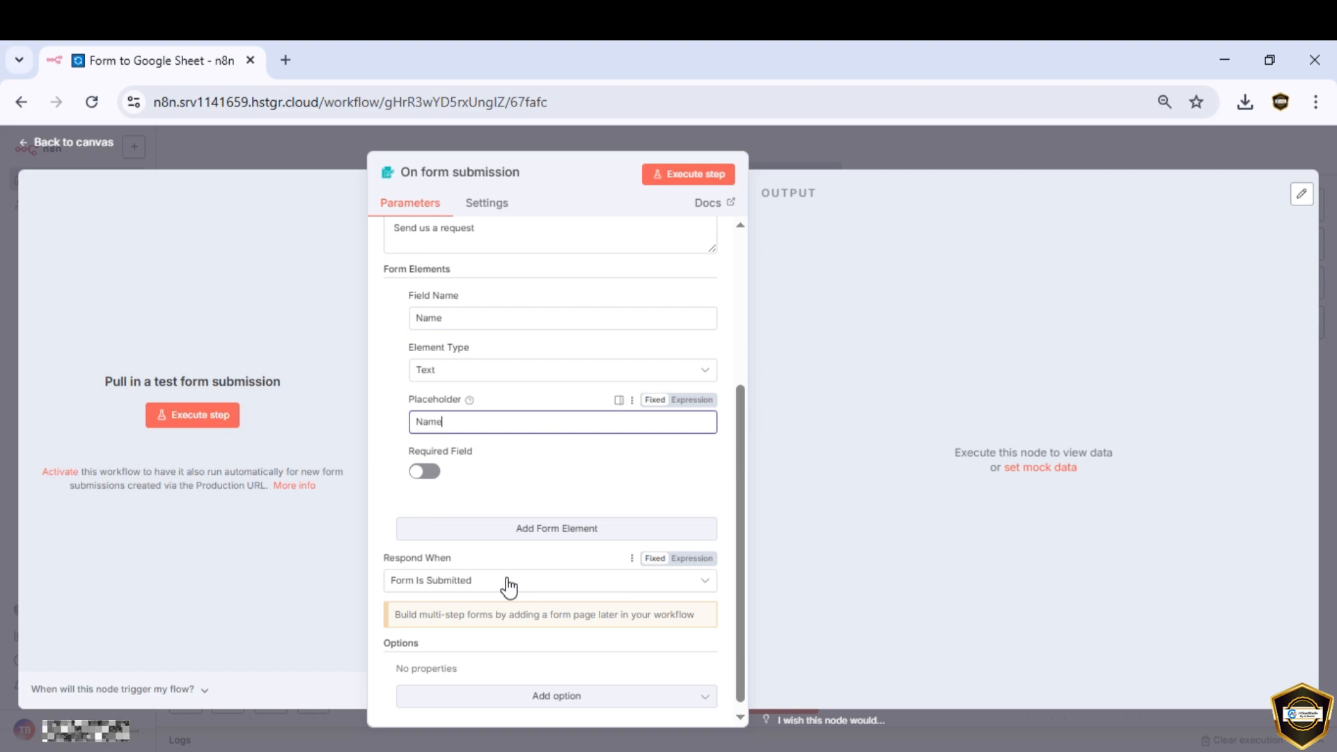
Step: Add an Email field of type Email with placeholder 'Email'
left_click(555, 529)
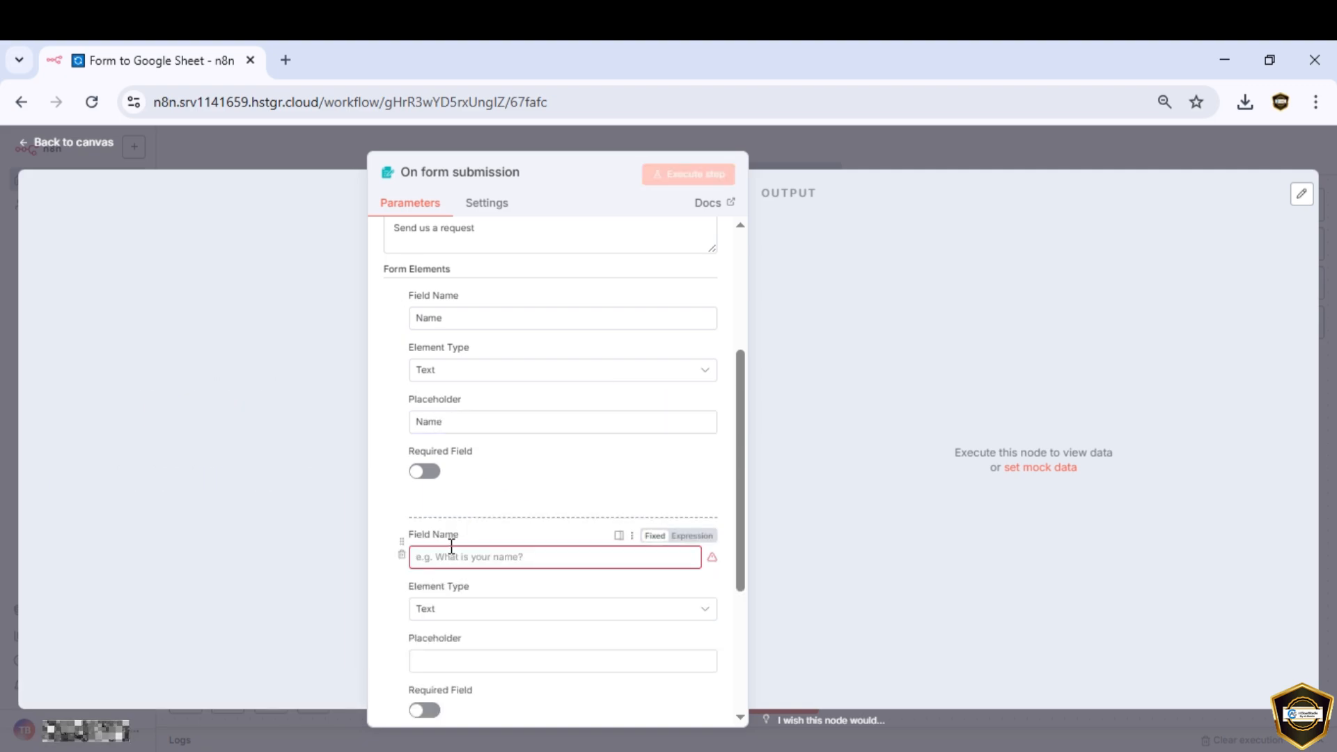
left_click(451, 548)
type("Email")
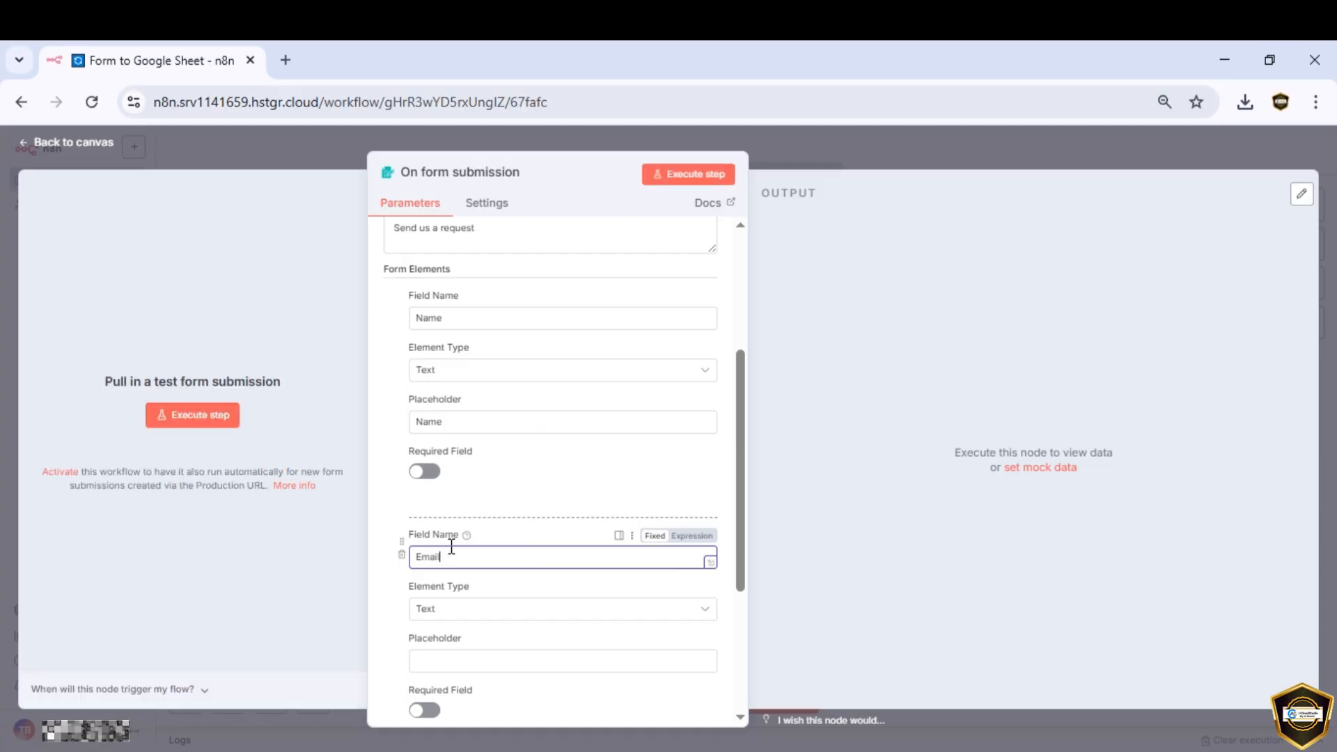
scroll(451, 548, "down", 3)
left_click(461, 413)
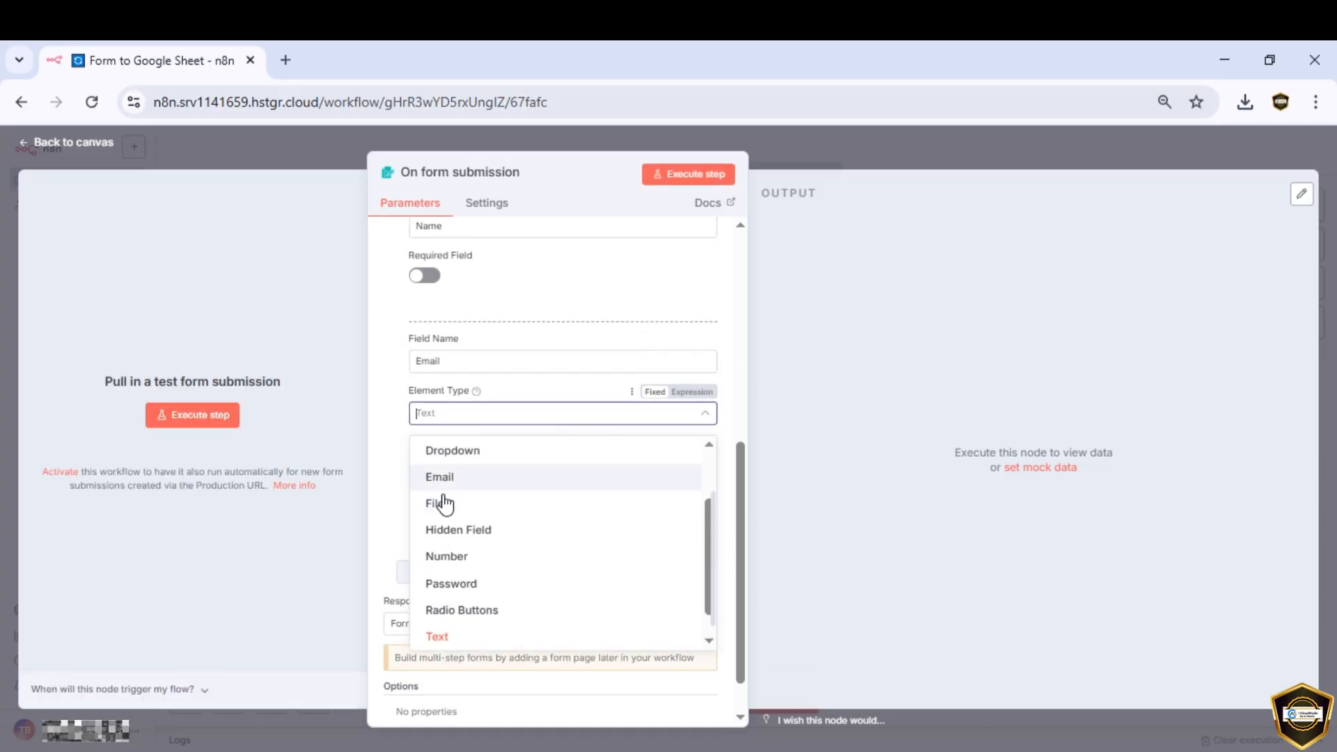
left_click(454, 479)
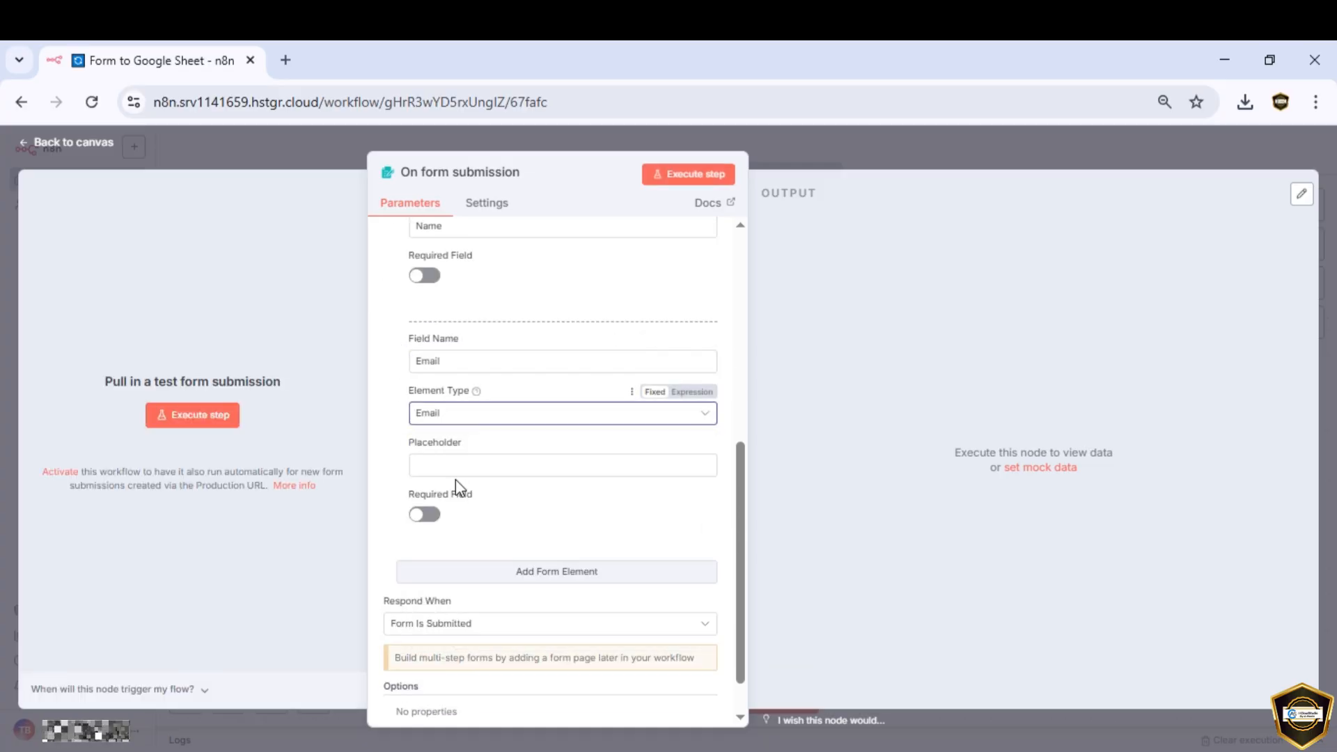
left_click(460, 466)
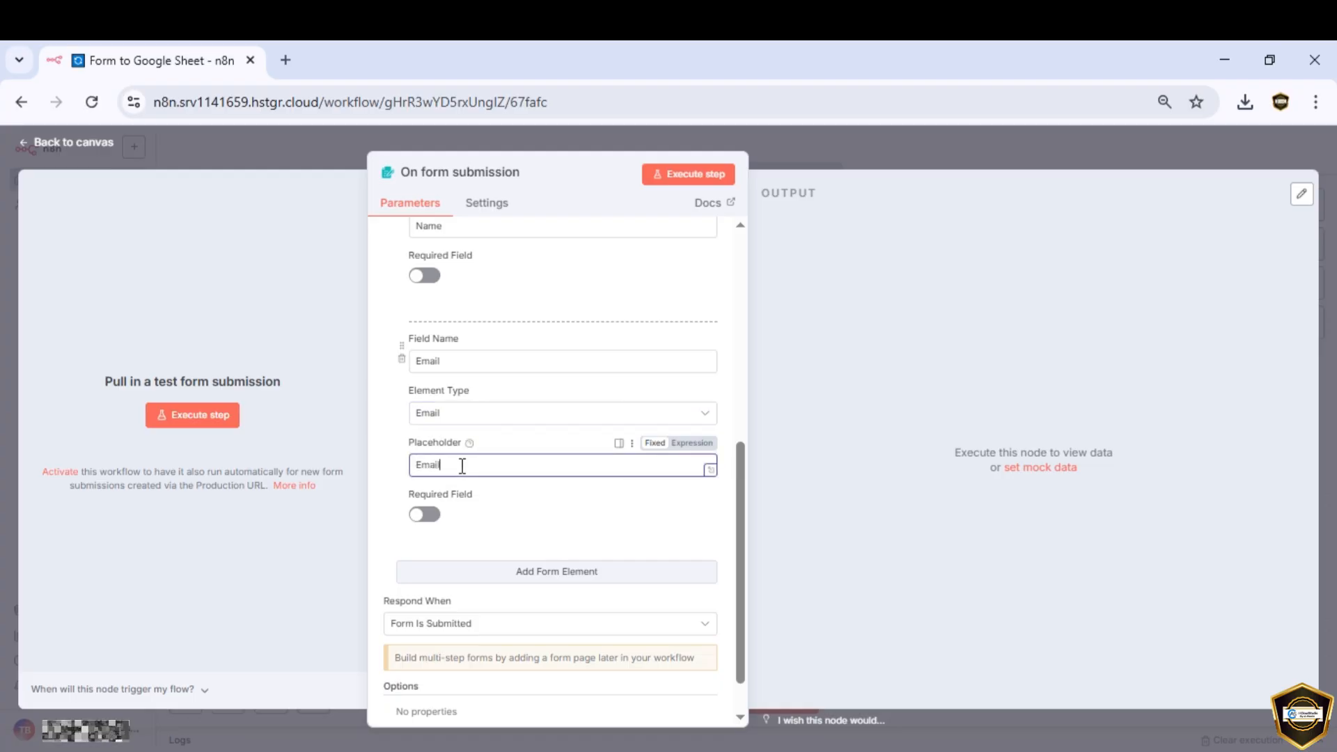
type("Email")
Step: Add a Request field as a Textarea with a 'Request' placeholder
left_click(540, 572)
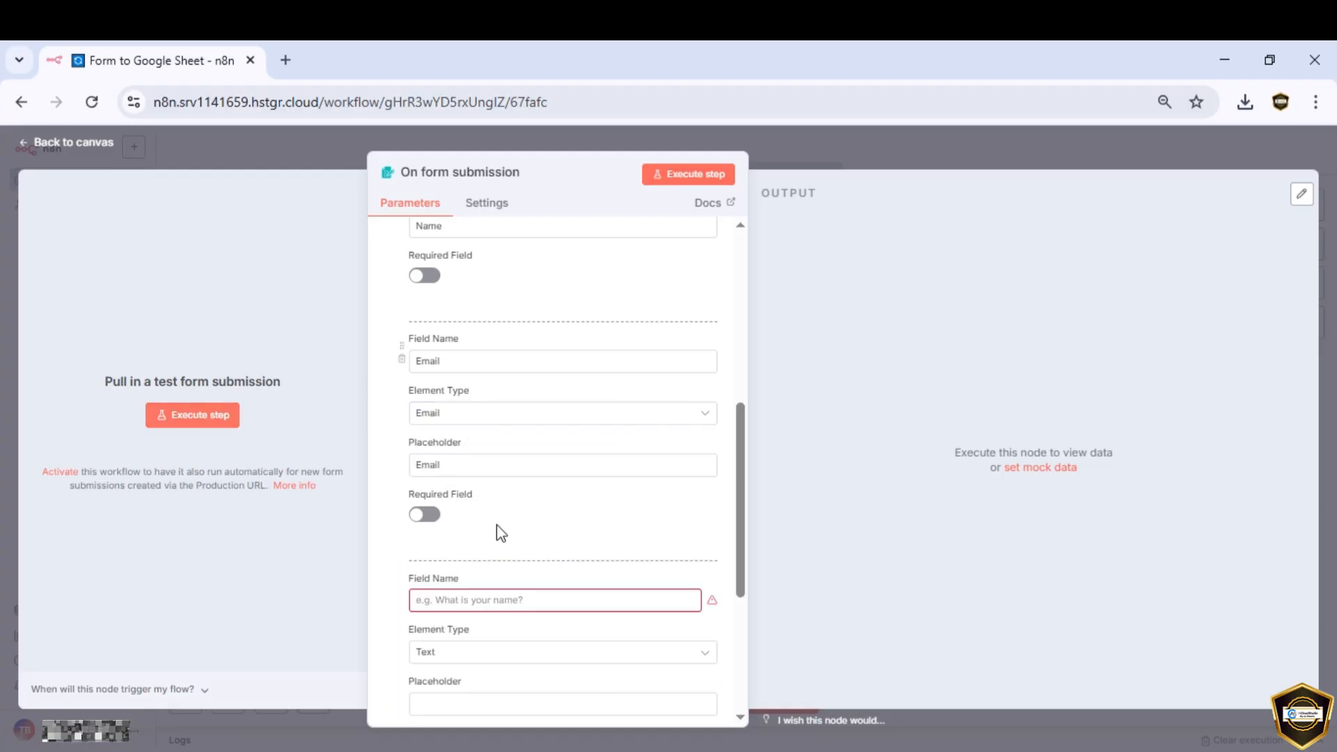
scroll(465, 501, "down", 5)
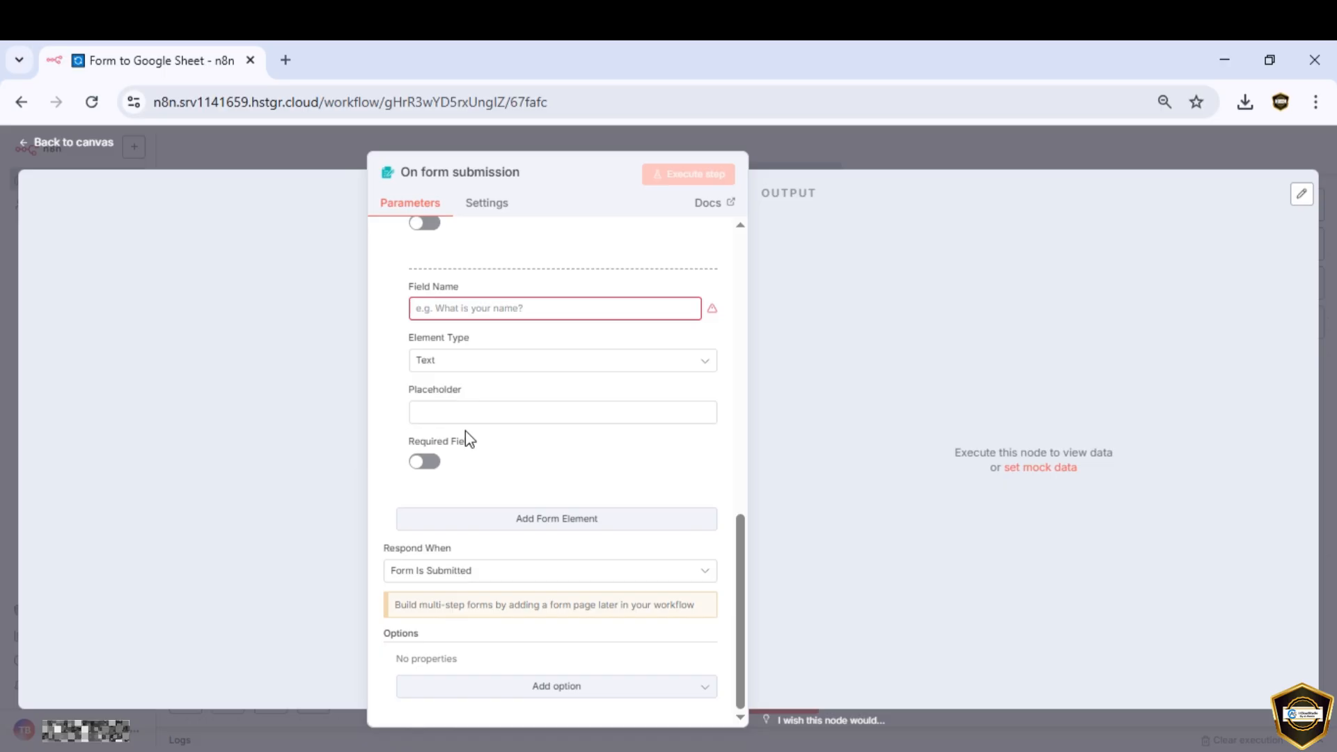
left_click(485, 308)
type("Request")
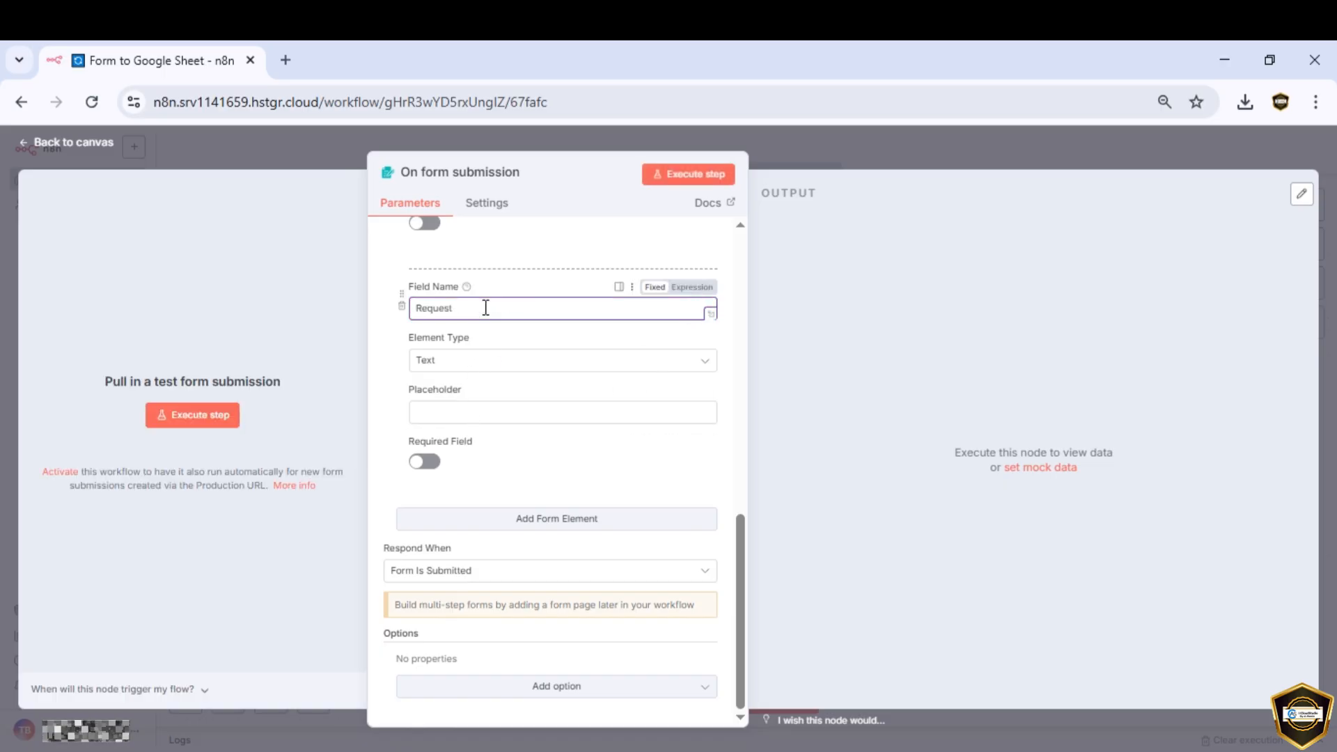
left_click(486, 360)
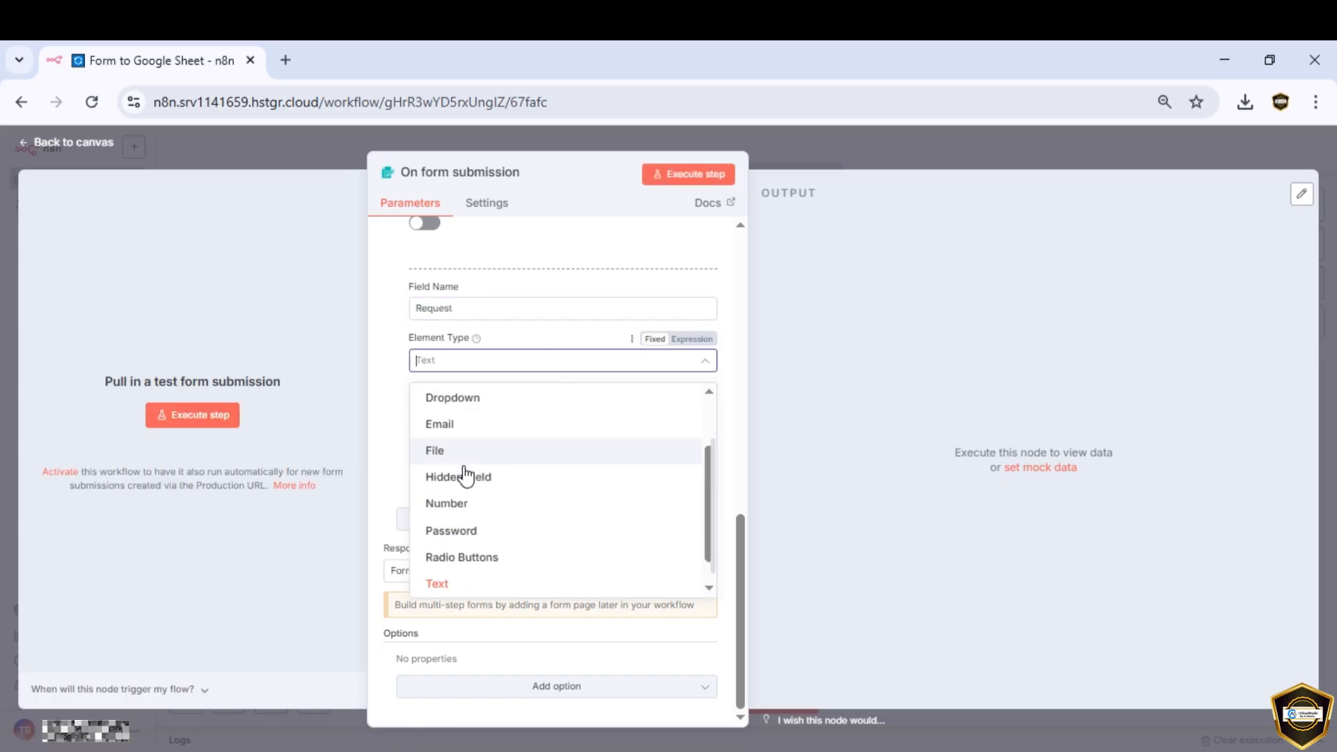
scroll(454, 508, "down", 1)
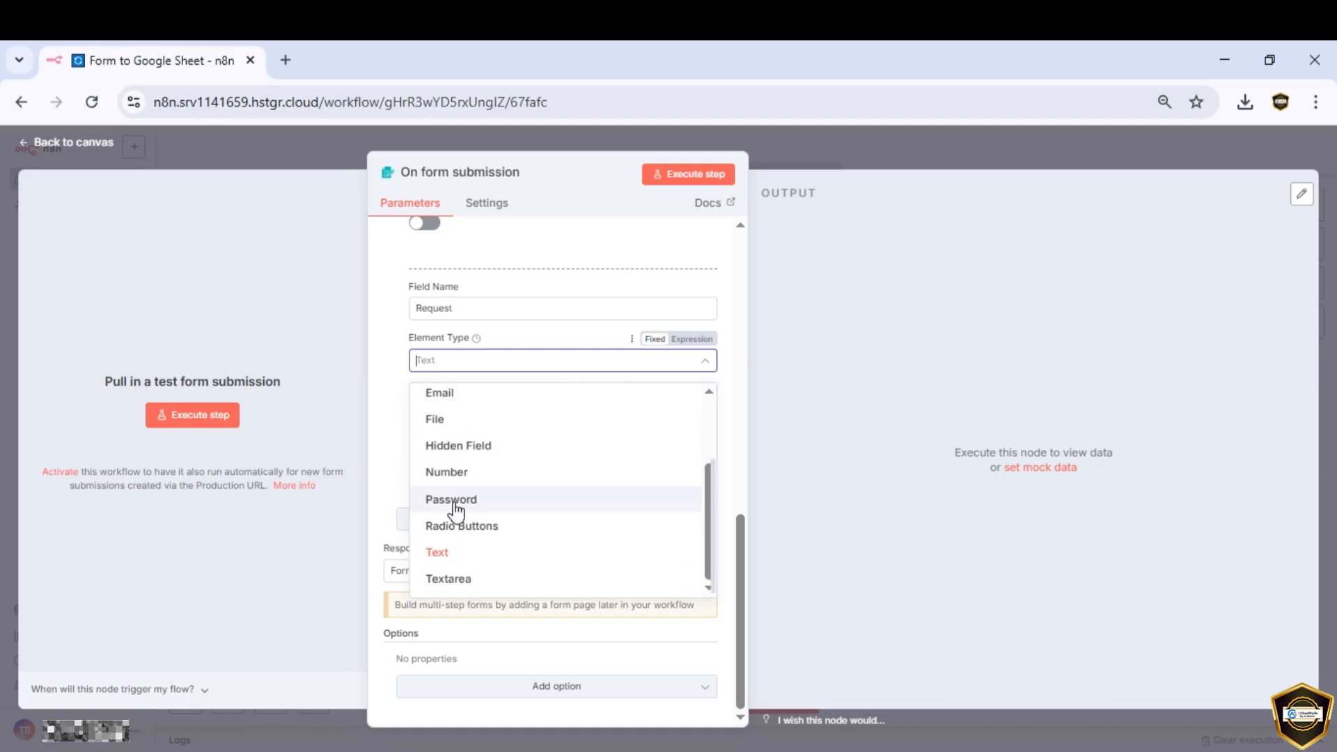
left_click(448, 579)
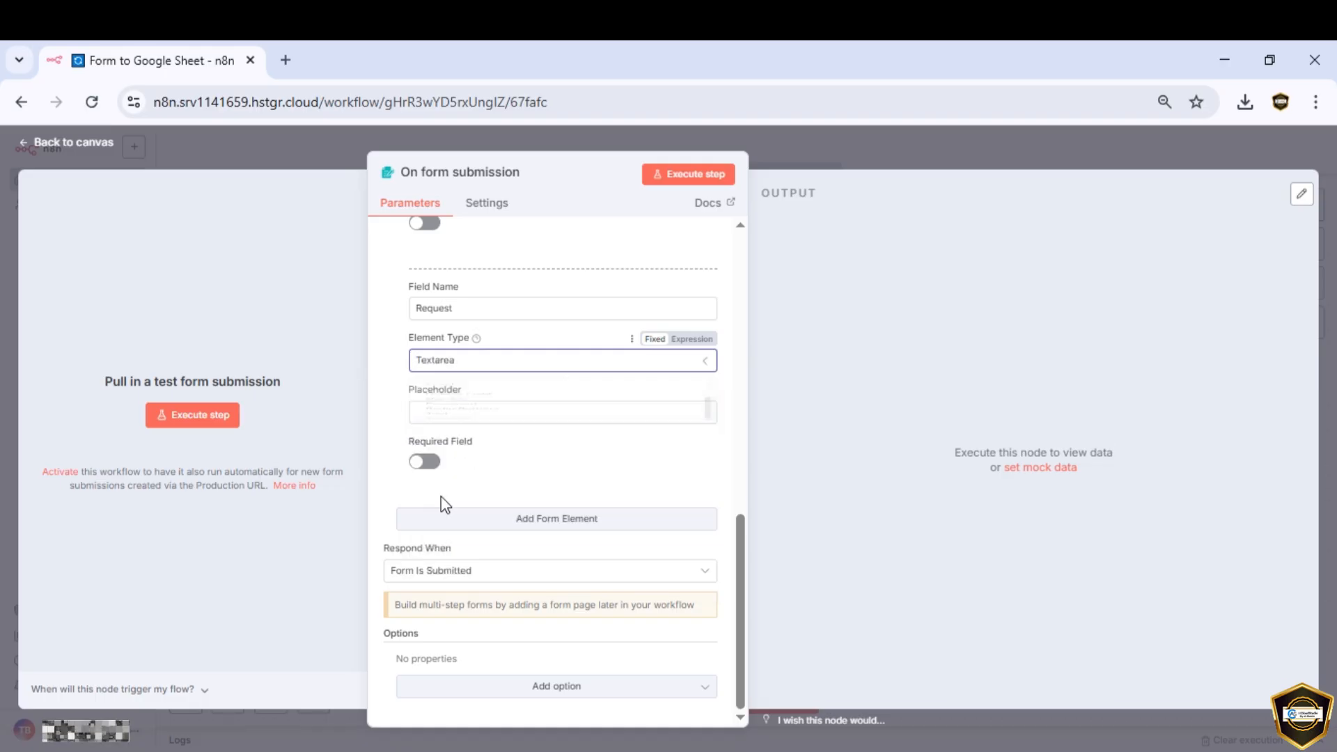
left_click(479, 415)
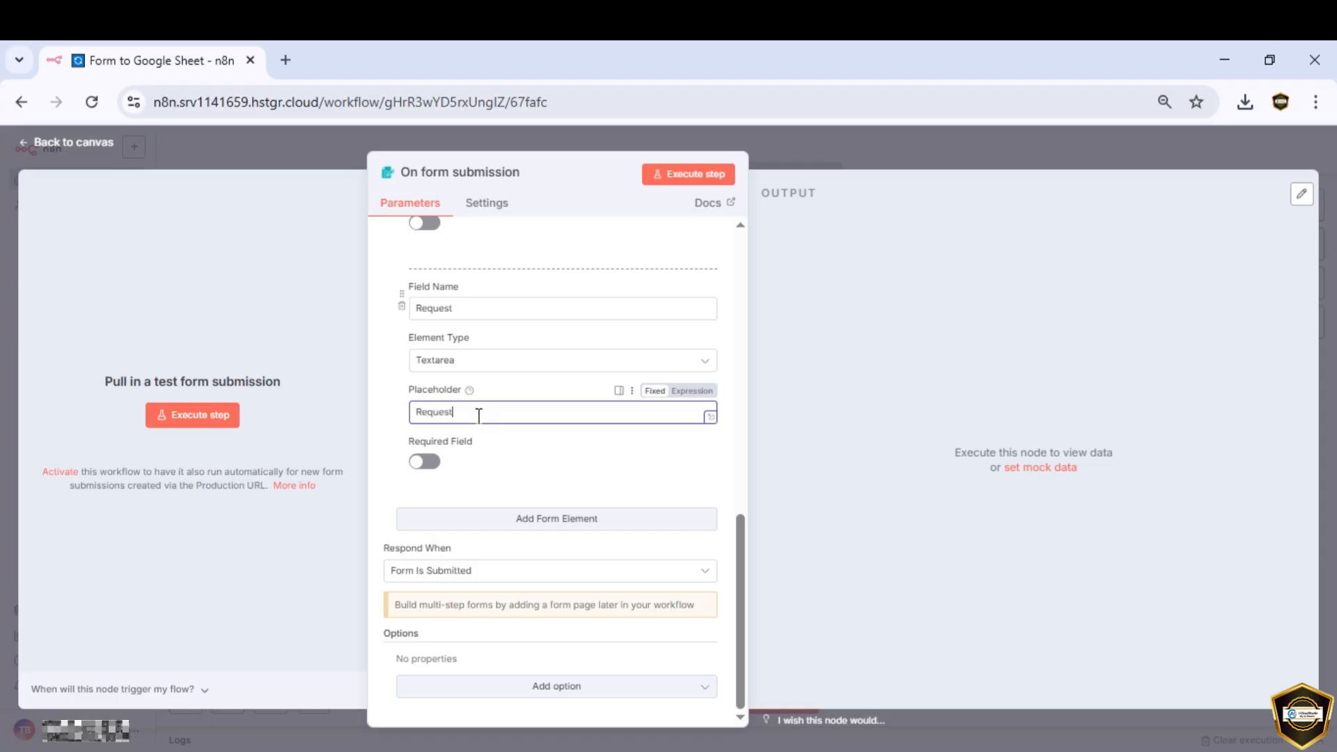
scroll(552, 557, "up", 15)
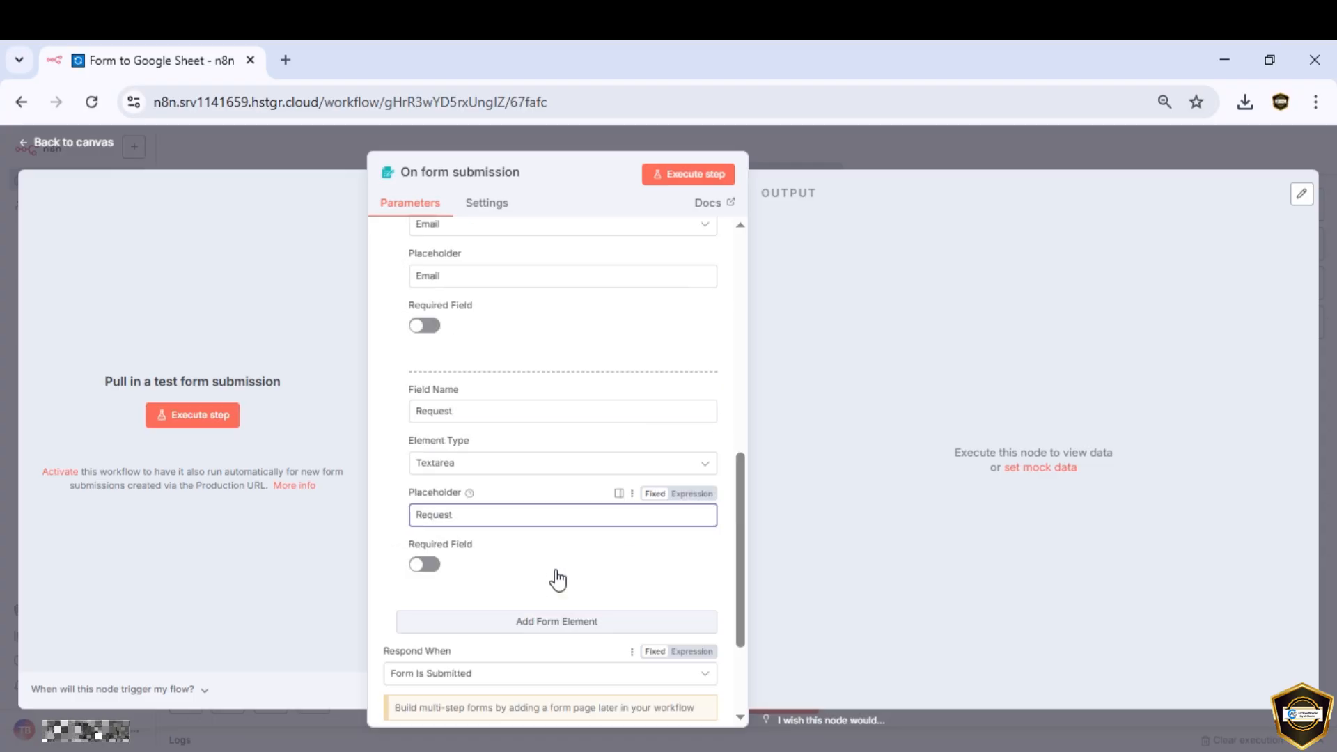
Step: Back on the canvas, add a Google Sheets 'Append or update row in sheet' node after the trigger
left_click(846, 149)
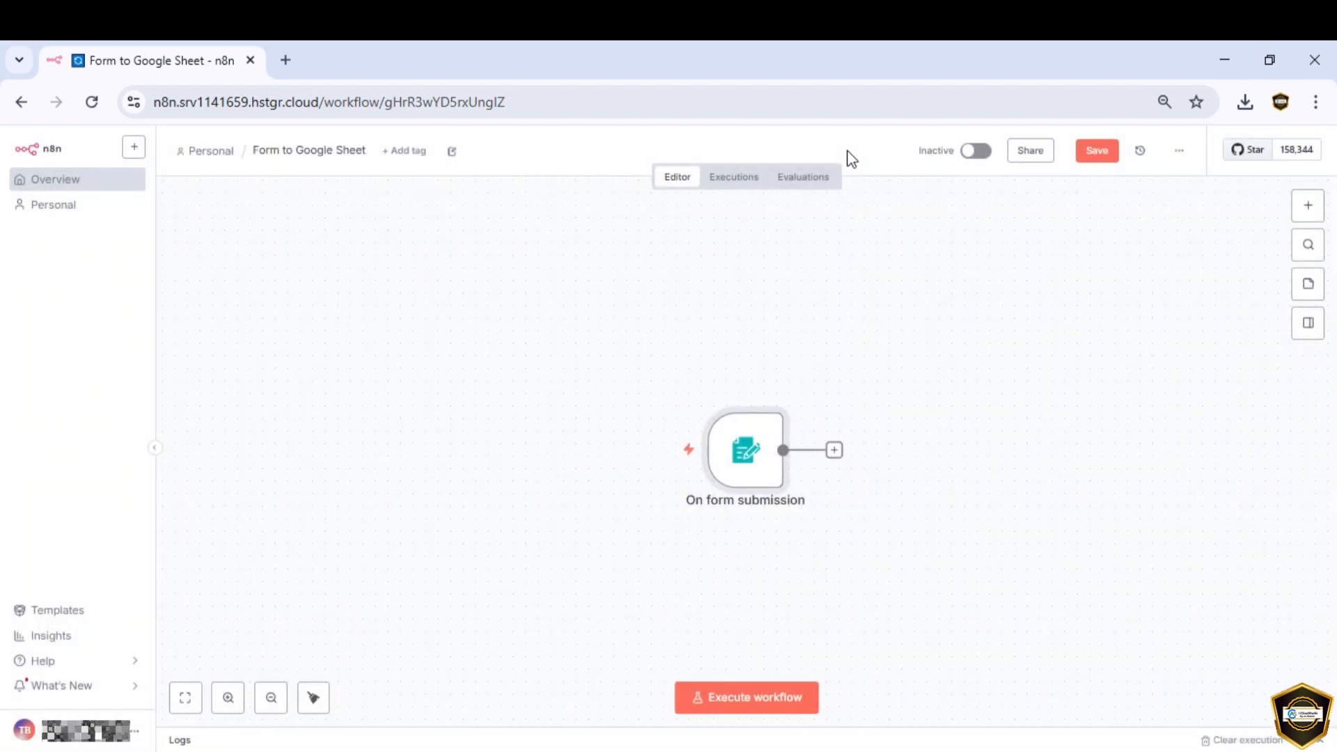
left_click(1307, 208)
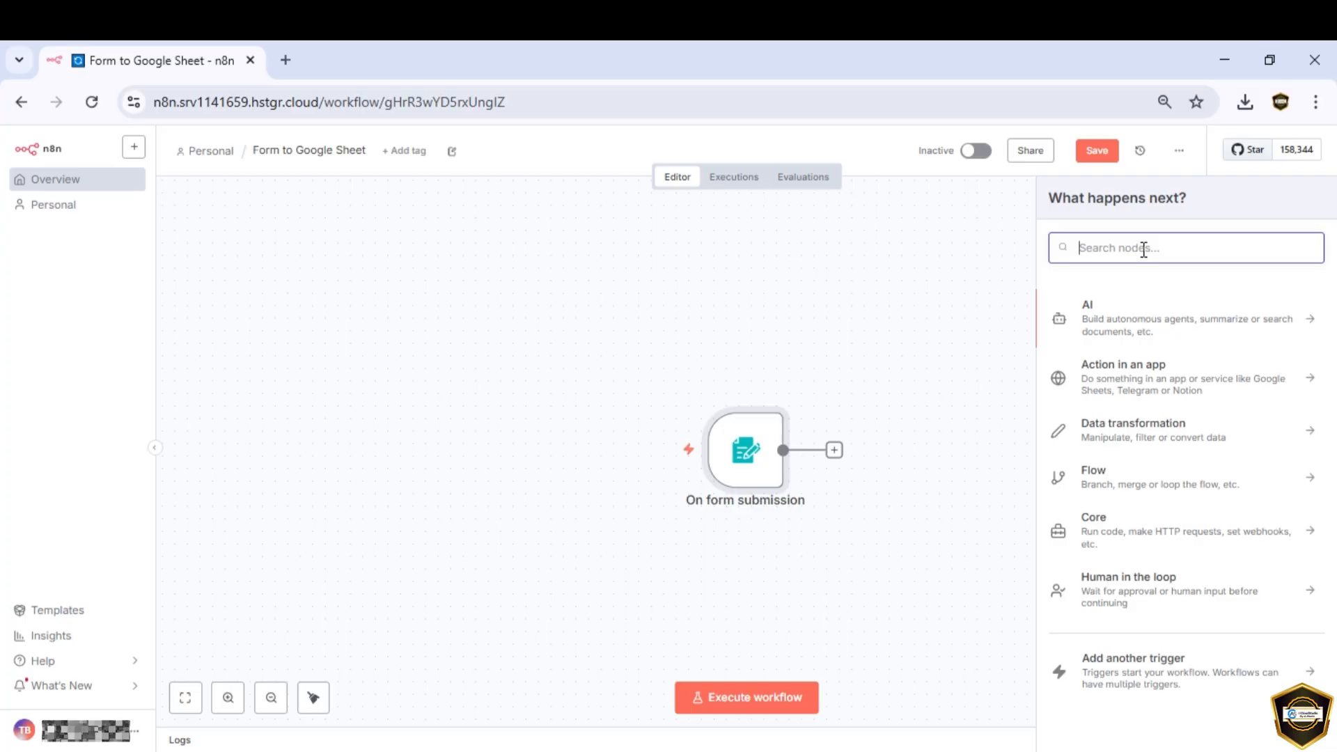
type("google ")
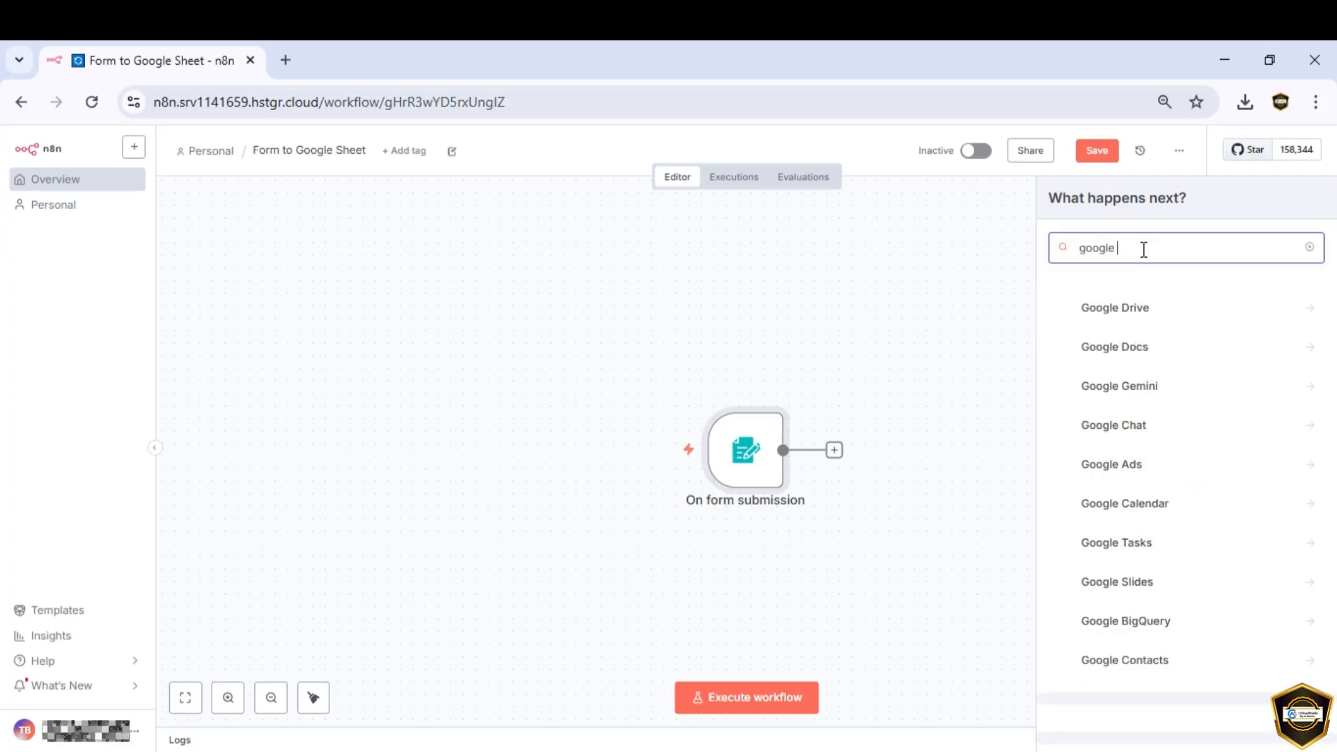
type("sheets")
left_click(1121, 308)
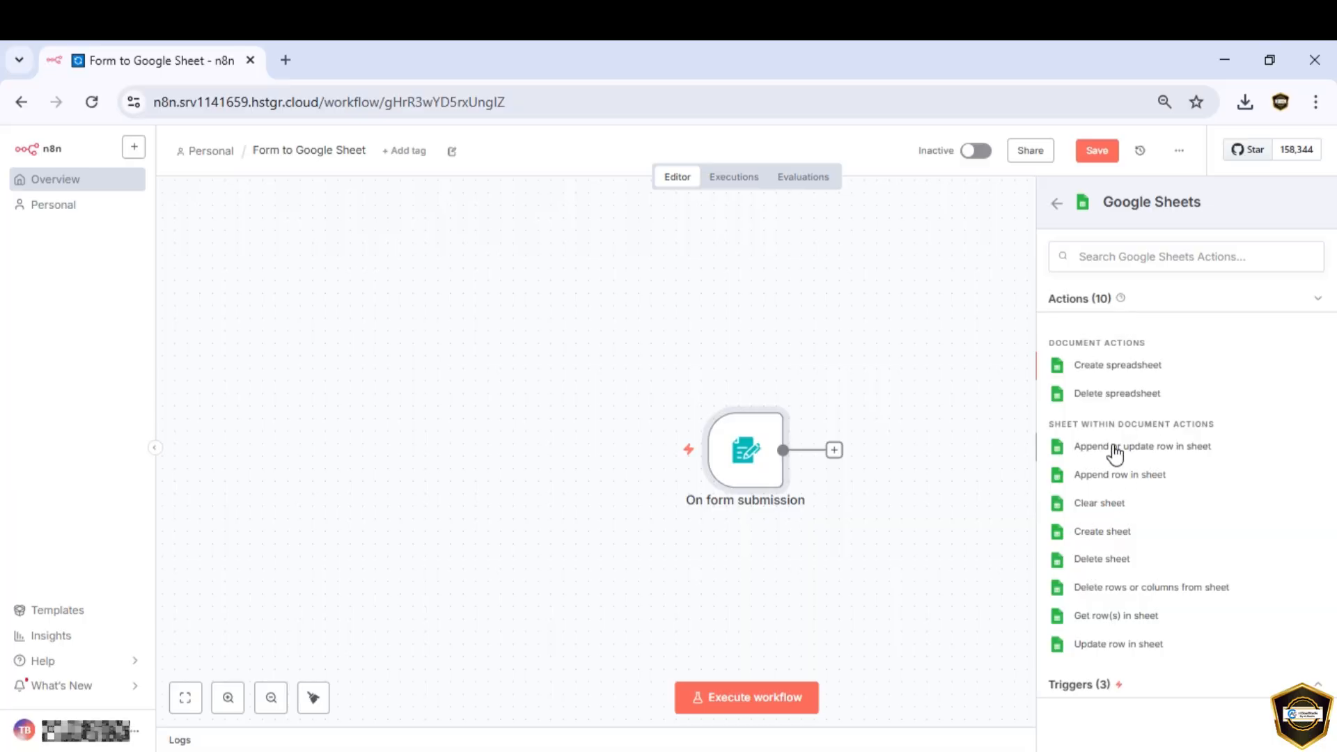
left_click(1116, 449)
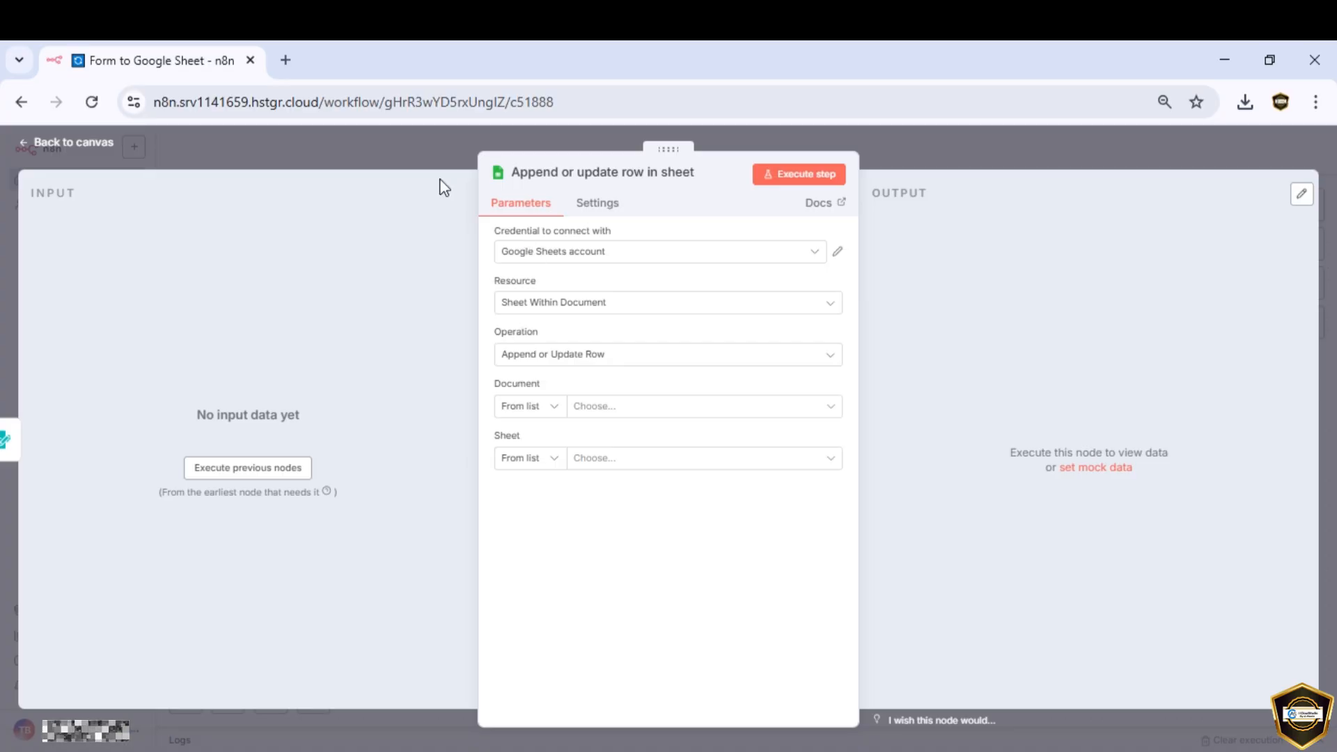
Step: Load console.cloud.google.com in a new Chrome tab
left_click(286, 61)
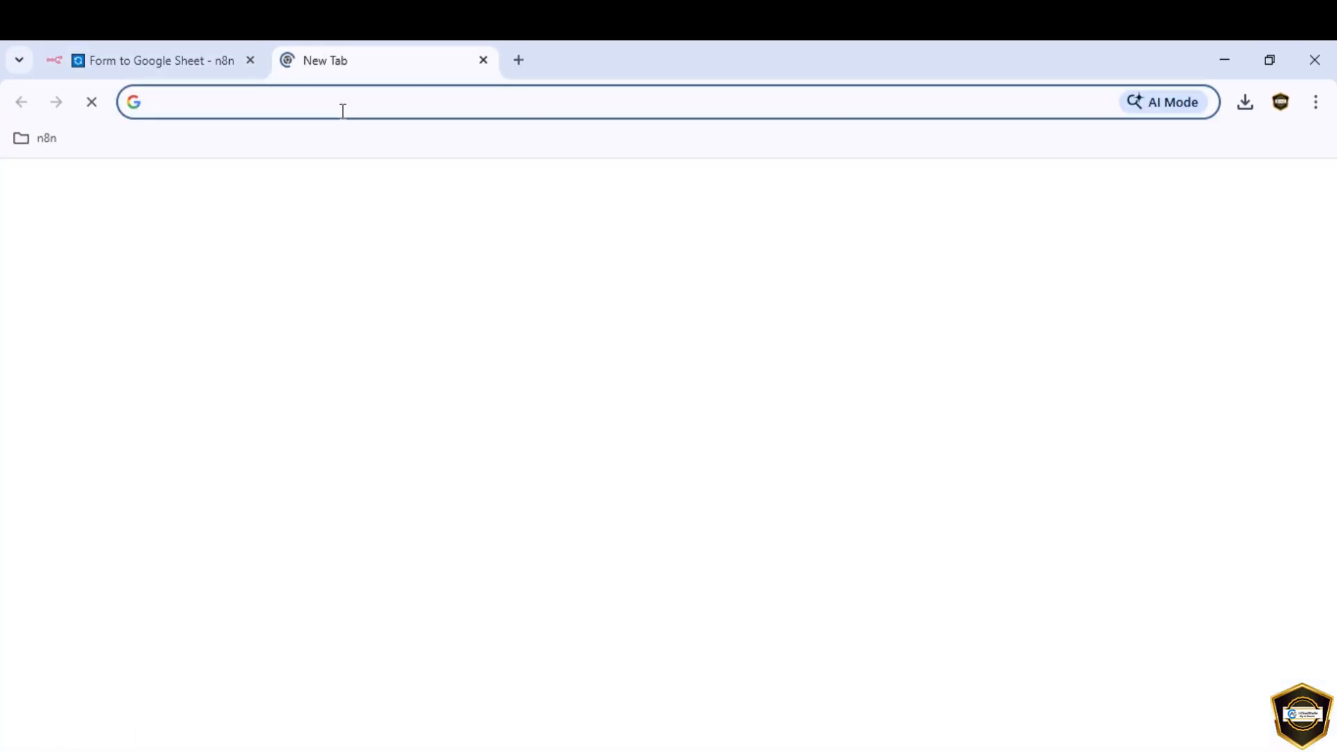
type("console.")
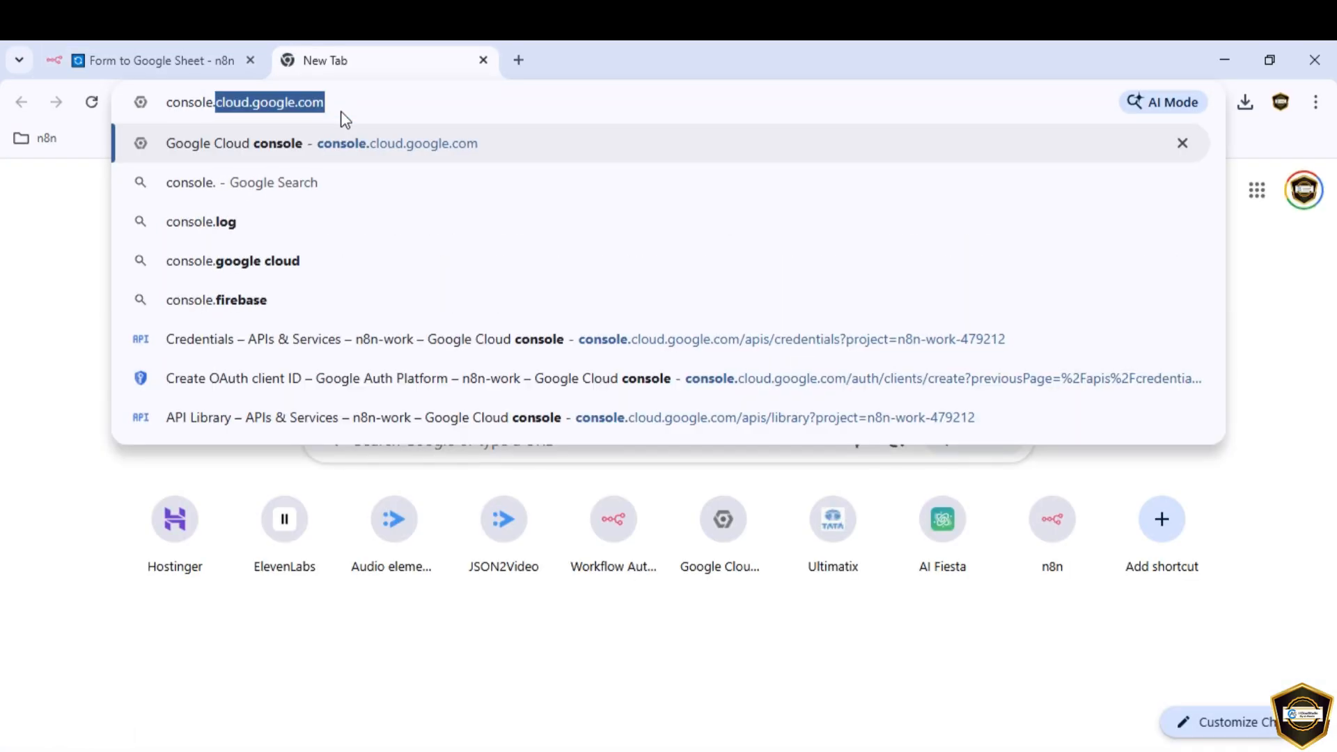
type("cloud.g")
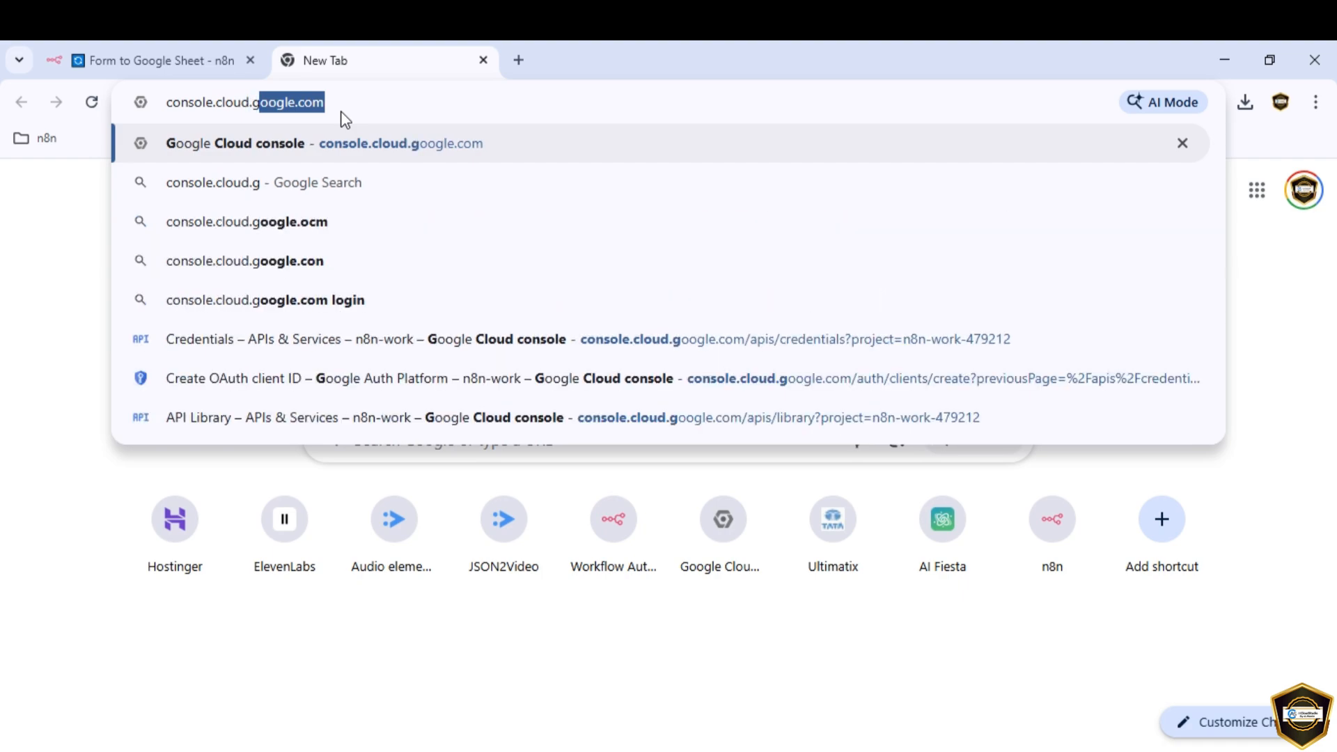
type("oogle.com")
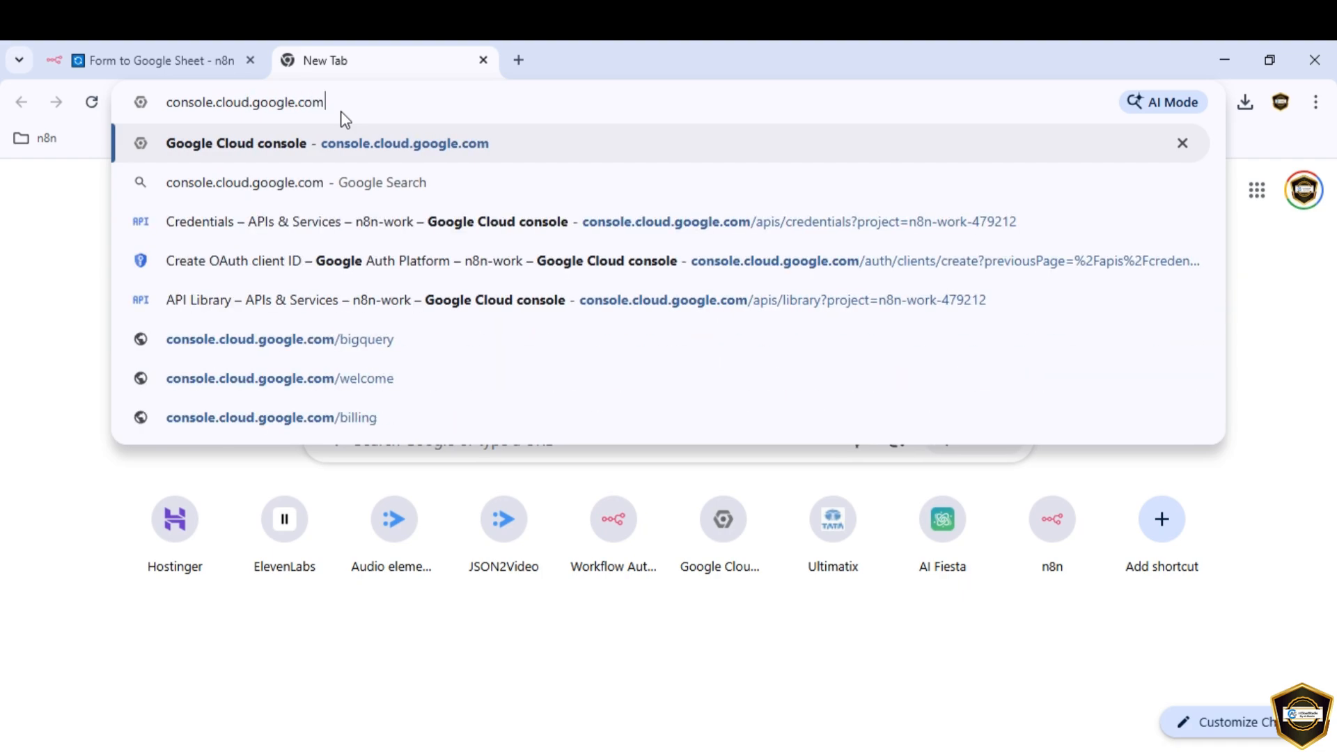
key("Return")
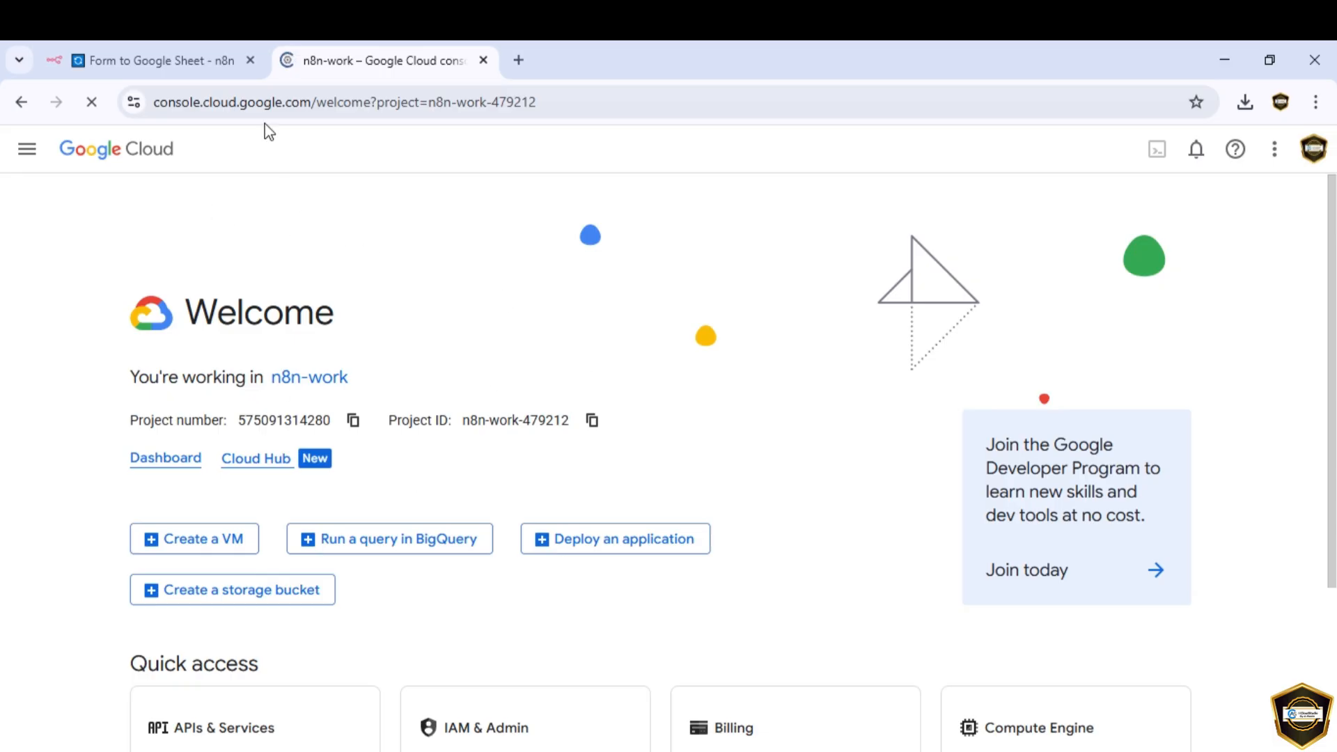
Step: Reveal the APIs & Services submenu (Enabled APIs, Library, Credentials) in the console navigation menu
left_click_drag(152, 103, 311, 114)
left_click(400, 241)
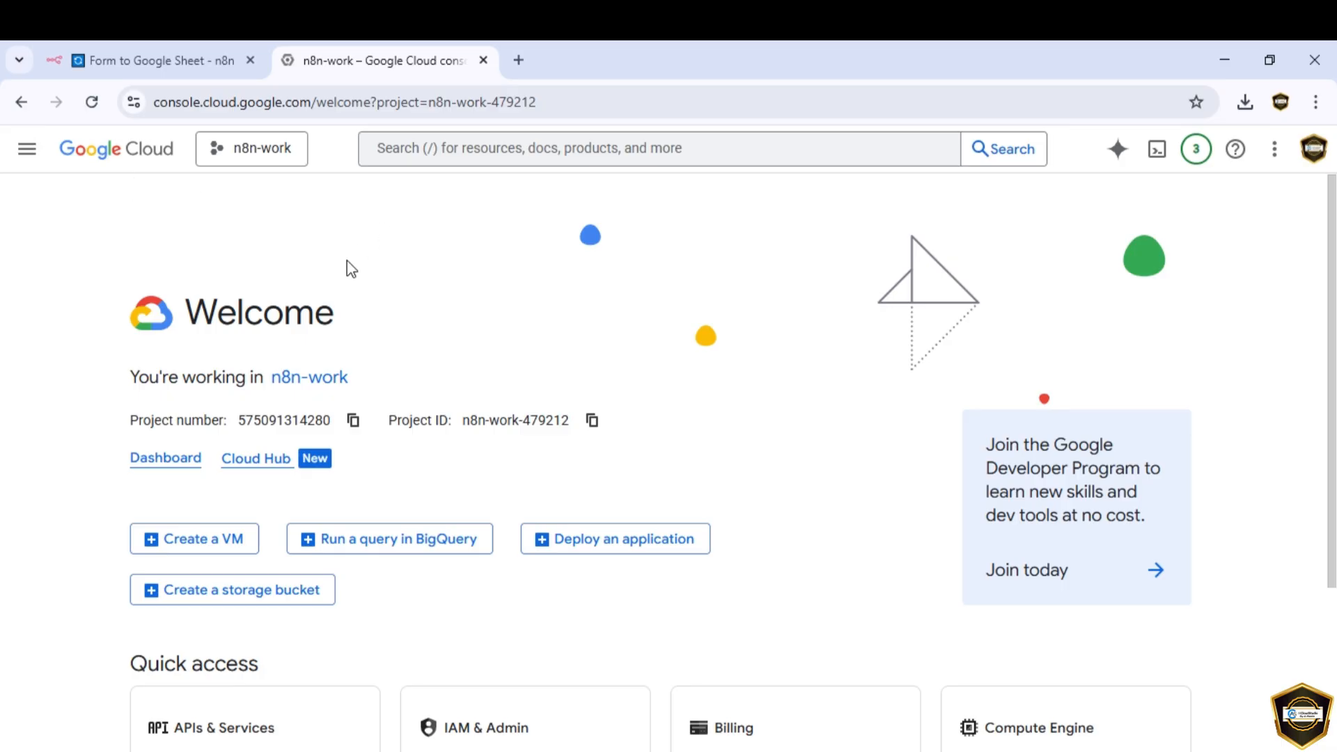
left_click(29, 153)
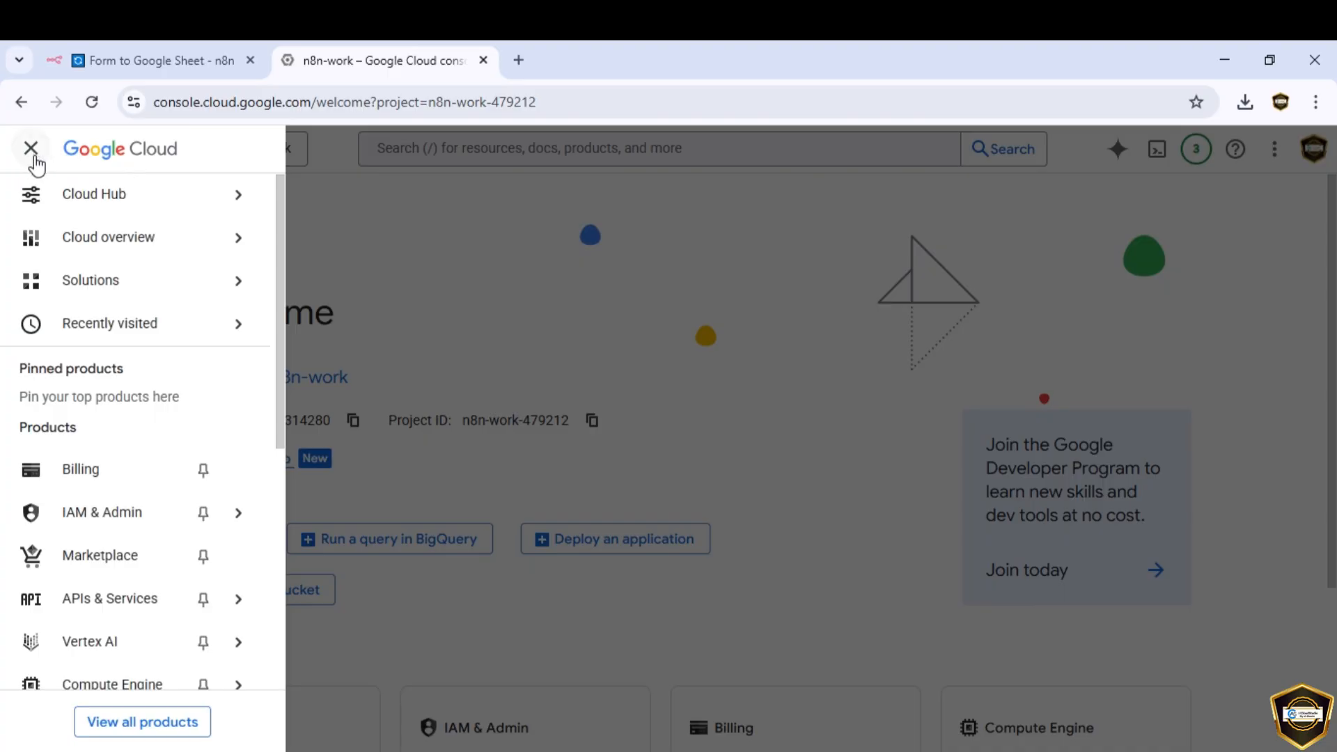
mouse_move(39, 287)
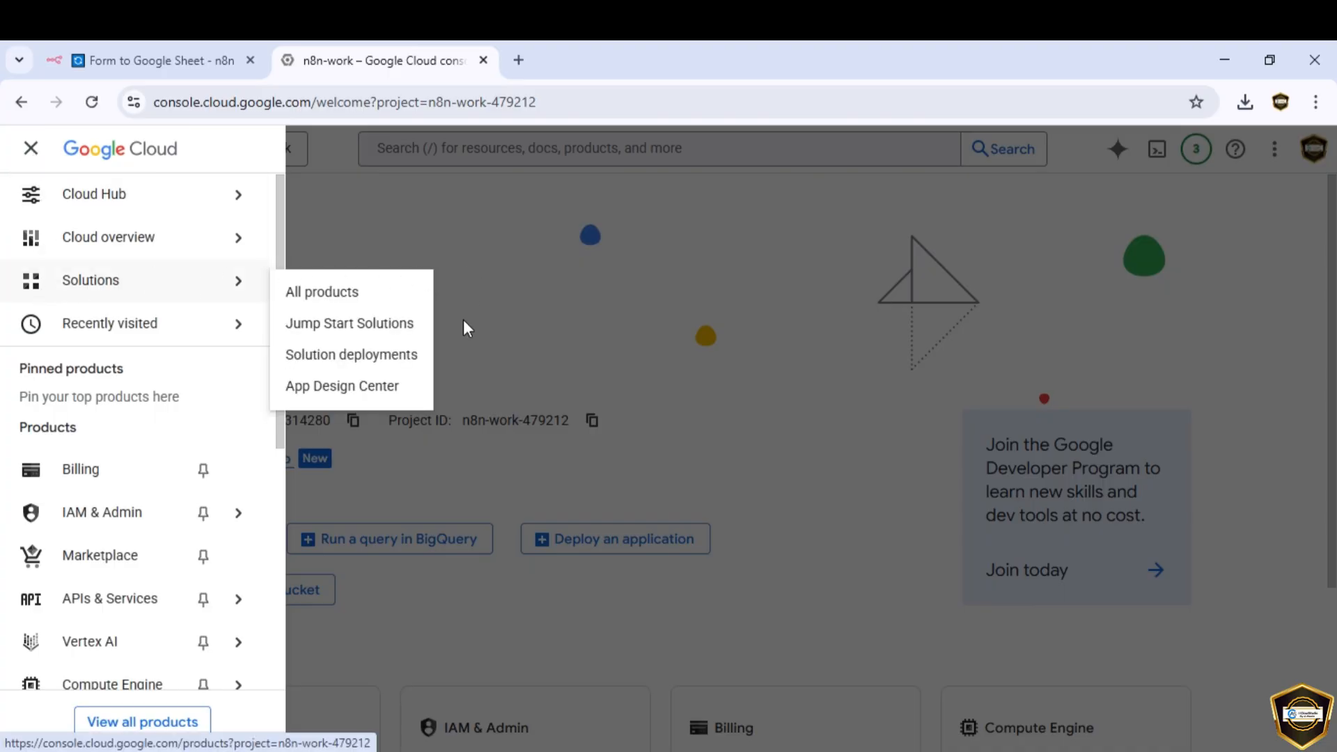
mouse_move(161, 610)
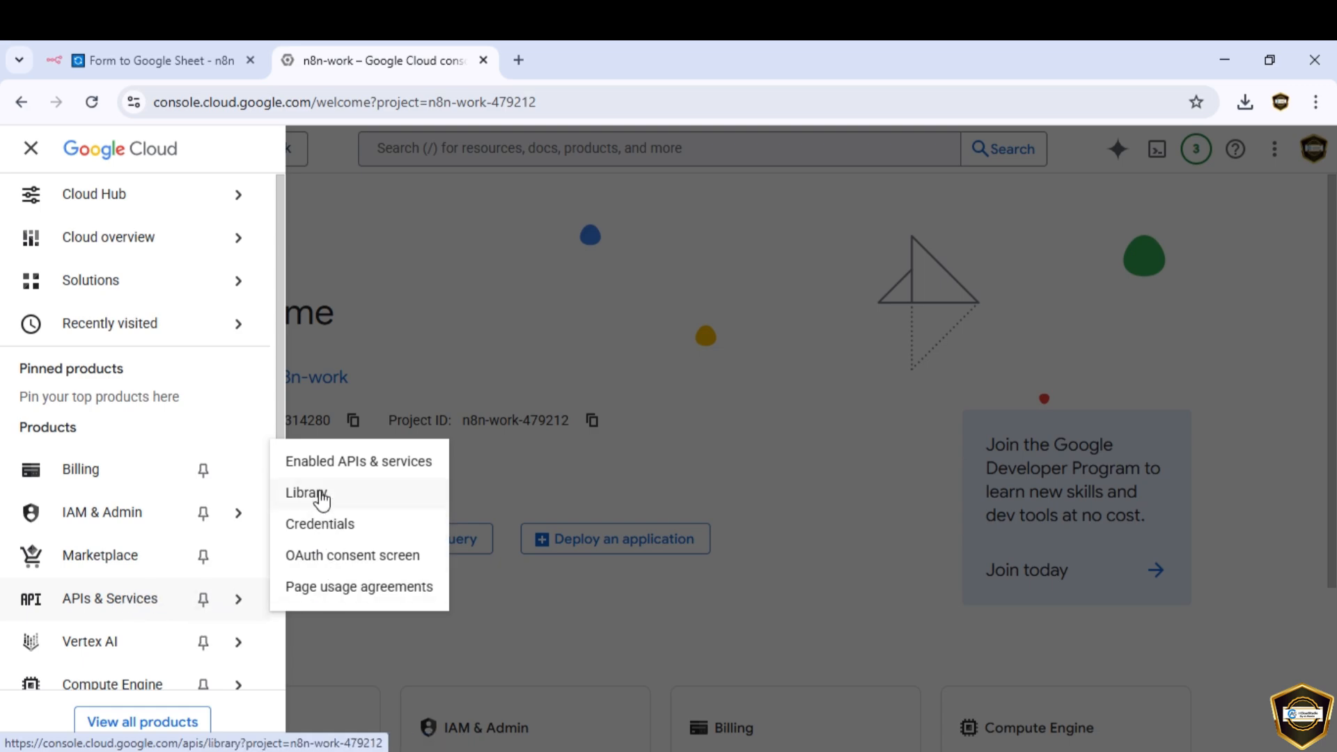
Step: Search the API Library for 'sheets' and open the enabled Google Sheets API page
left_click(321, 498)
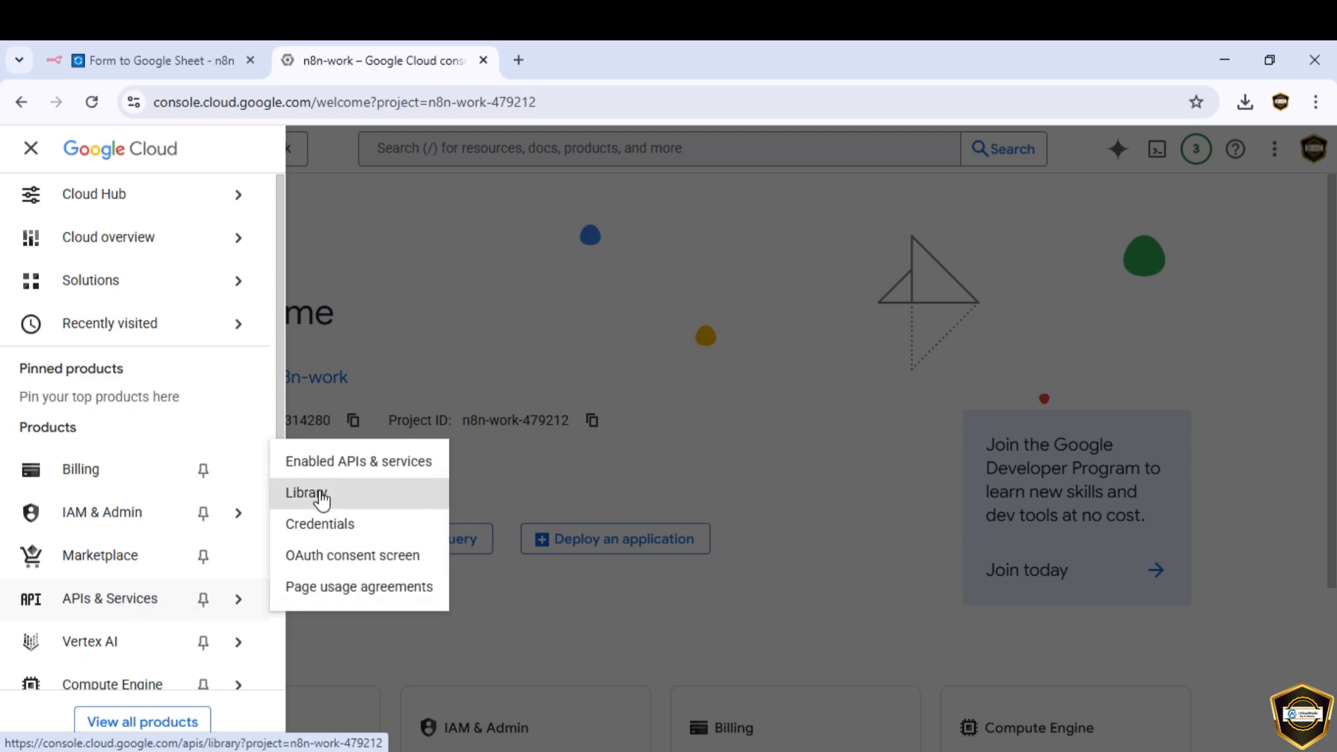
scroll(521, 566, "down", 10)
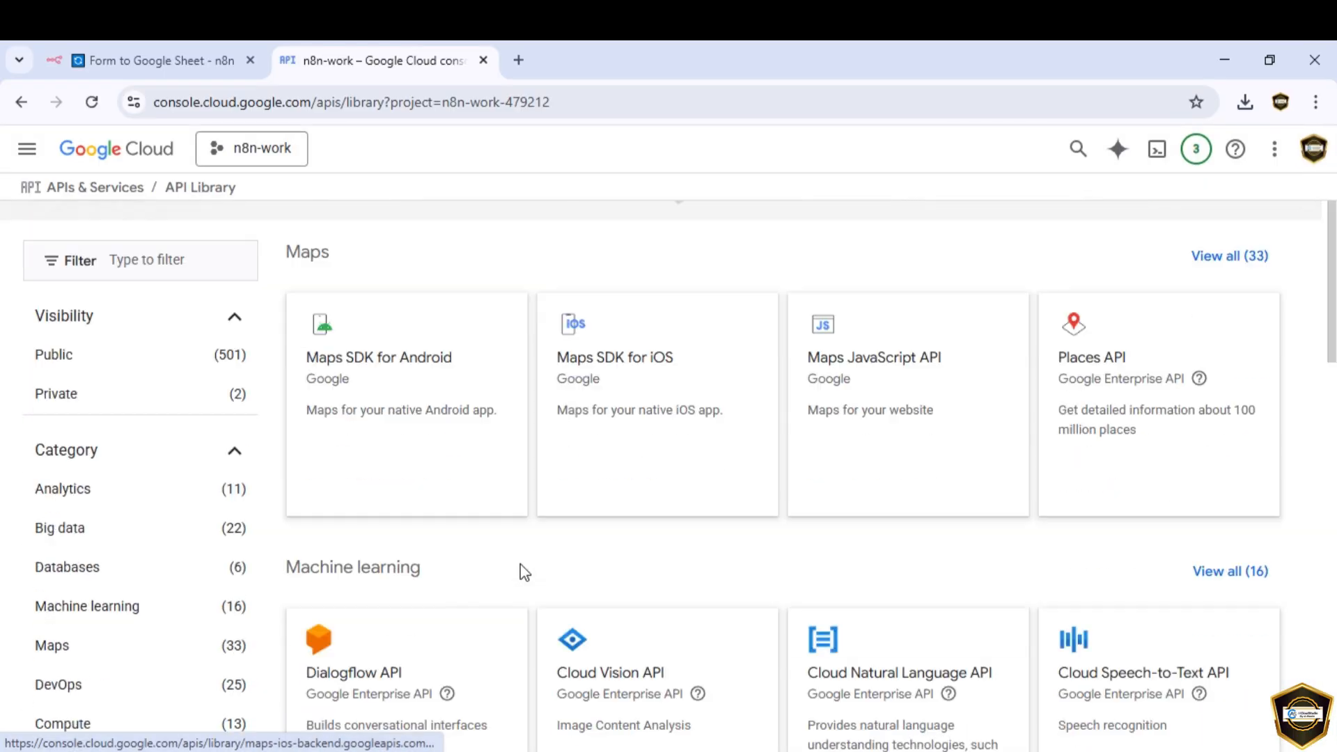
scroll(522, 574, "up", 5)
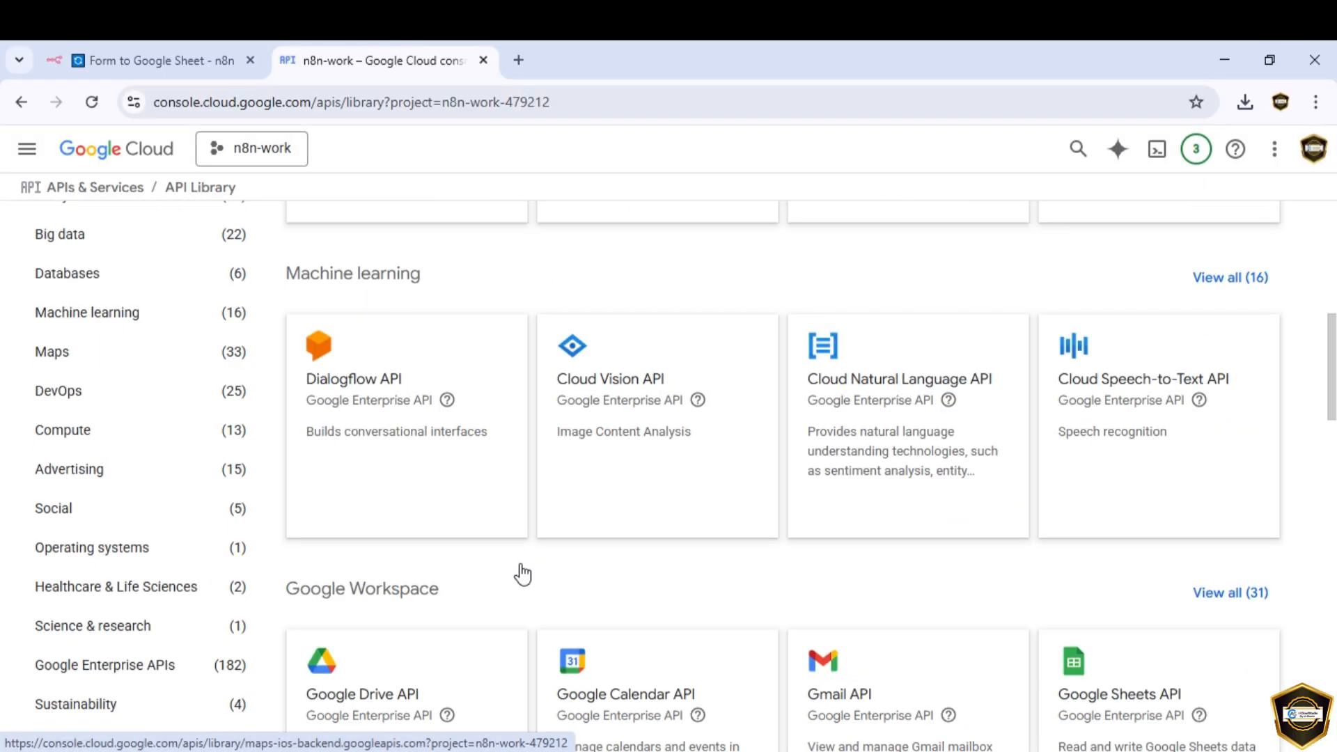
scroll(522, 574, "up", 6)
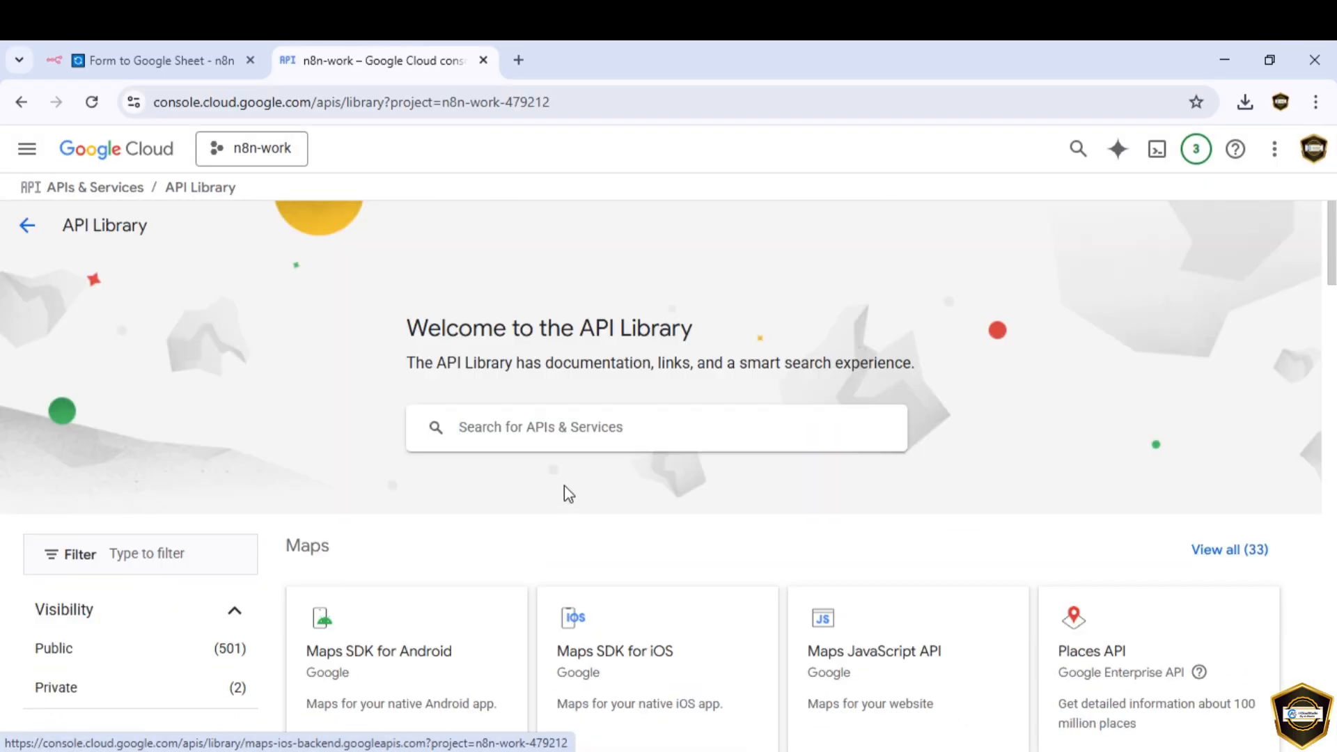
left_click(595, 428)
type("sheets")
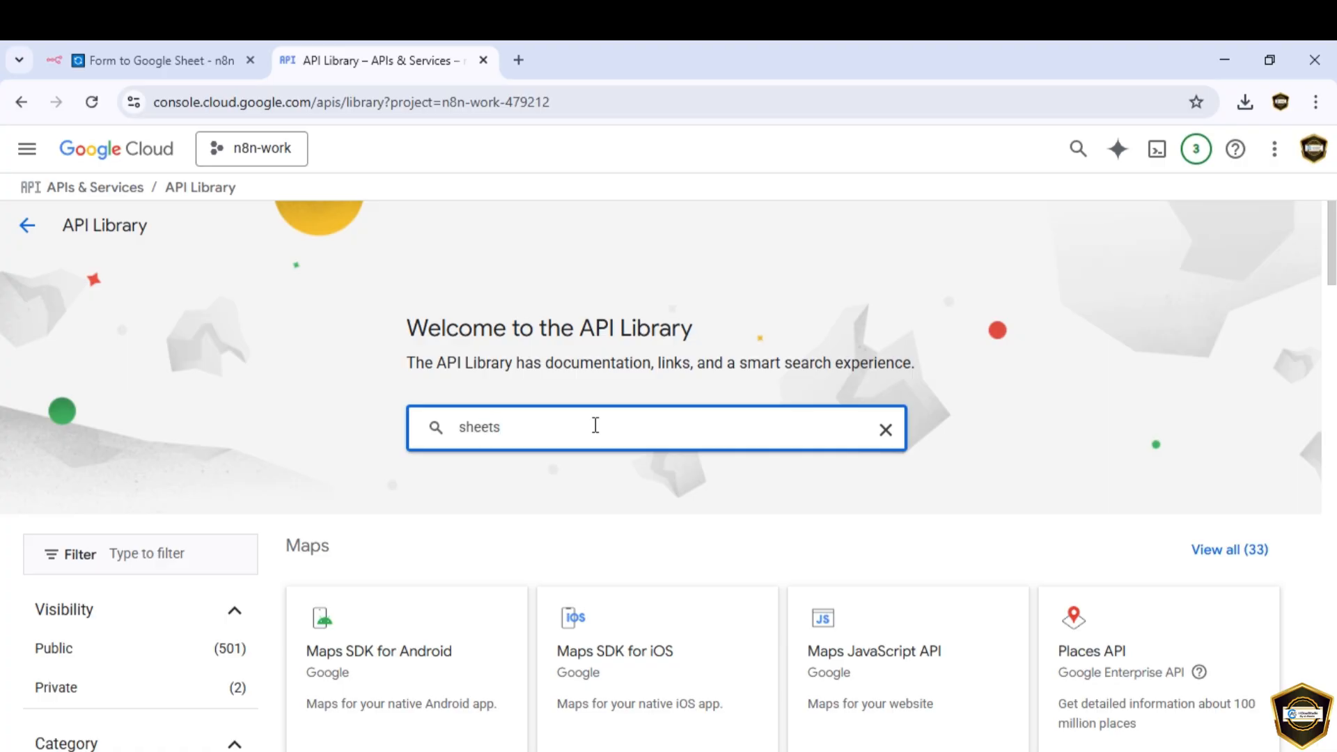
key("Return")
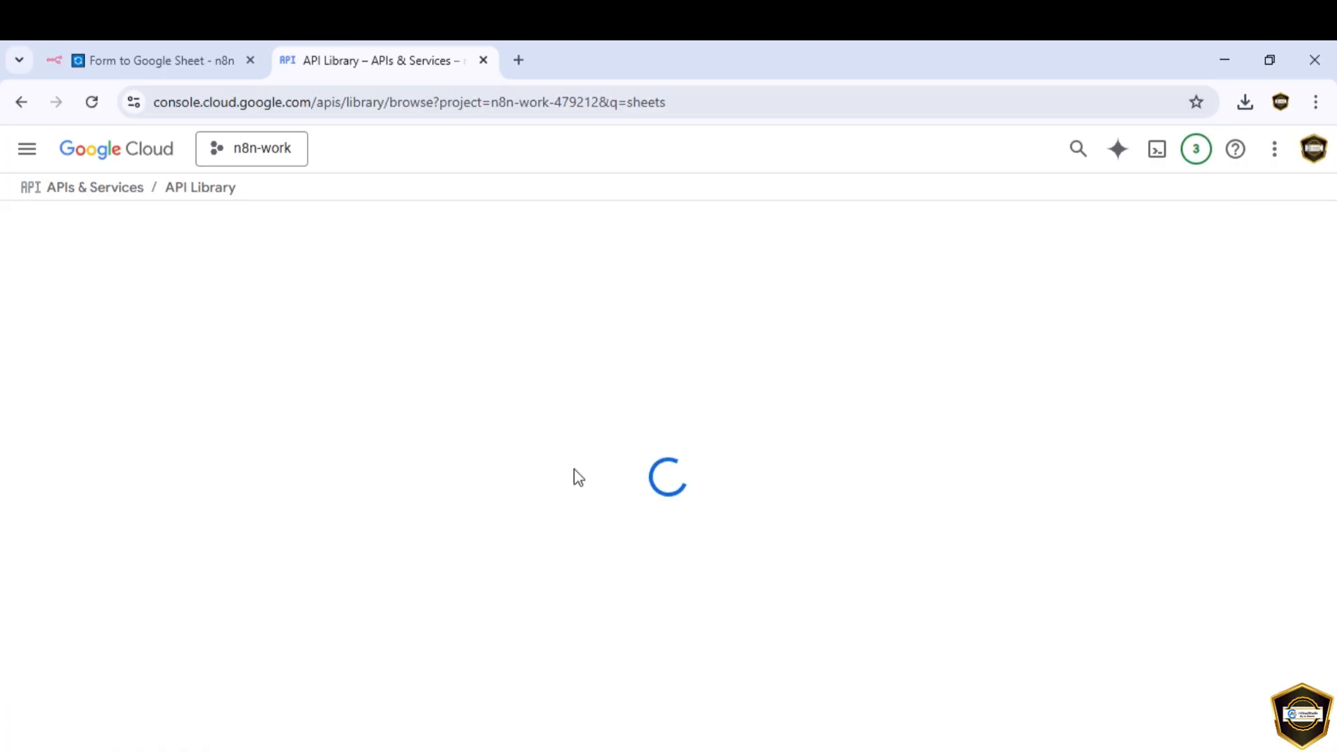
left_click(468, 398)
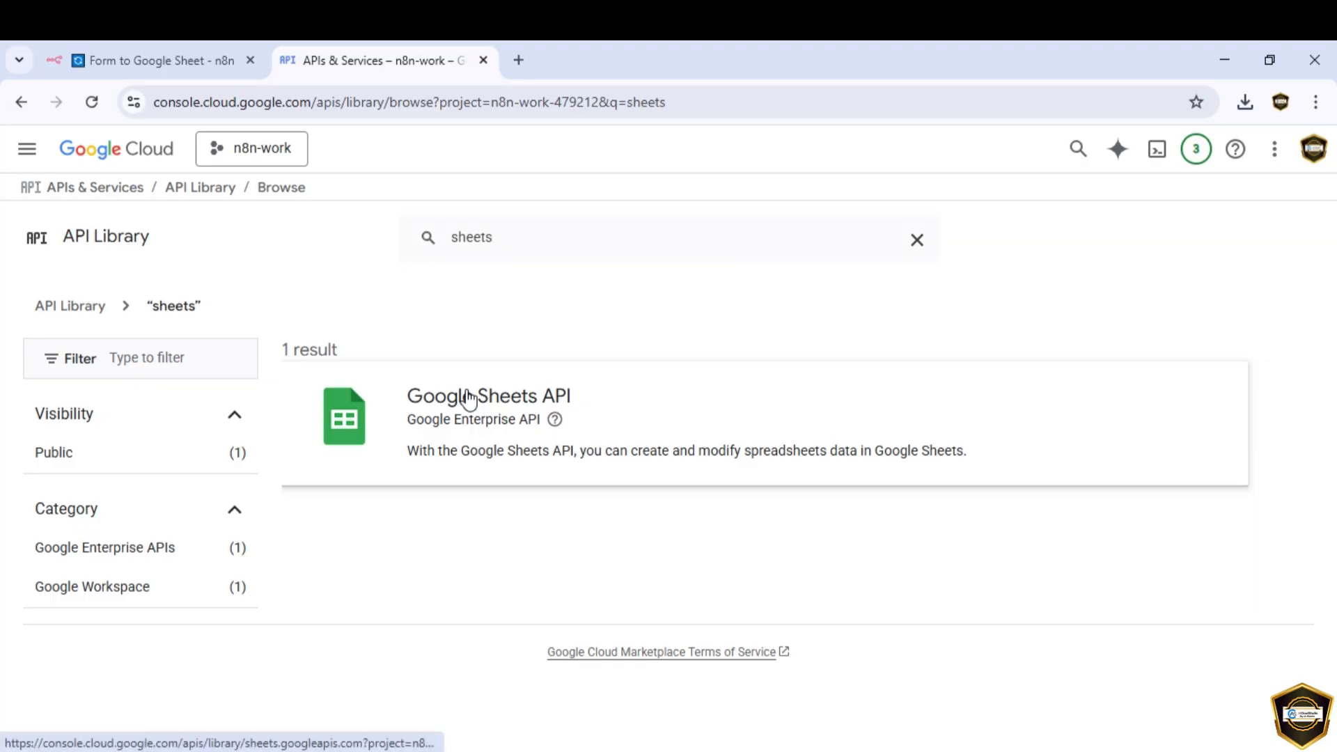
left_click(411, 350)
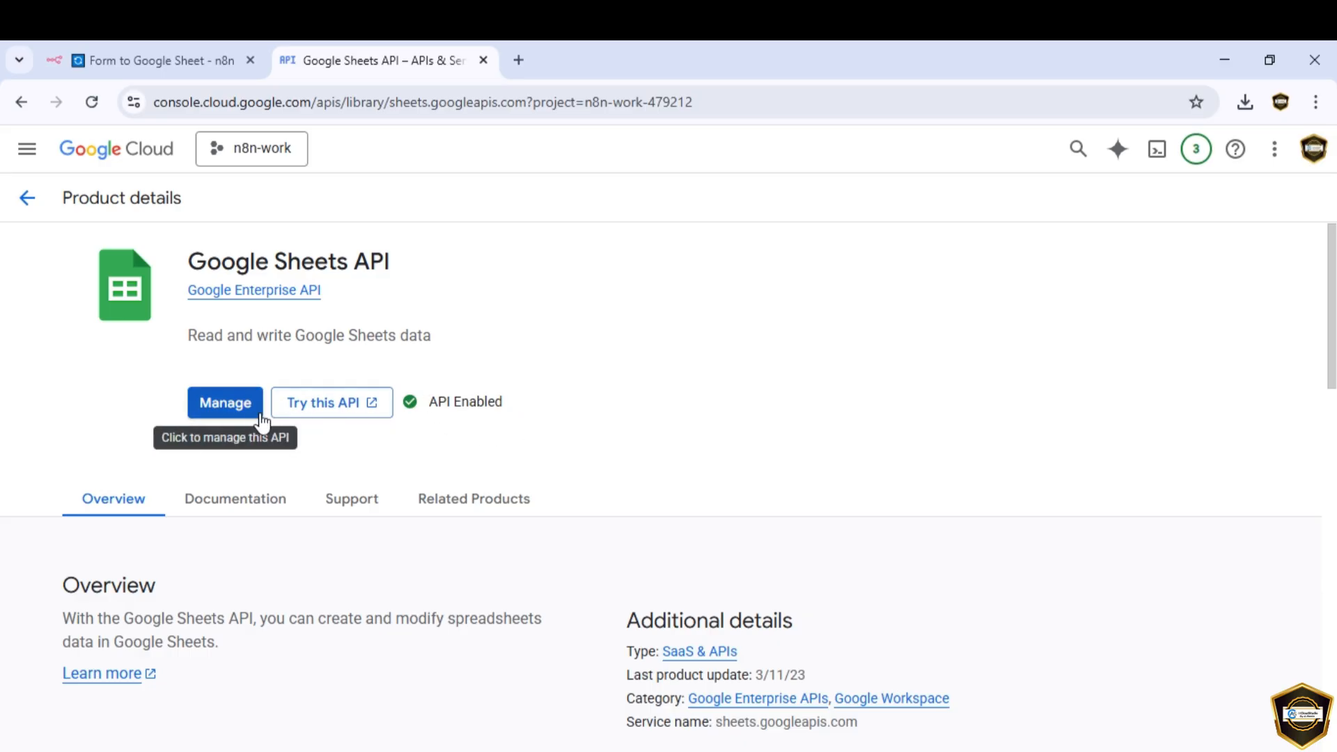
Step: Create a new Google Sheets credential, copy its OAuth redirect URL and open the setup docs
left_click(159, 64)
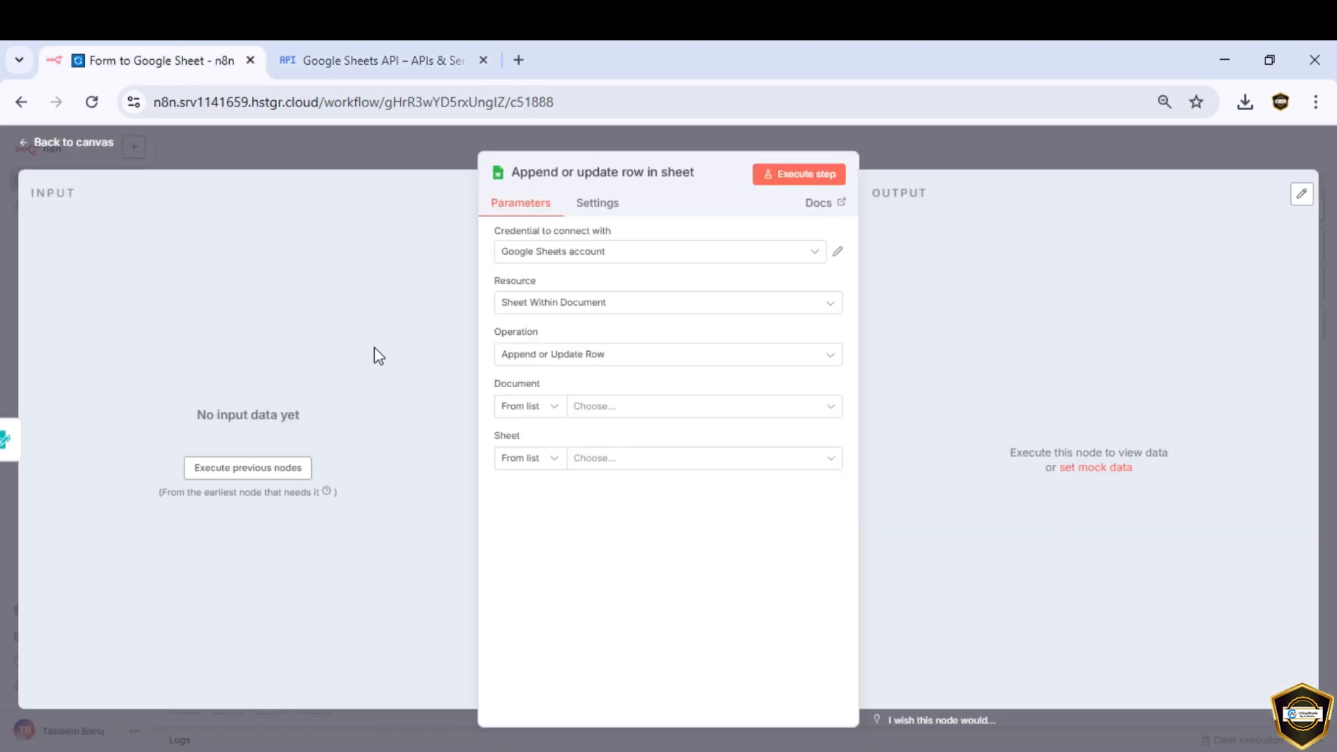
left_click(696, 254)
left_click(612, 335)
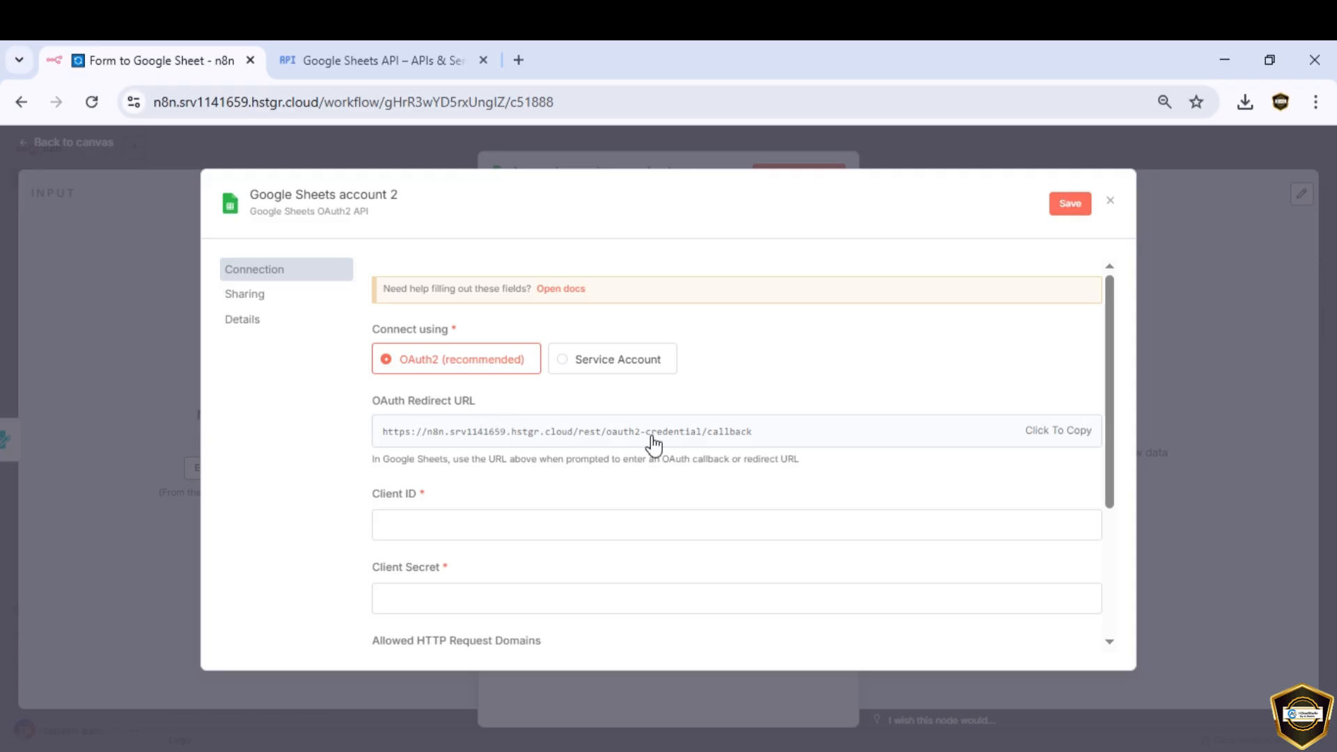
left_click(1049, 446)
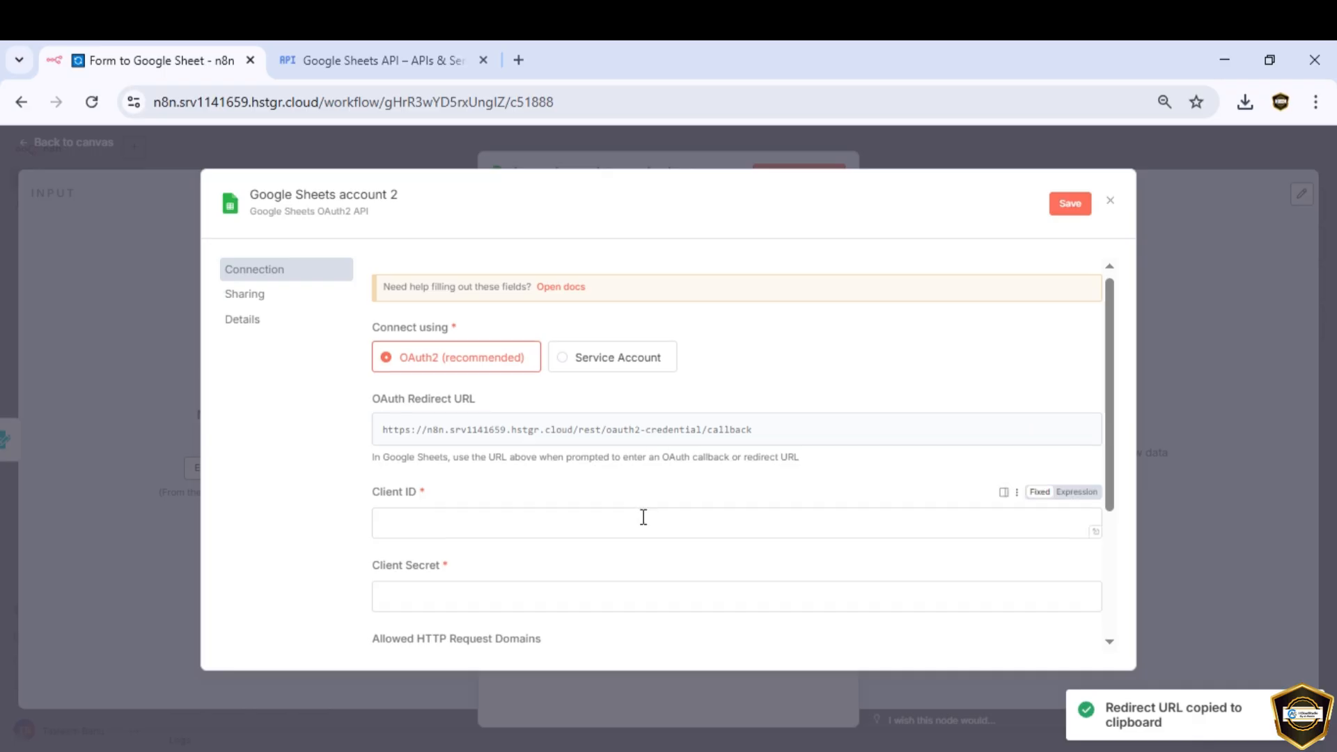
scroll(641, 516, "down", 2)
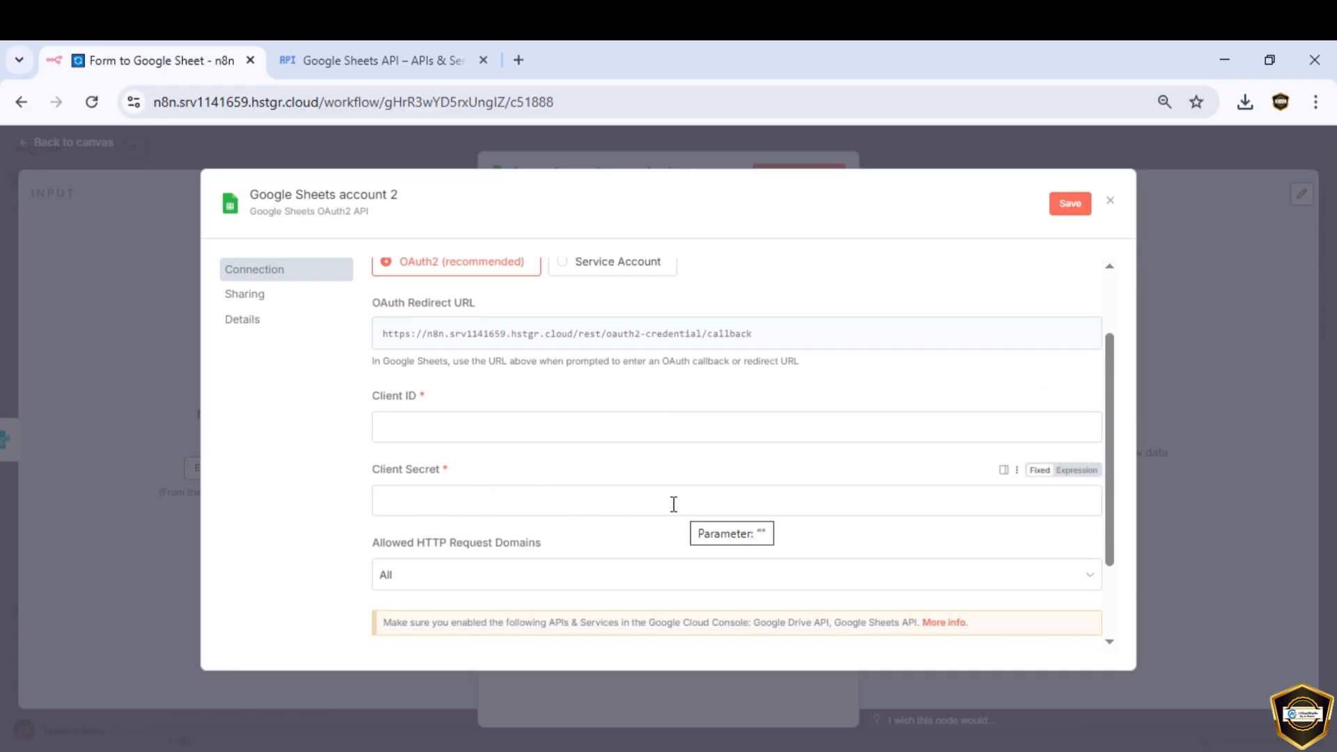
scroll(626, 473, "up", 3)
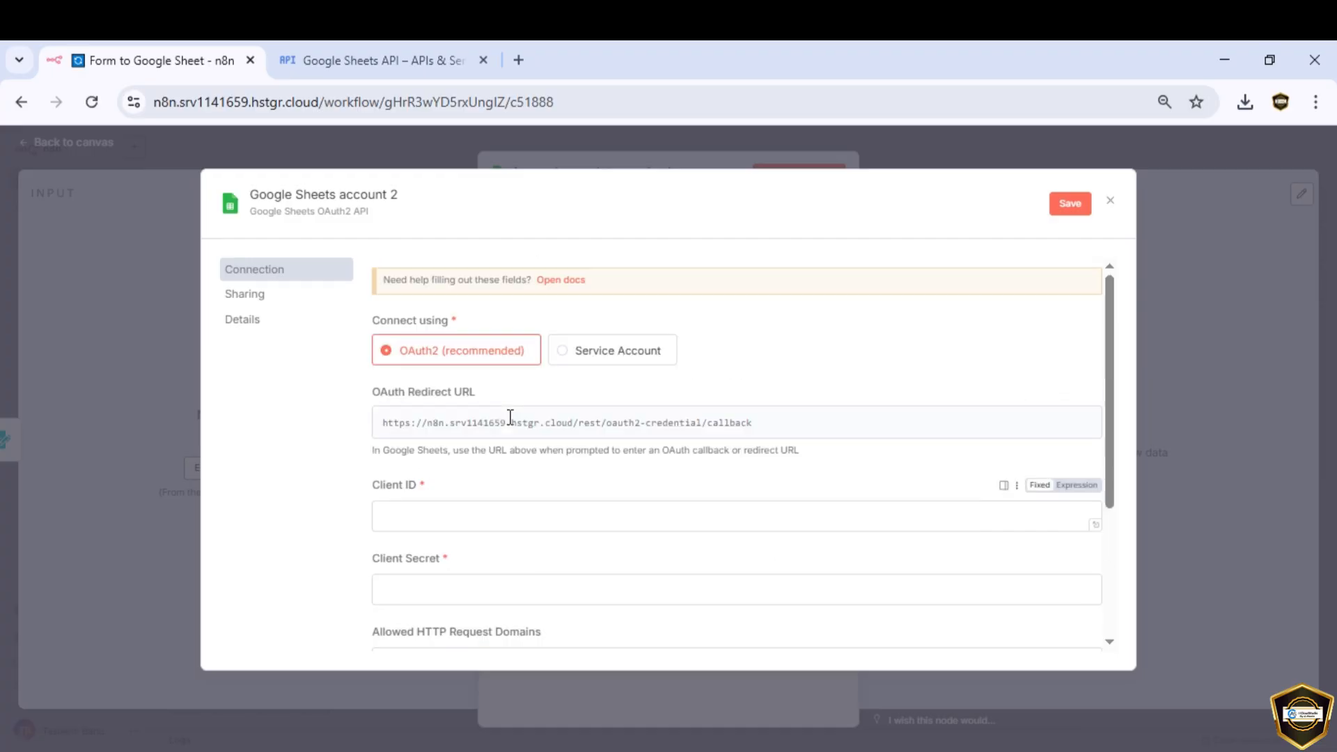
left_click(557, 289)
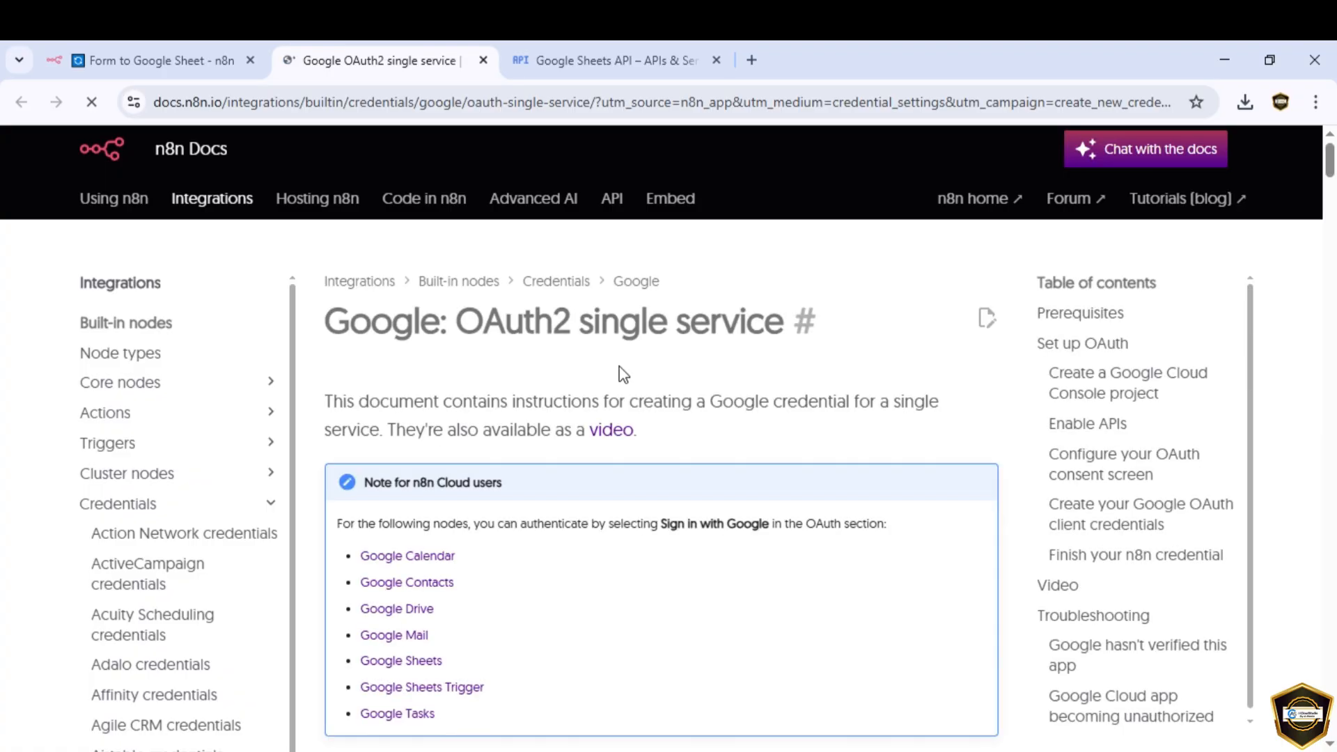
Step: Read through the 'Google: OAuth2 single service' docs, then close that tab
scroll(620, 367, "down", 5)
scroll(620, 366, "down", 10)
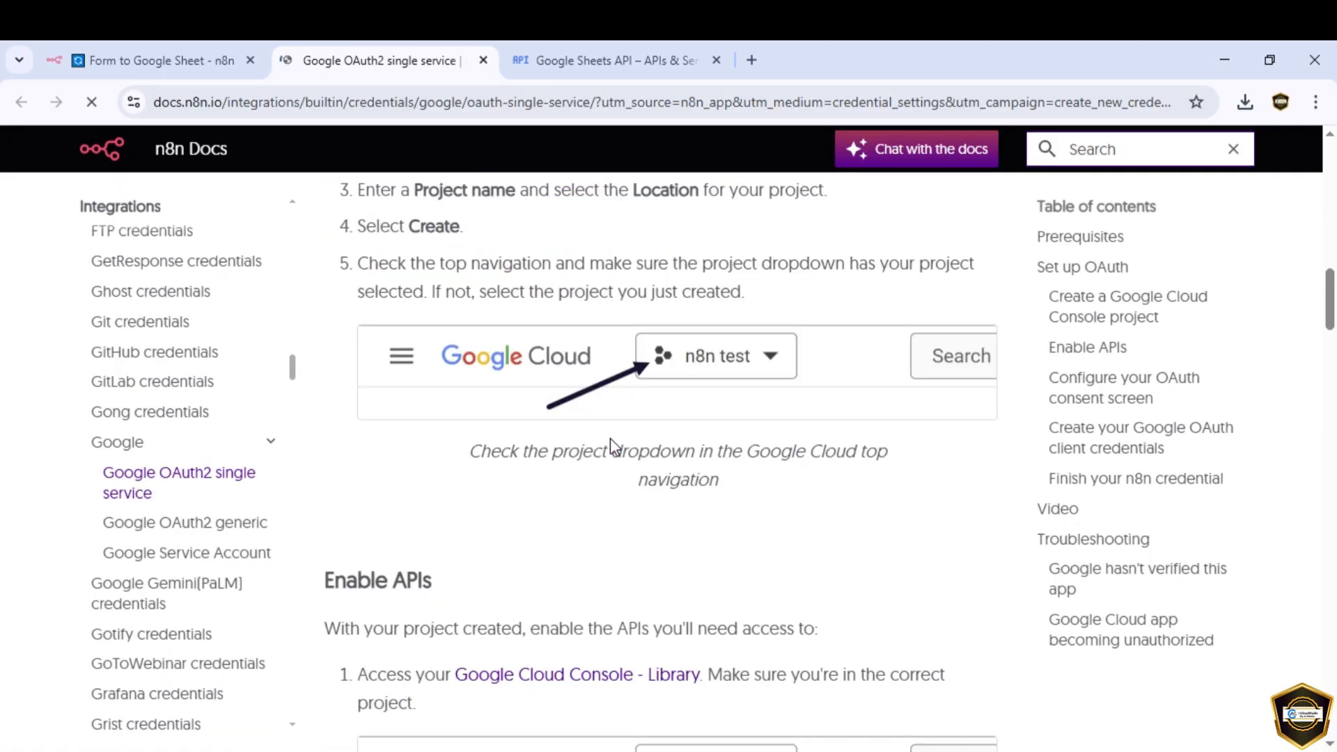
scroll(610, 437, "down", 10)
scroll(611, 439, "down", 4)
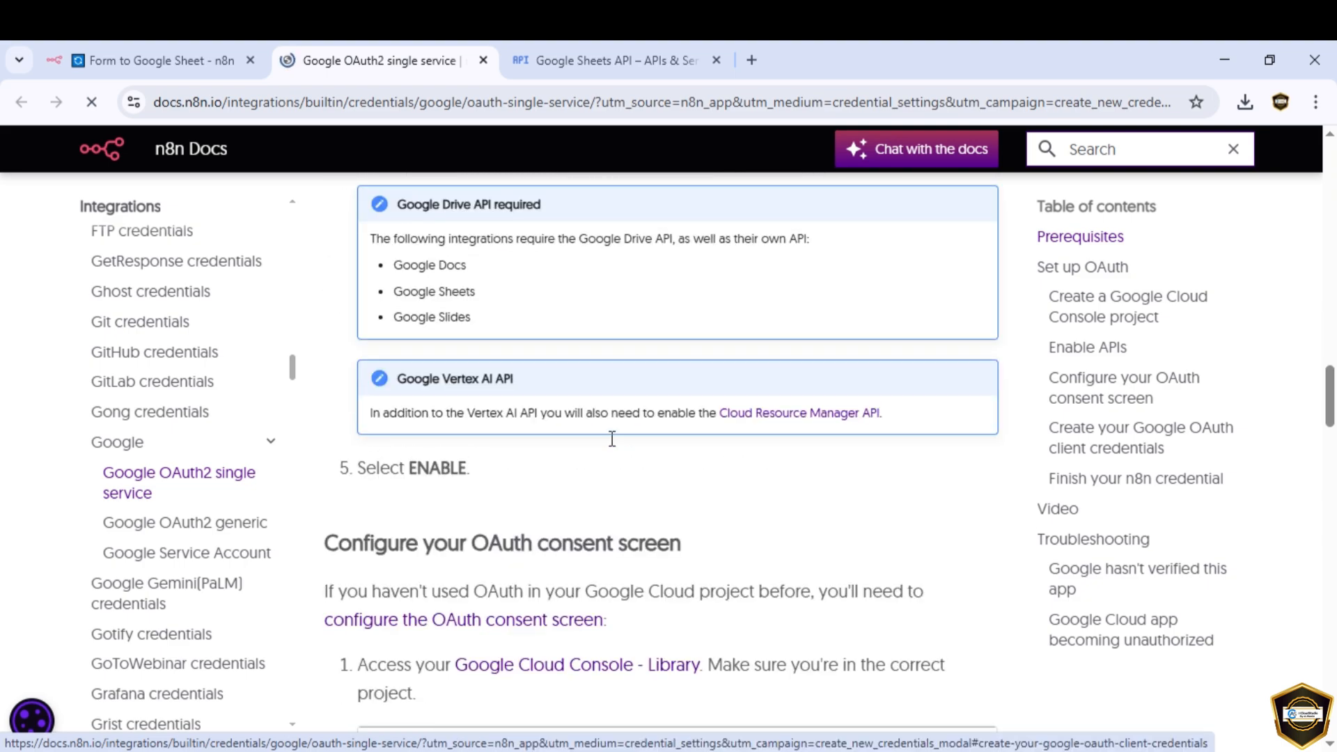
scroll(612, 439, "down", 3)
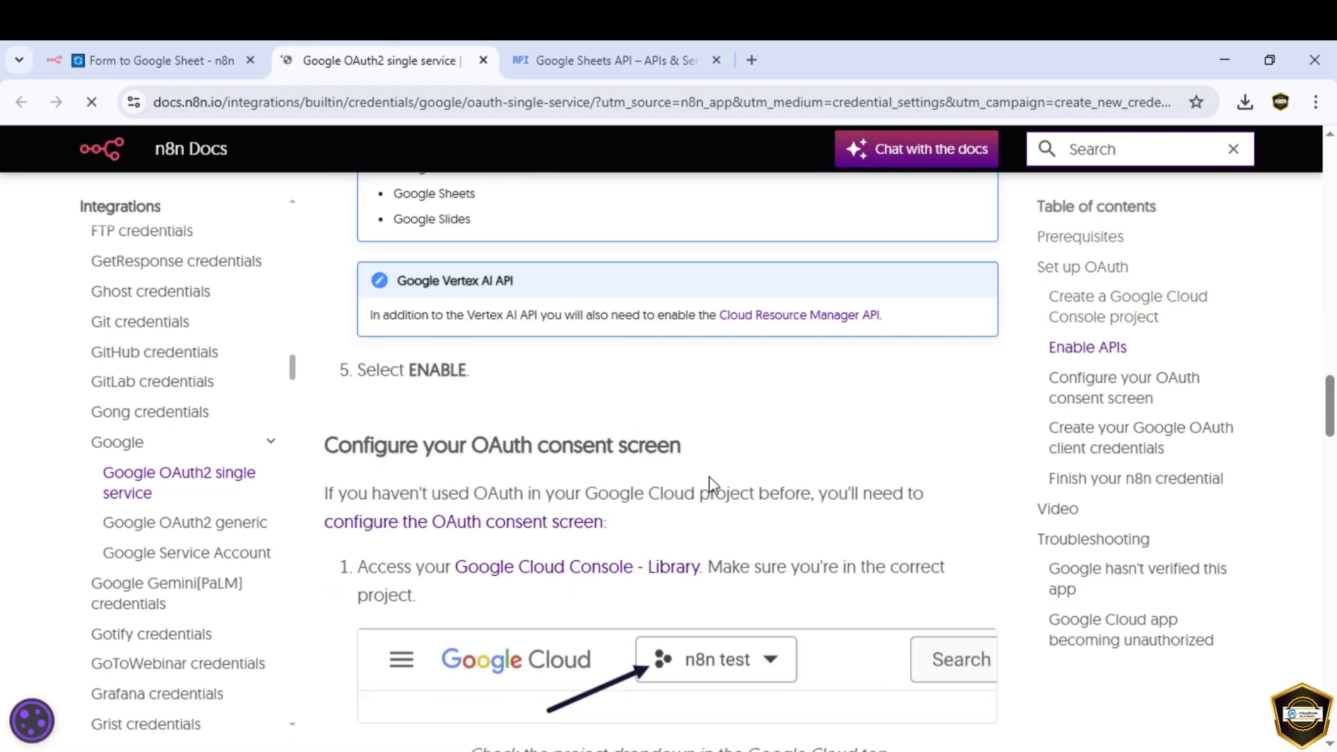
scroll(710, 484, "down", 3)
scroll(709, 476, "down", 5)
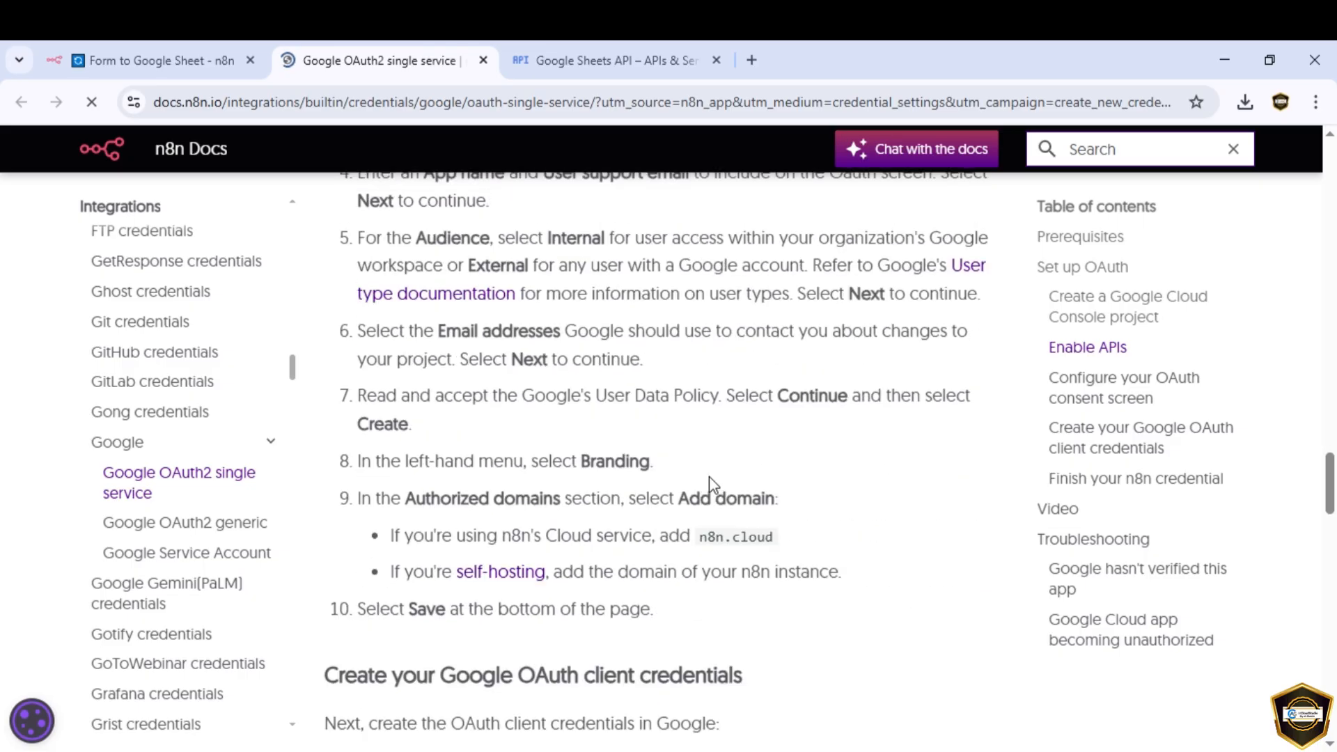
scroll(717, 477, "down", 1)
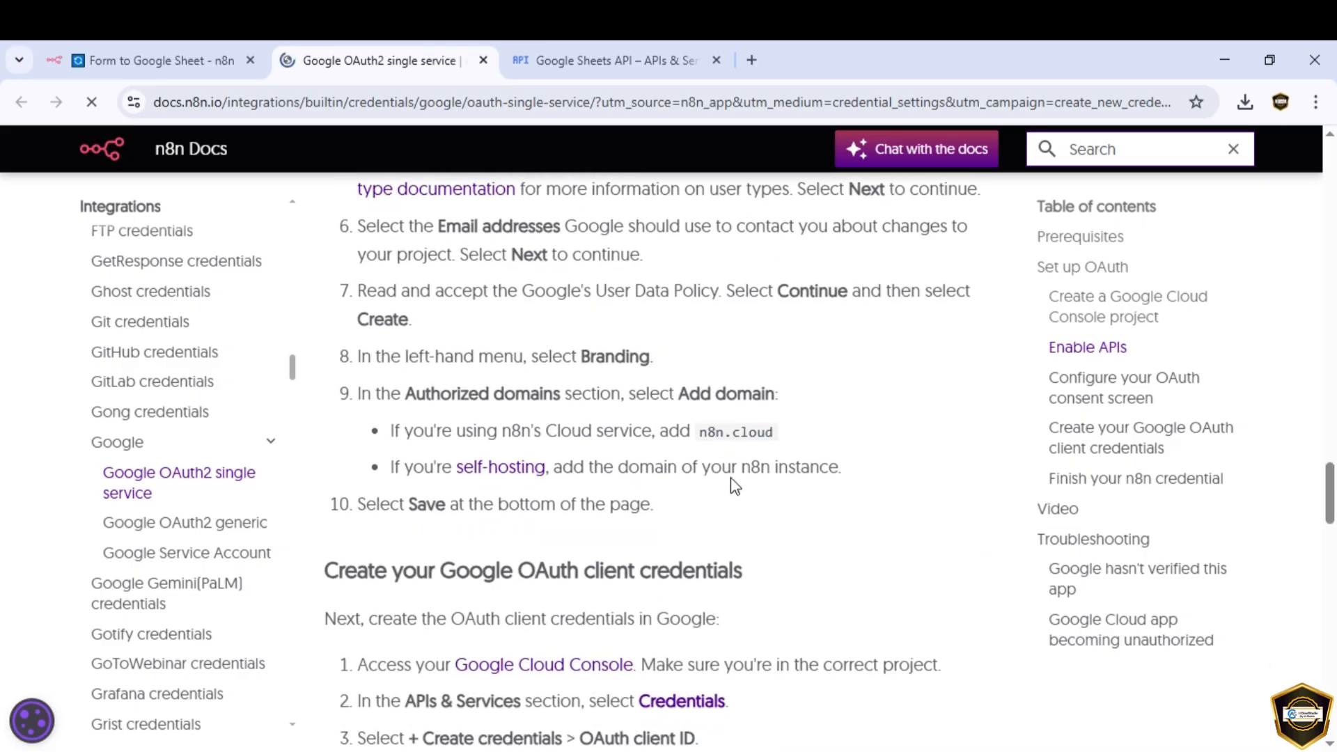
left_click(481, 61)
left_click(171, 63)
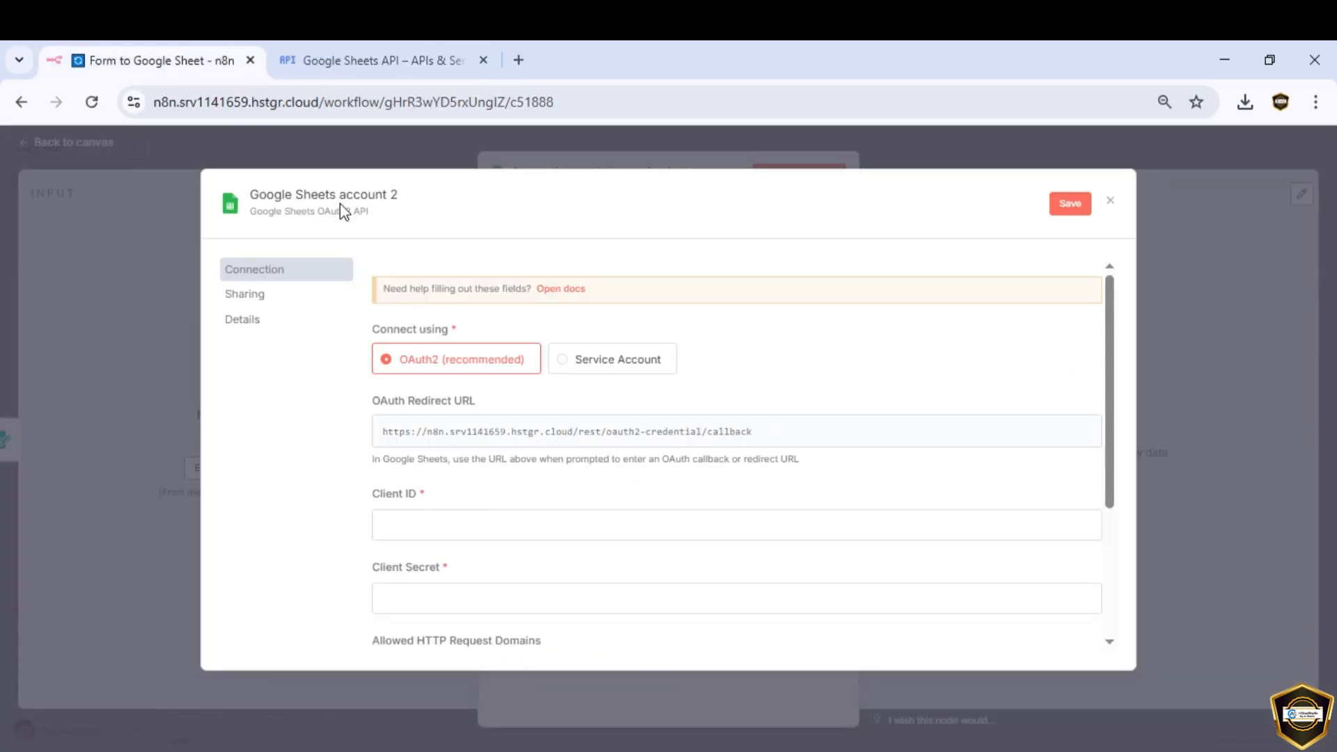
Step: Recopy the redirect URL, then show Create credentials options on n8n-work's Credentials page
left_click(1057, 433)
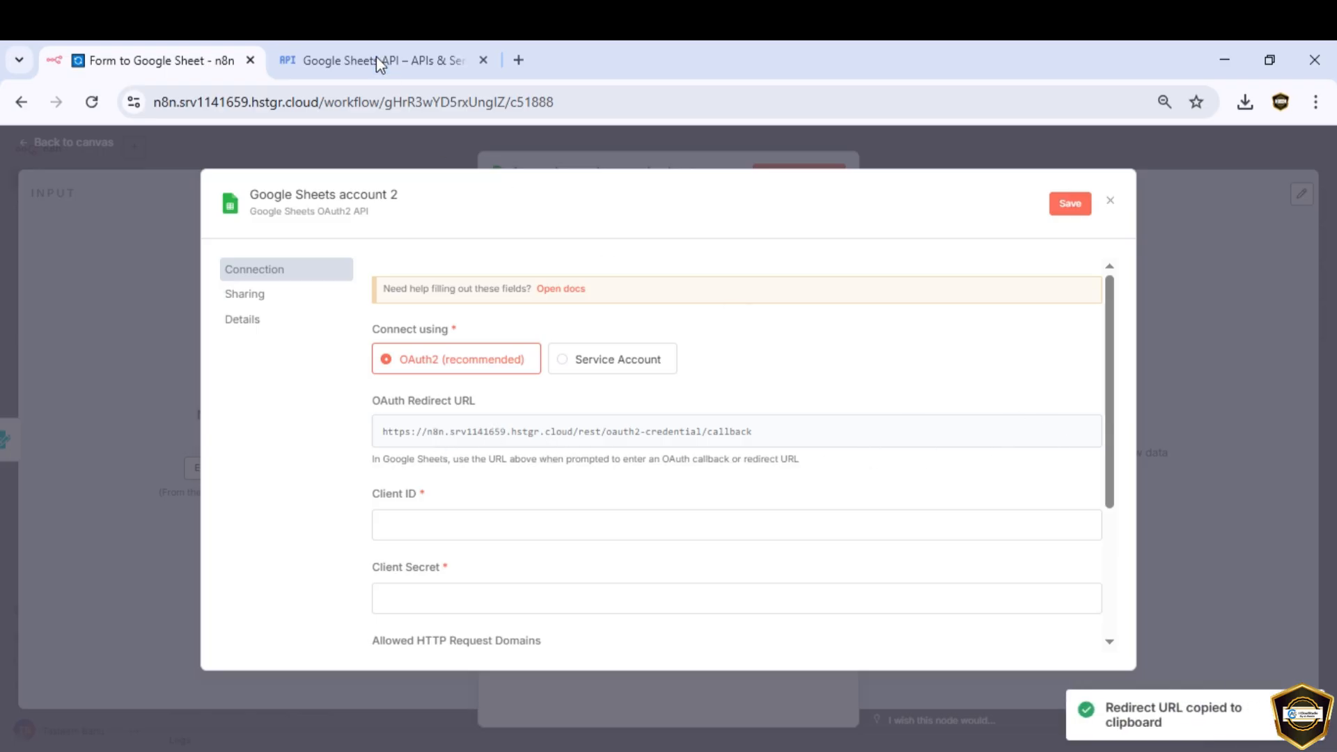
left_click(352, 58)
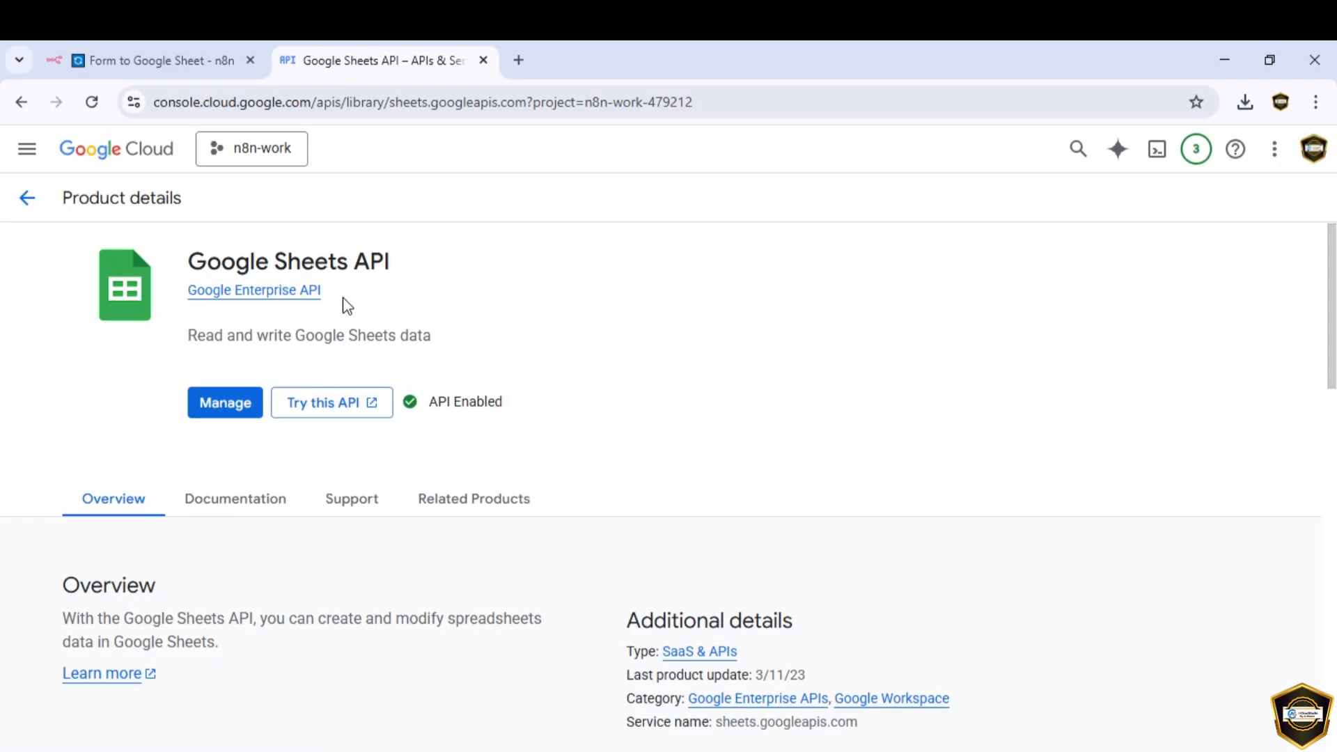
left_click(28, 162)
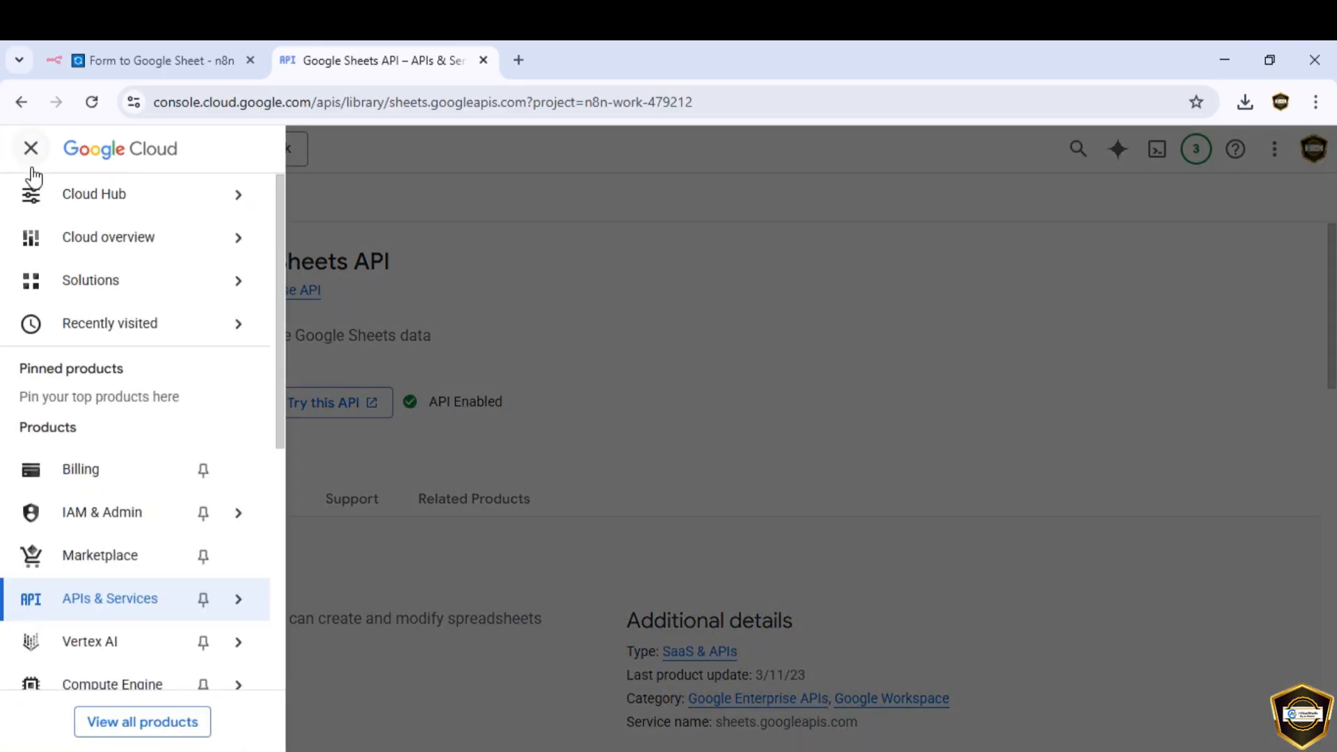
mouse_move(155, 607)
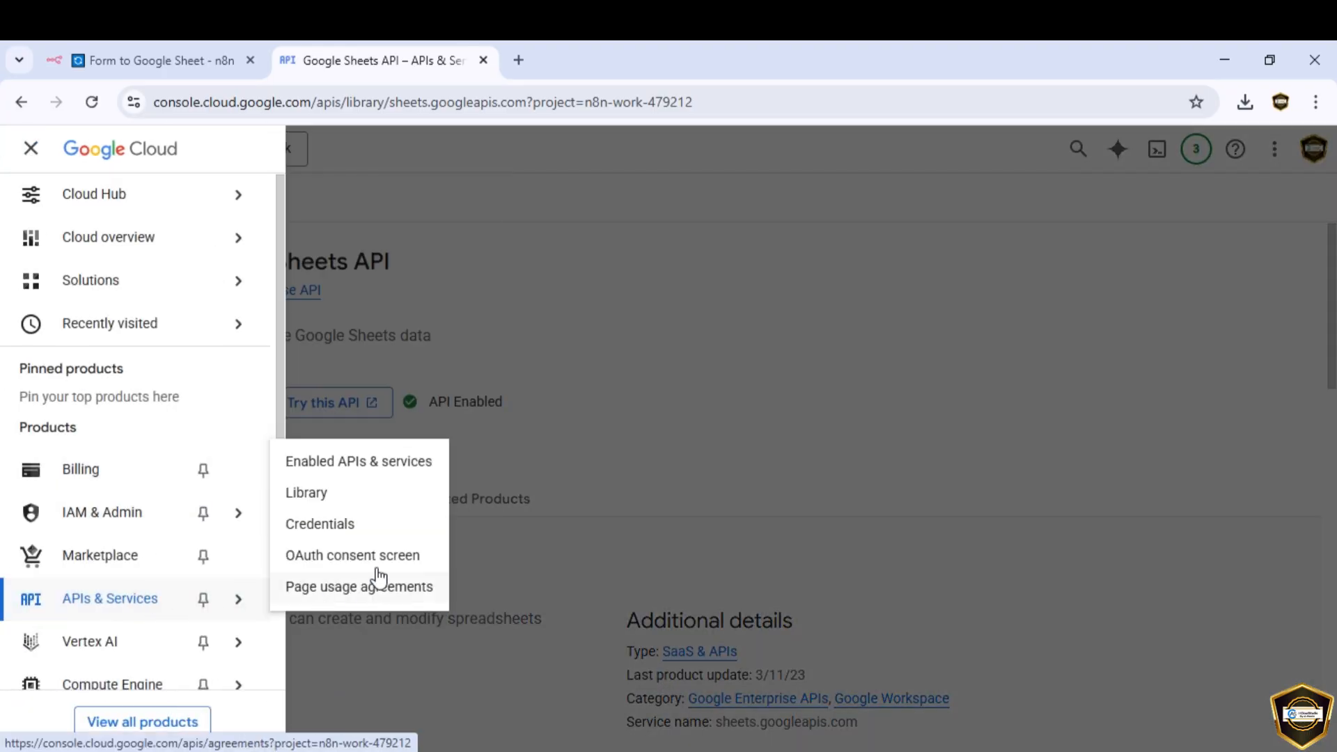
left_click(365, 534)
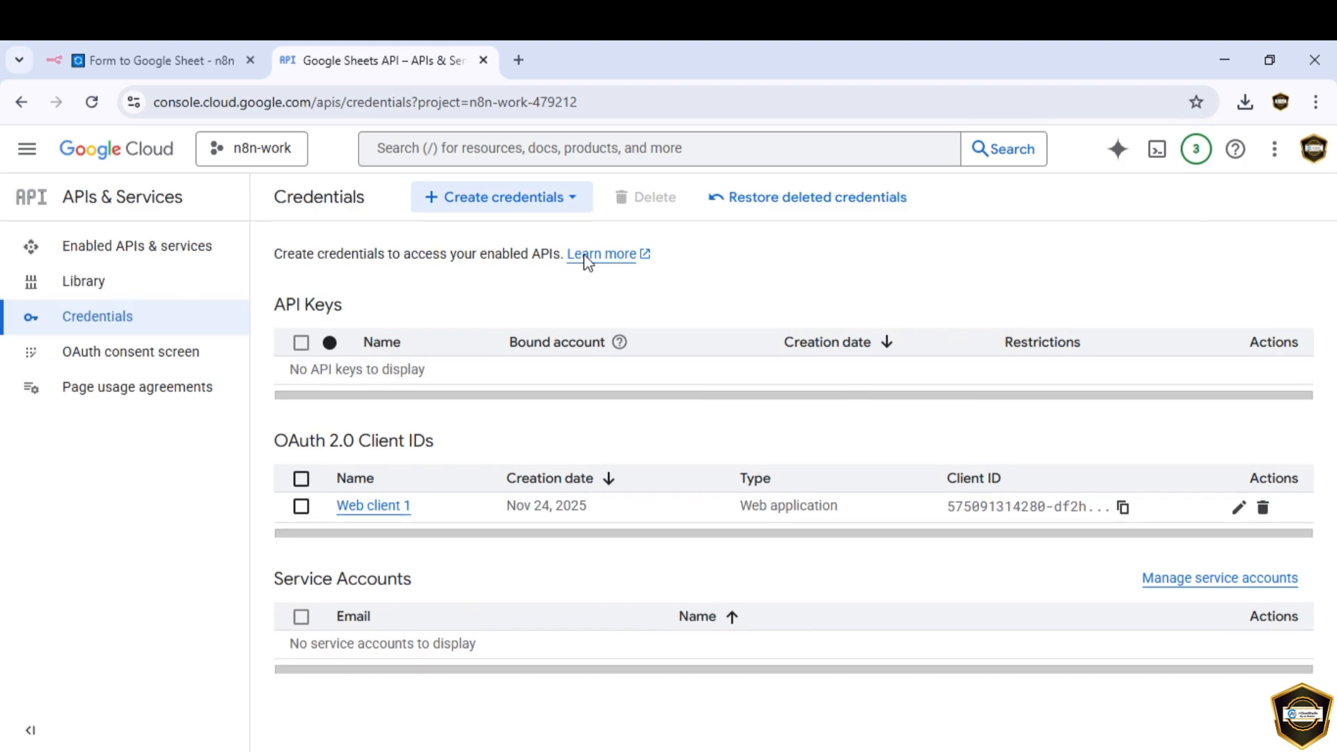
left_click(567, 204)
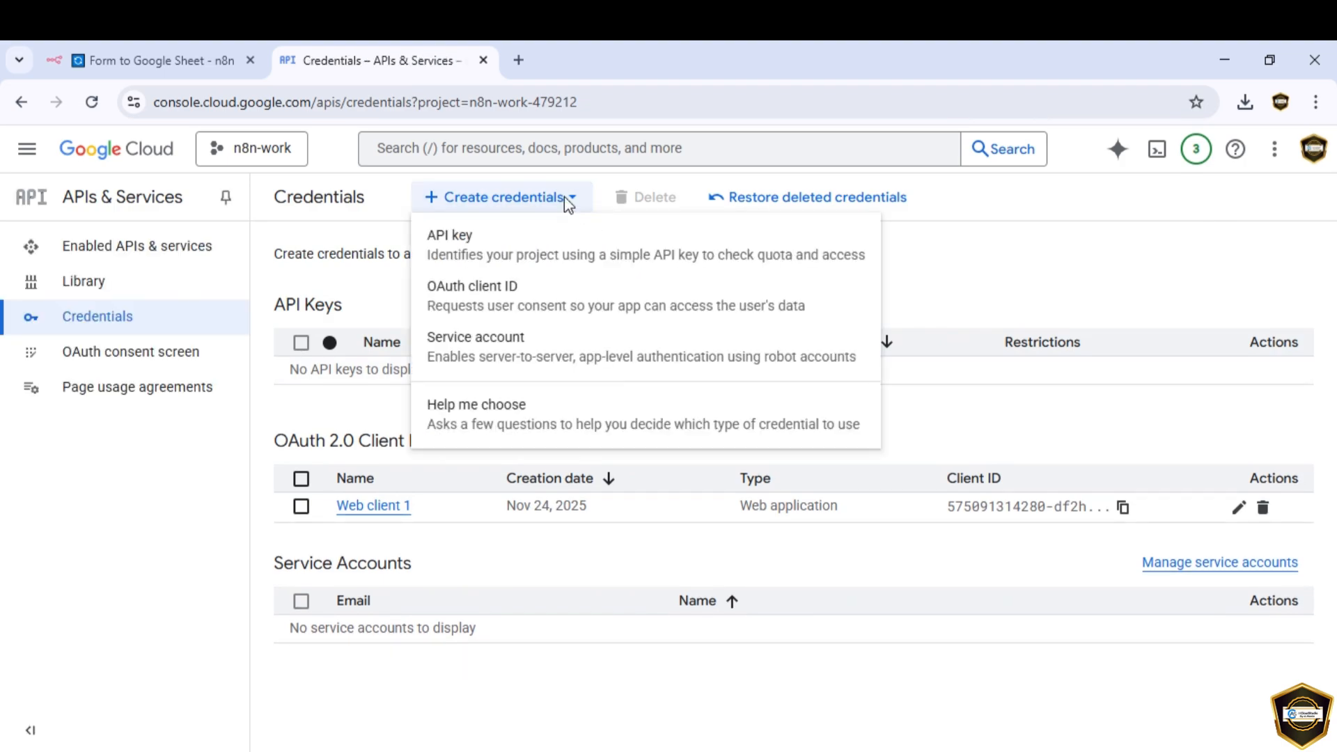
Step: Start an OAuth client ID of application type Web application
left_click(491, 302)
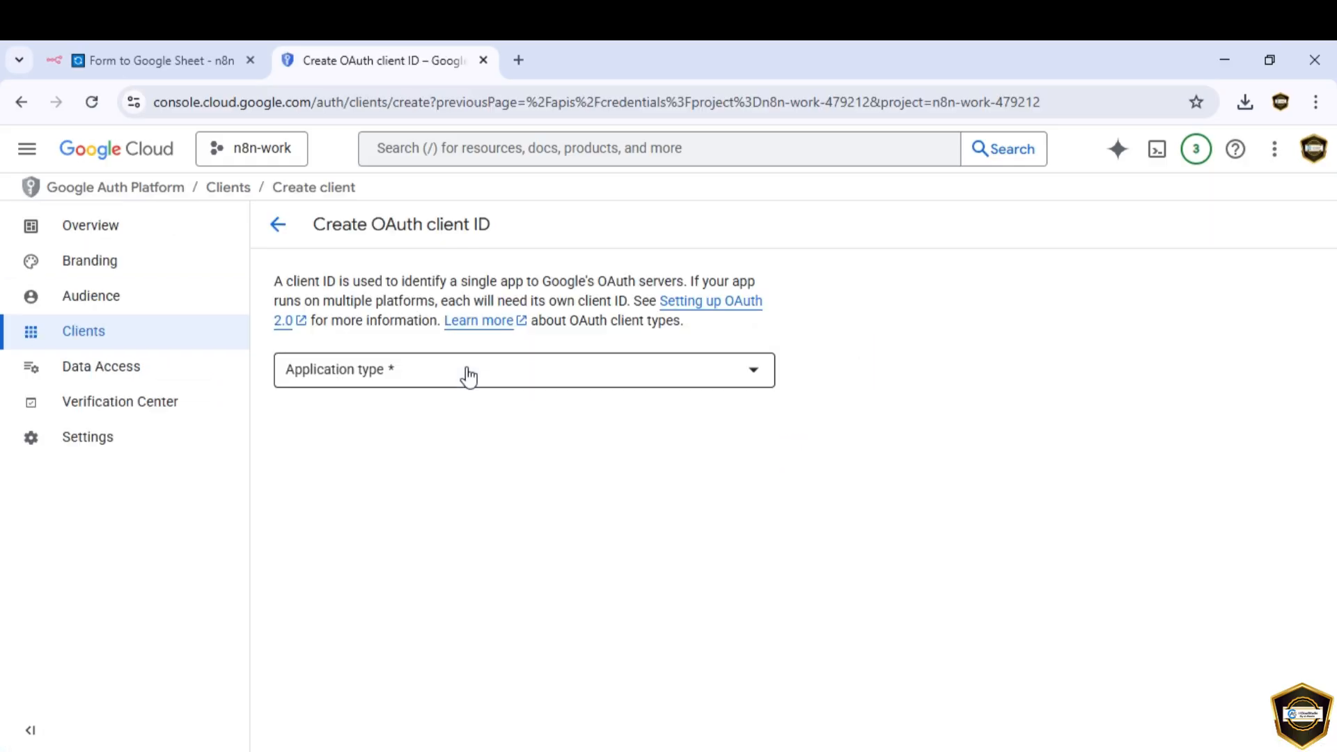
left_click(468, 376)
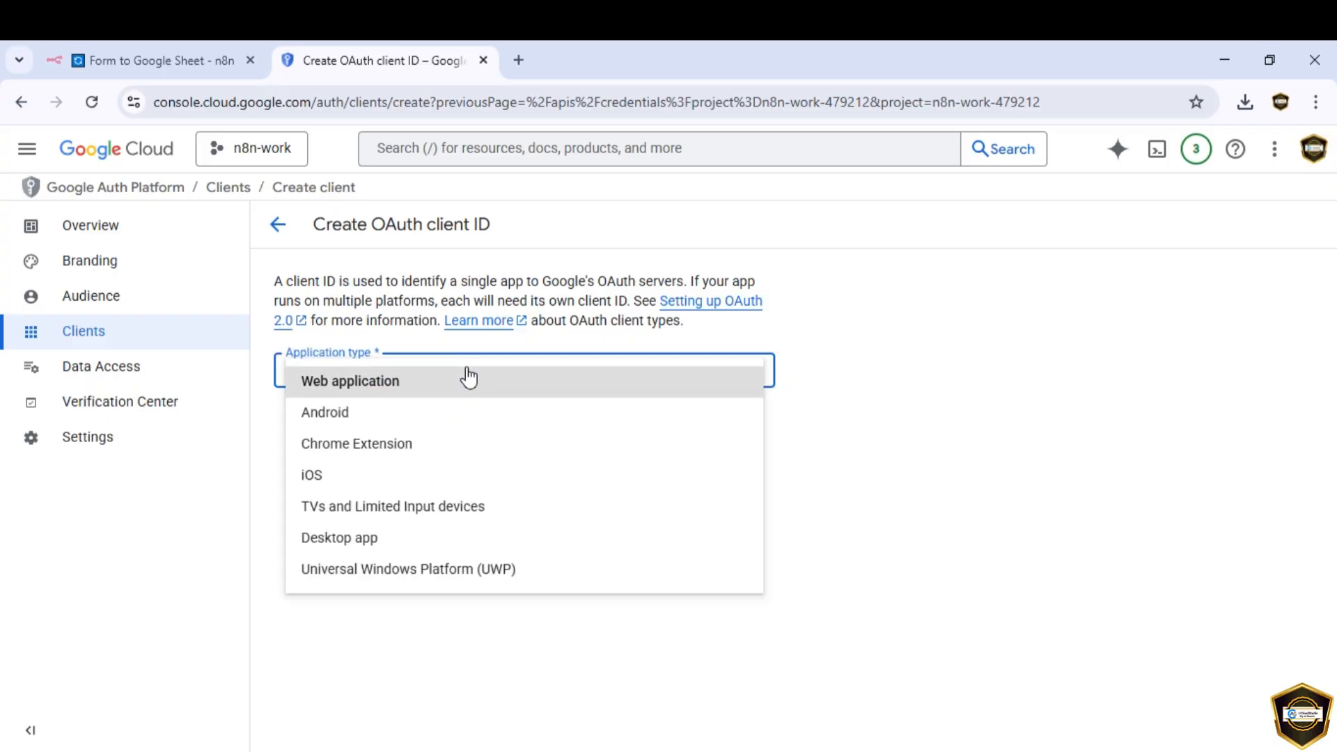
left_click(394, 392)
scroll(421, 456, "down", 3)
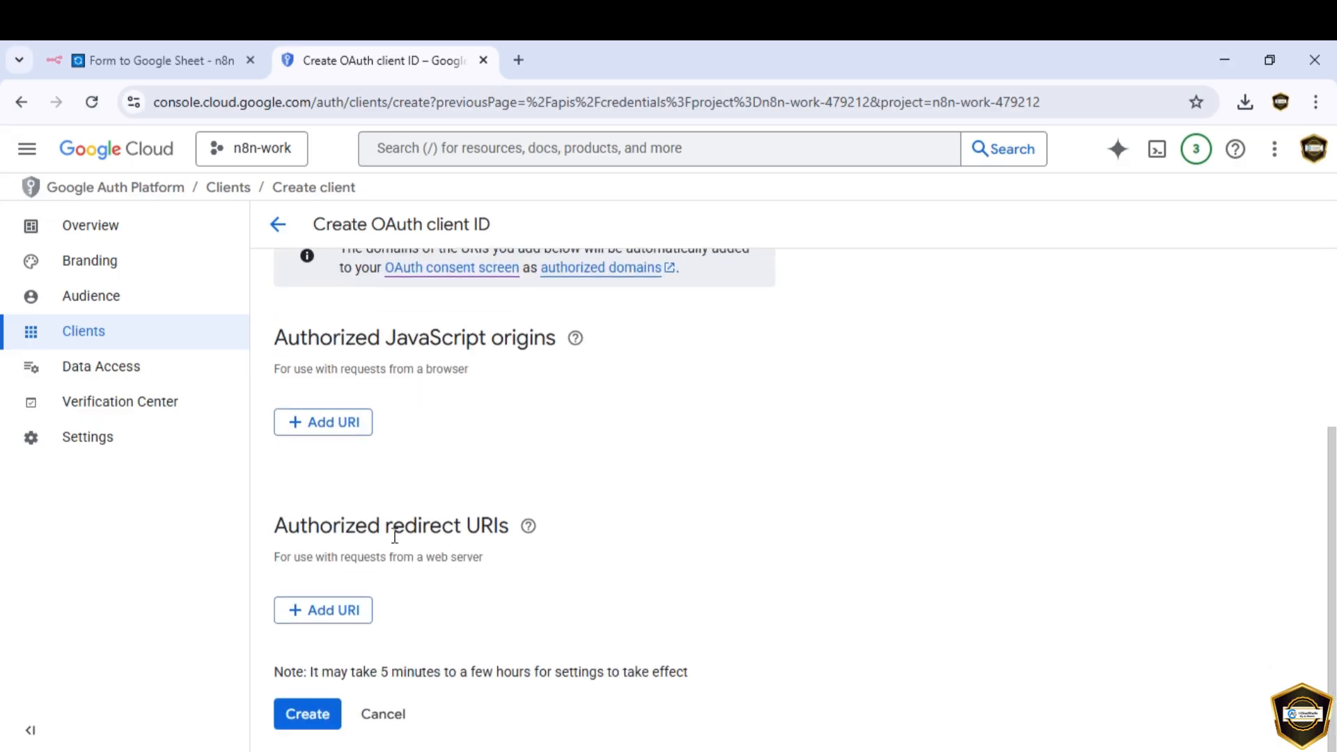
Step: Add the pasted n8n callback URL as redirect URI, create the client, and copy its client ID
left_click(342, 613)
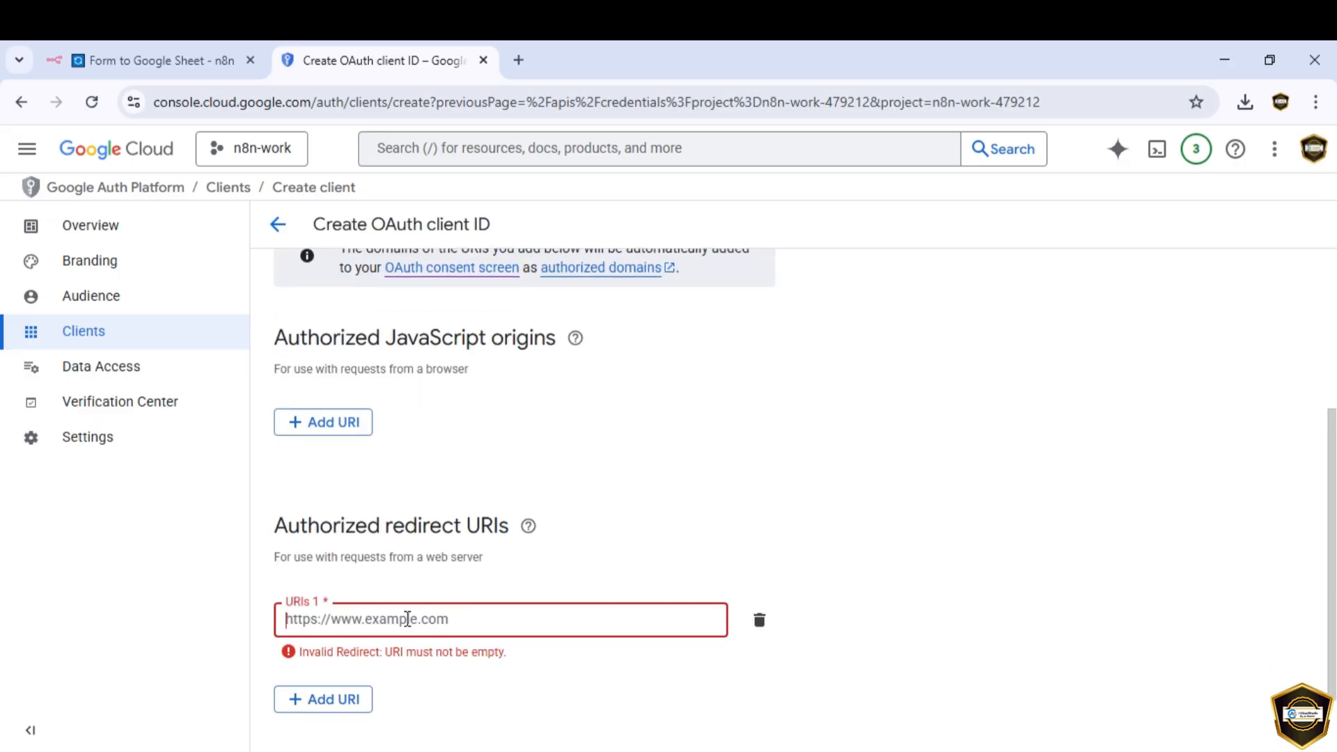
key("ctrl+v")
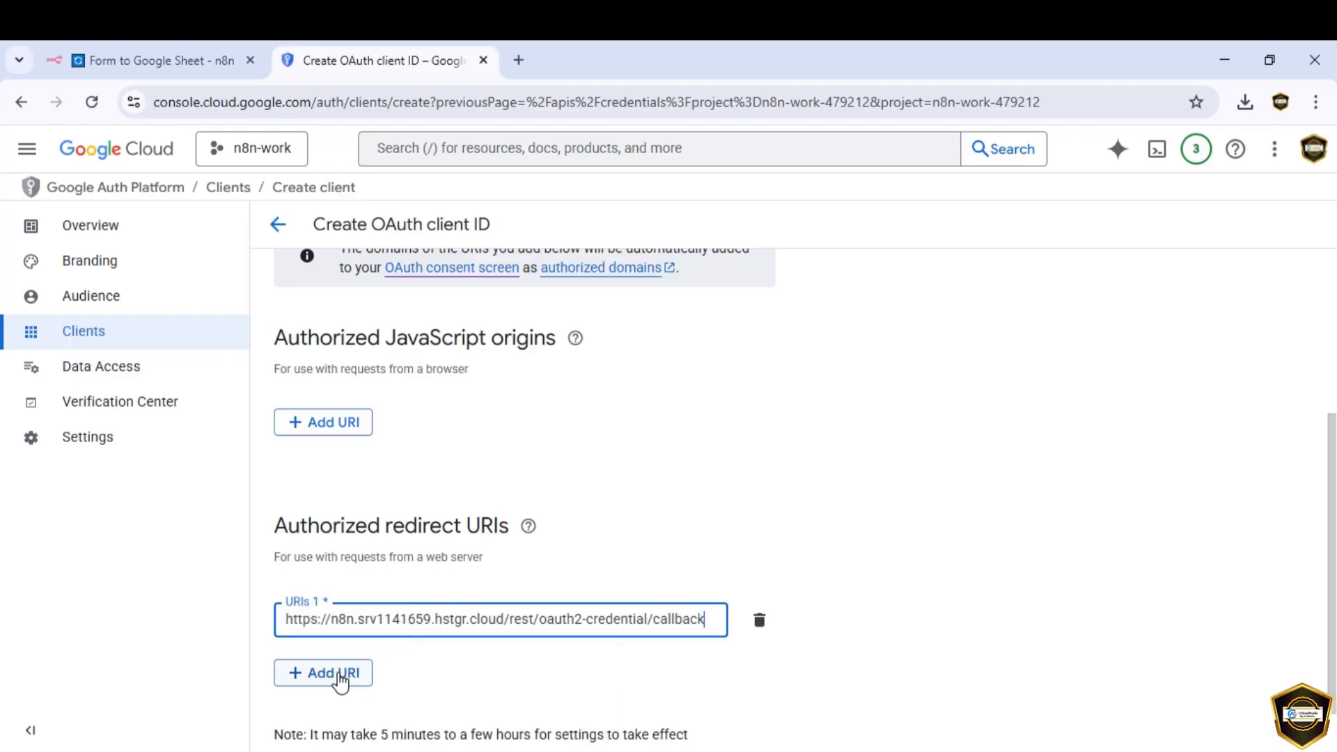
scroll(340, 683, "down", 1)
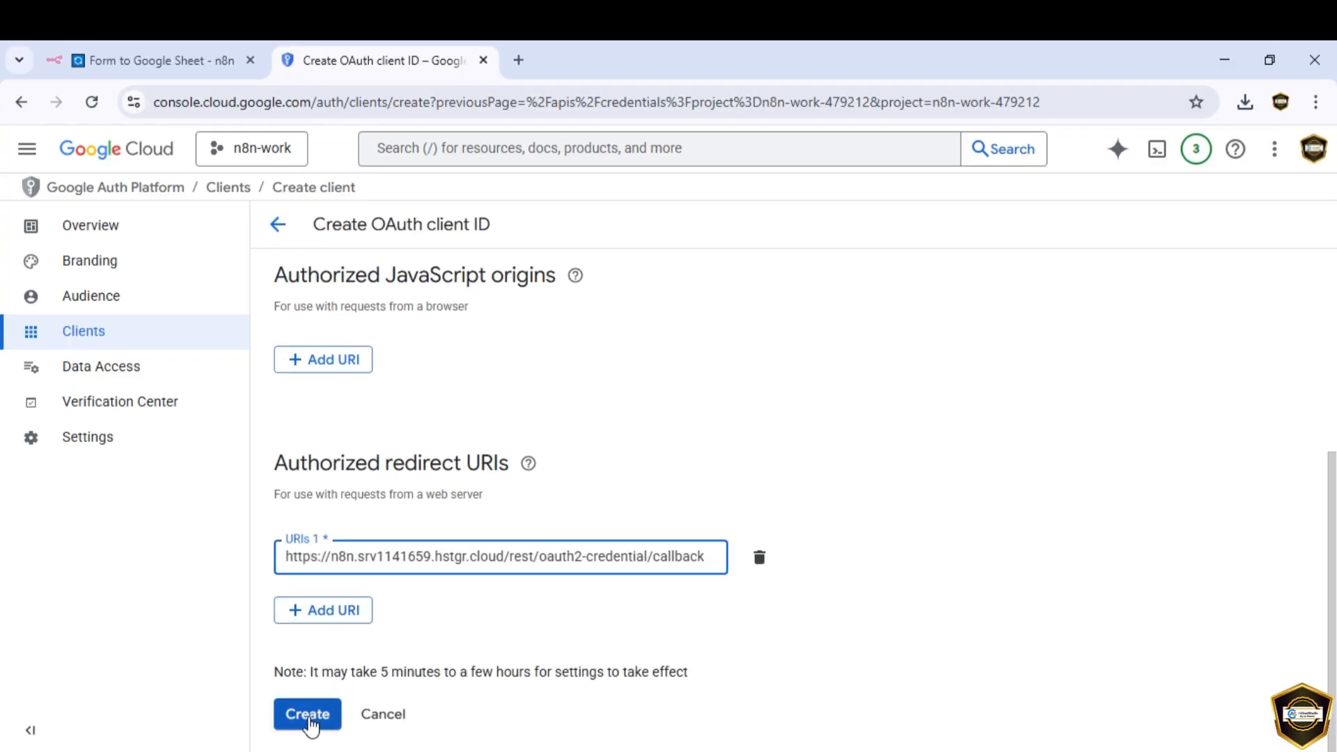
left_click(307, 714)
left_click(528, 462)
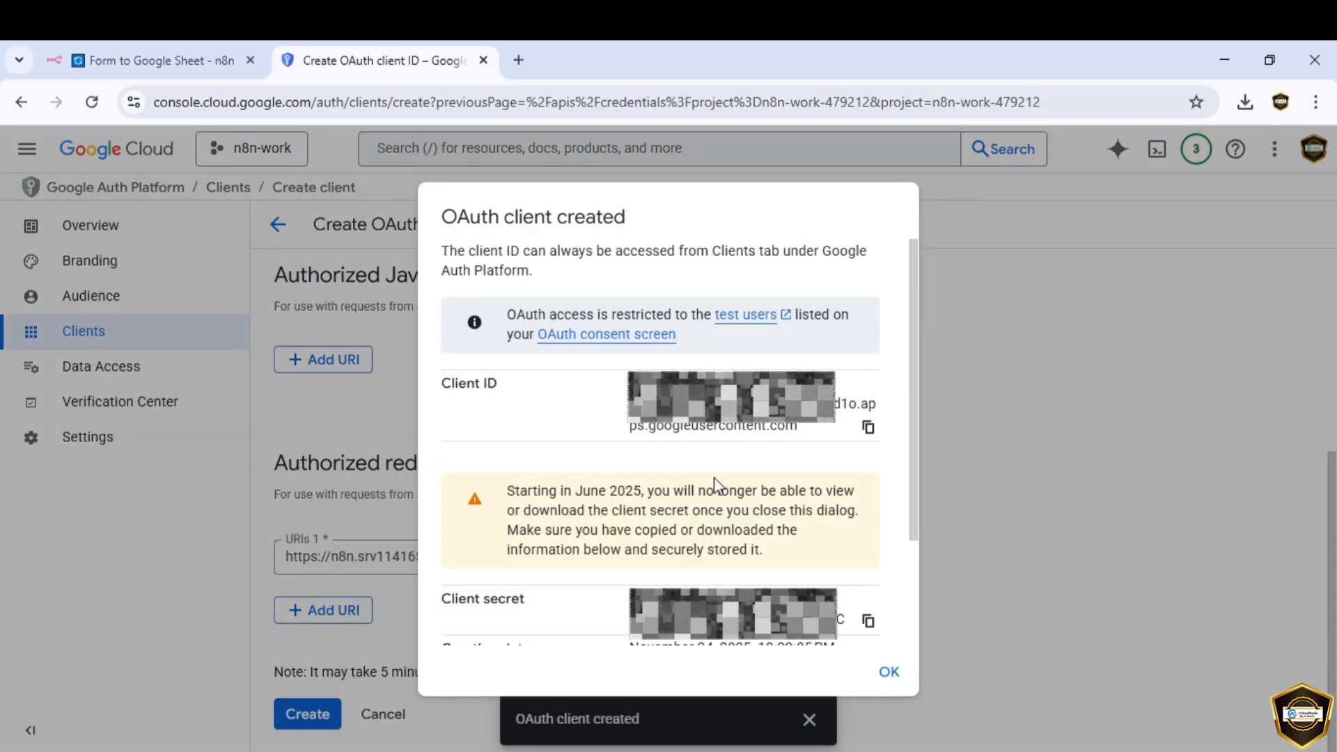
left_click(868, 427)
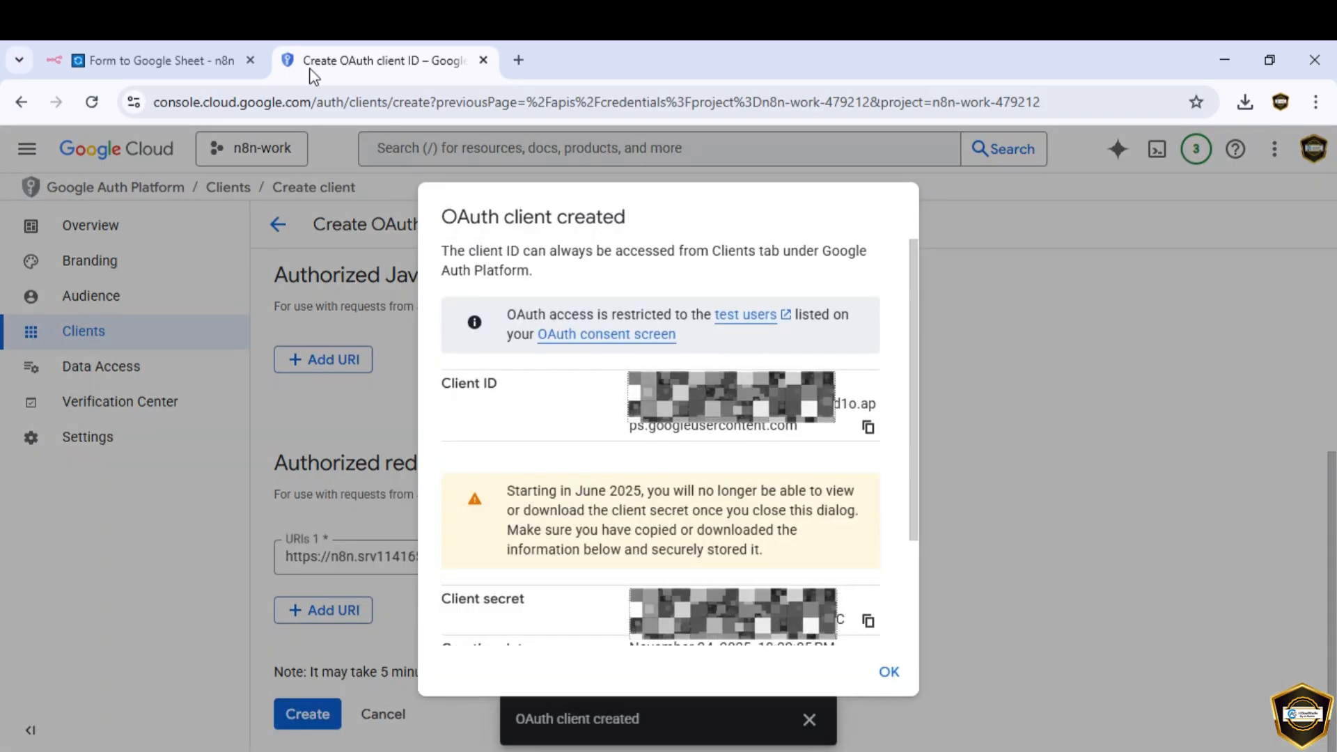
Step: Paste the new OAuth client ID and client secret into the Google Sheets account 2 credential
left_click(175, 61)
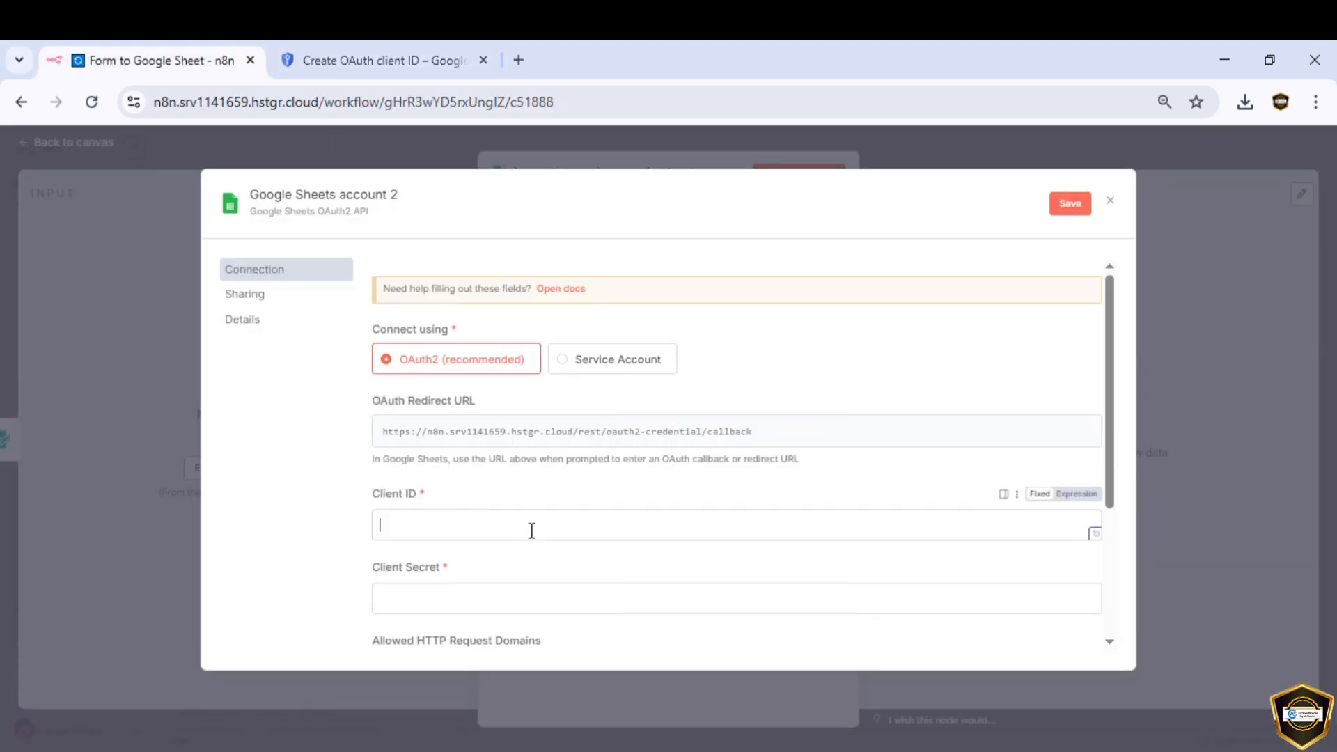
key("ctrl+v")
left_click(417, 61)
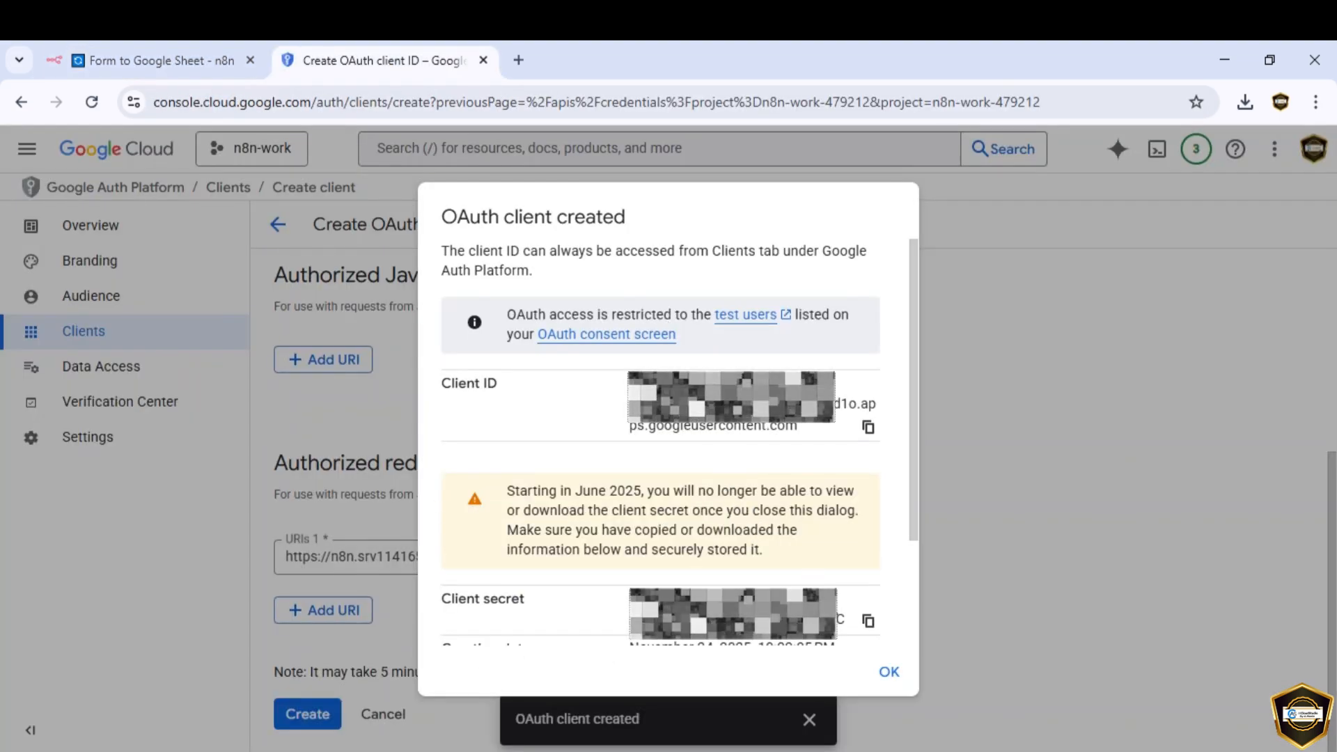
left_click(867, 620)
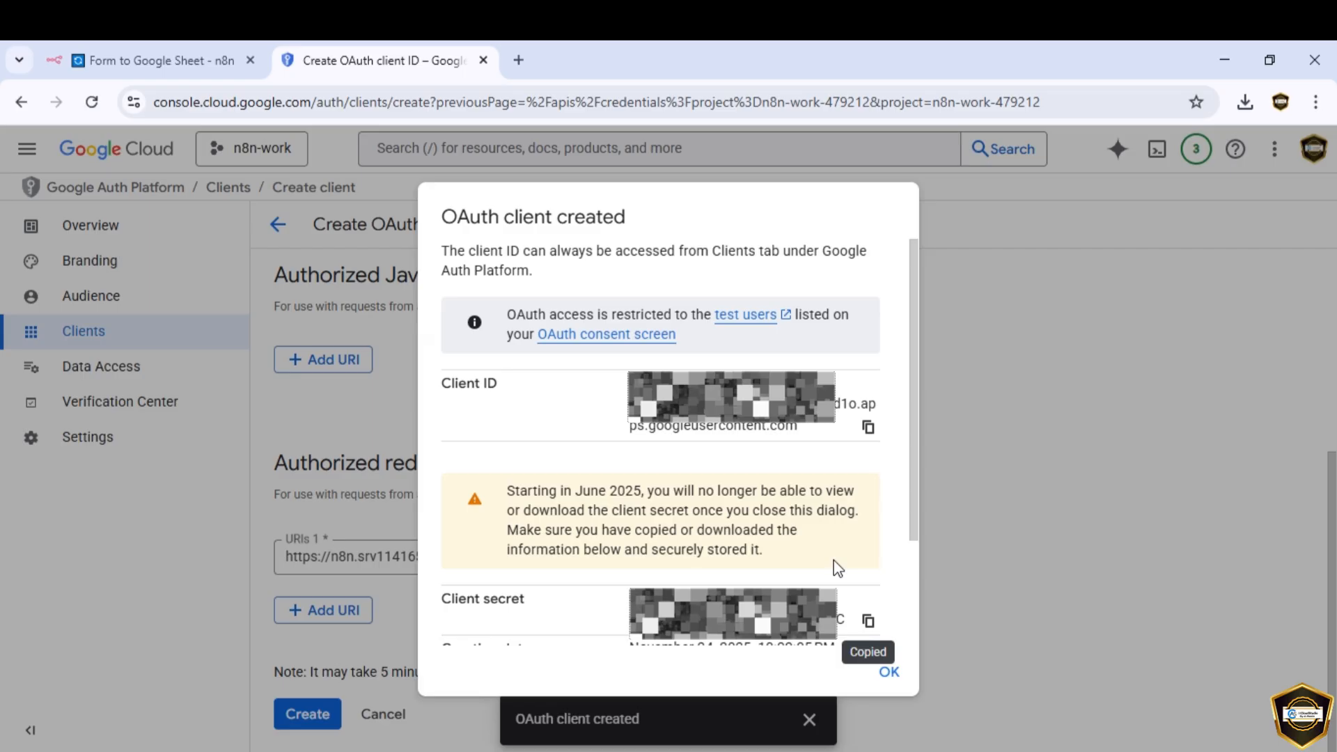
left_click(183, 66)
scroll(573, 545, "down", 1)
left_click(531, 497)
key("ctrl+v")
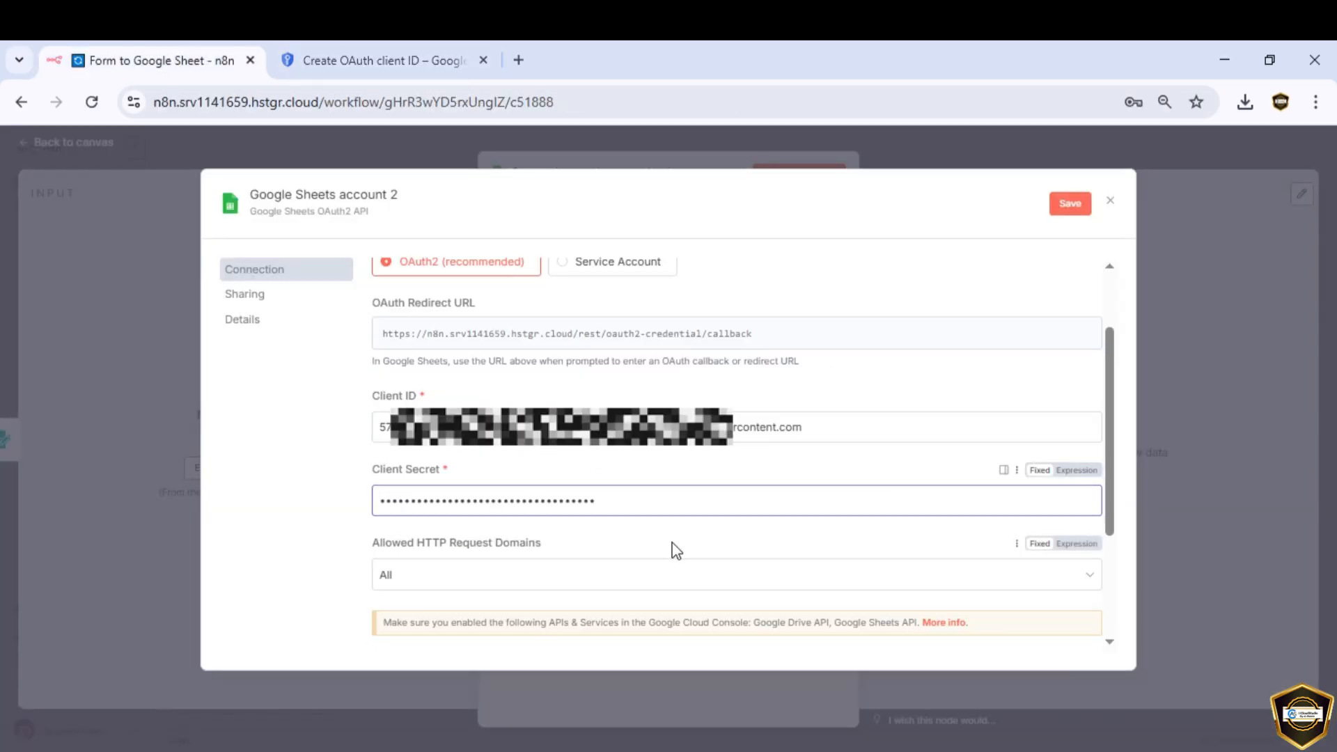
Step: Save the credential and start the Sign in with Google authorization
scroll(674, 550, "down", 3)
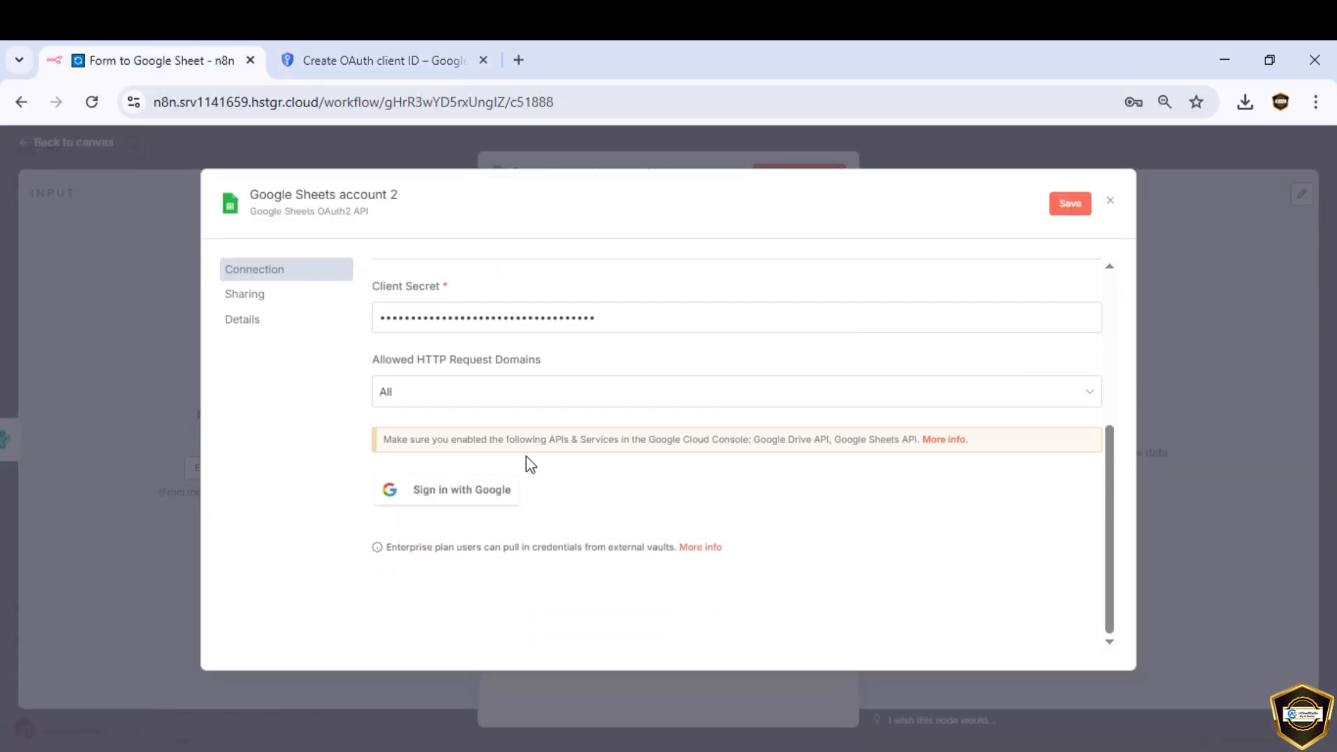
scroll(898, 466, "up", 4)
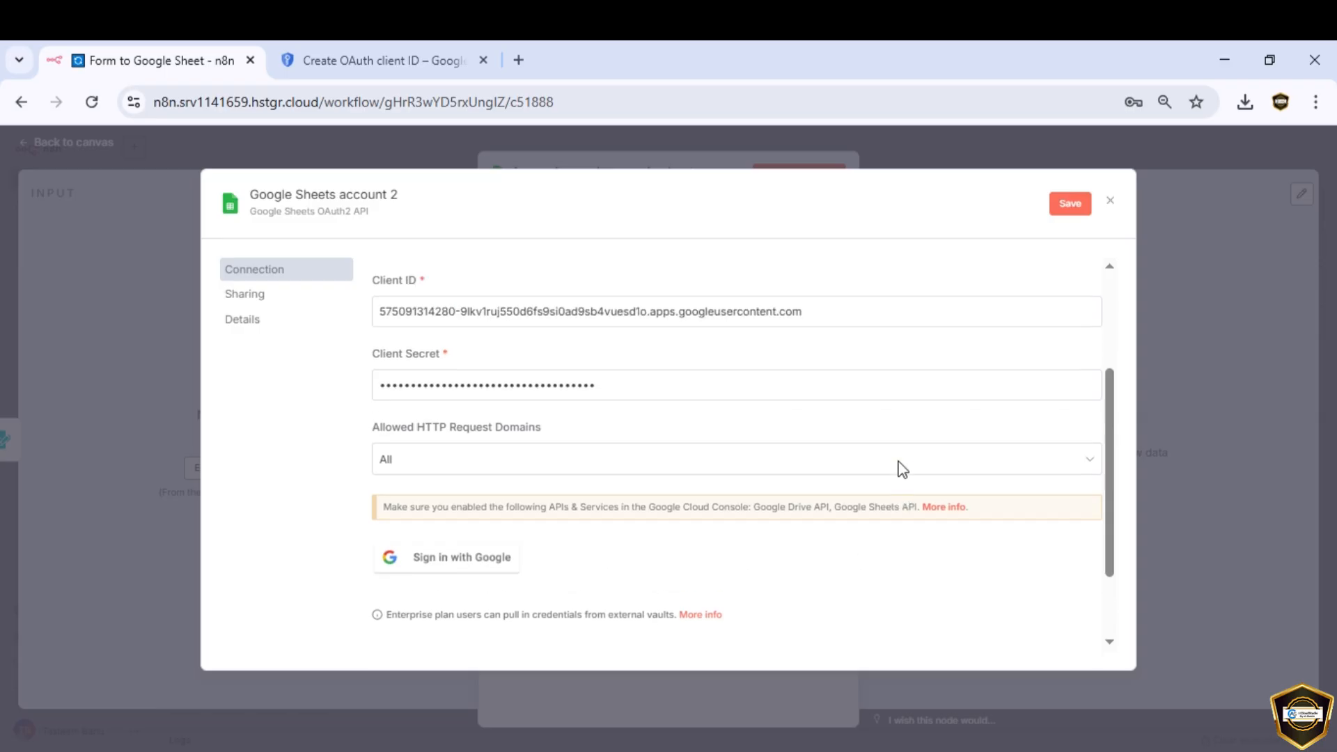
left_click(1063, 208)
scroll(851, 445, "down", 3)
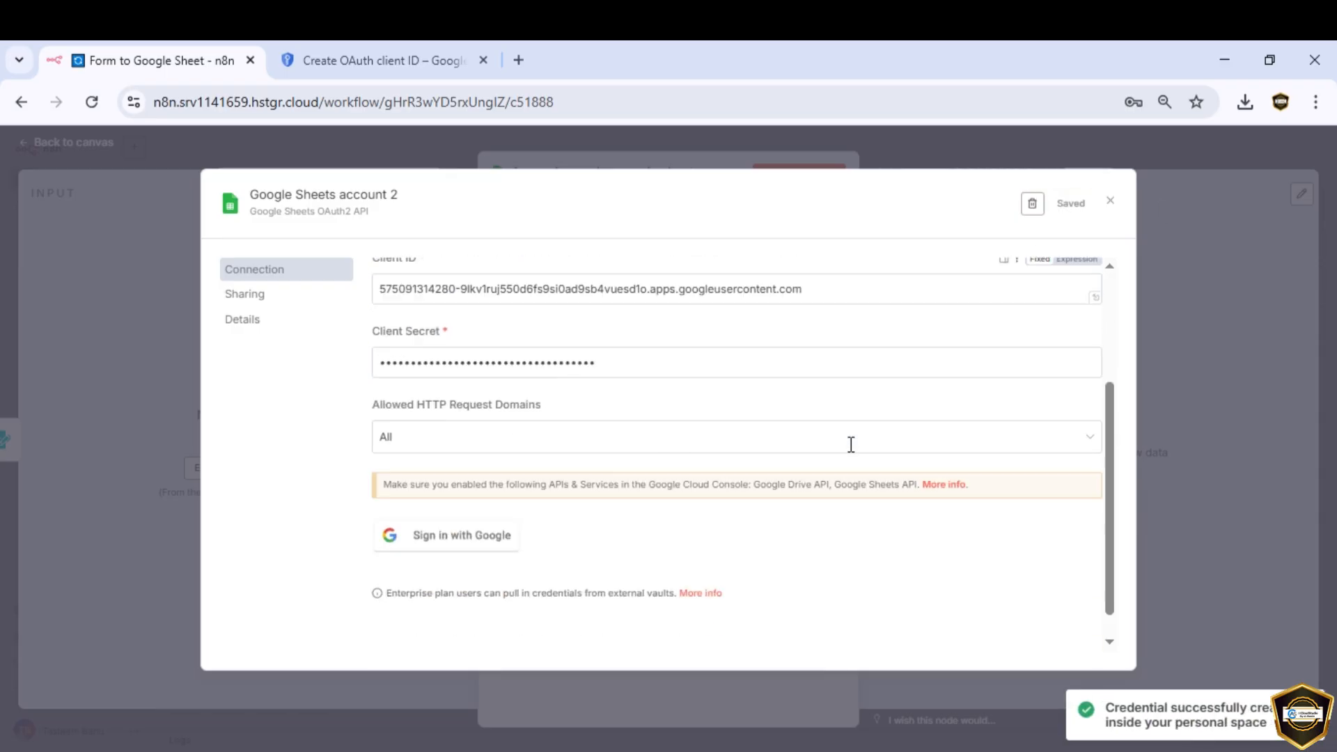
left_click(449, 497)
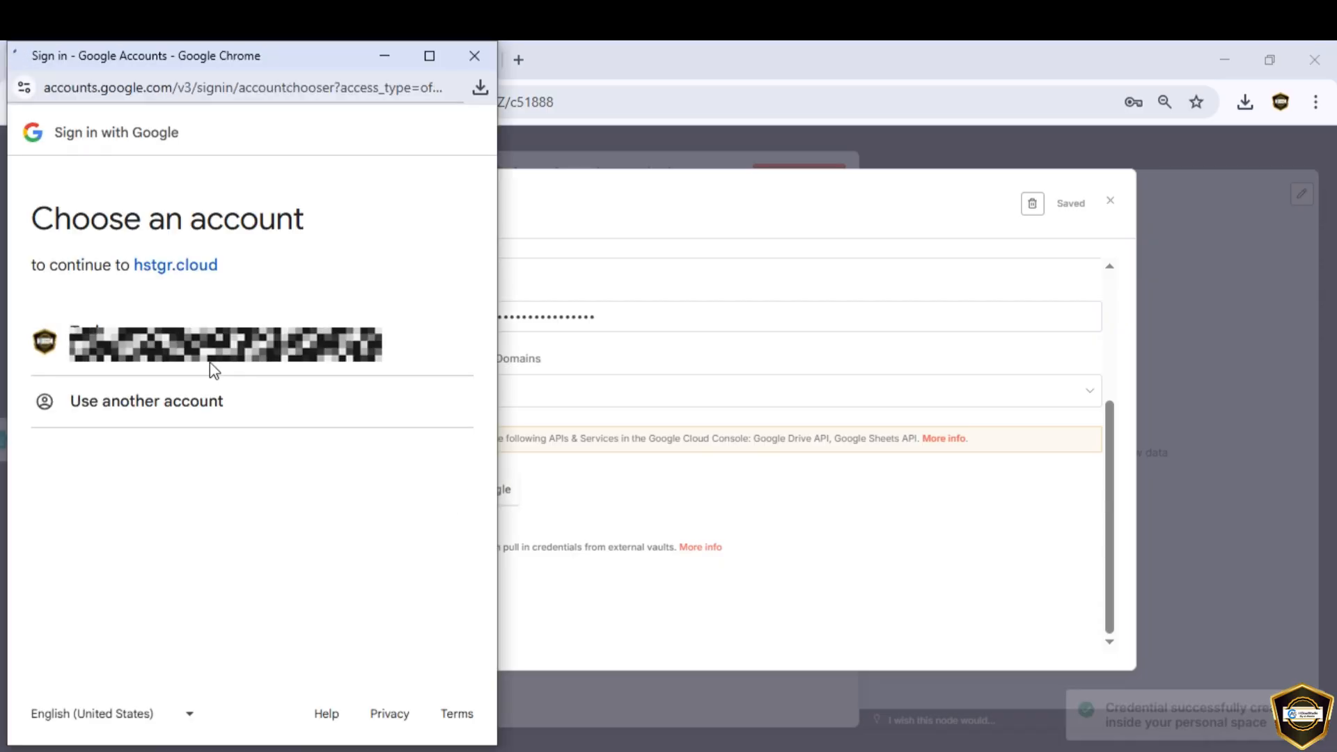
Step: Choose the Google account, continue past the unverified-app warning, and grant n8n Sheets access
left_click(146, 360)
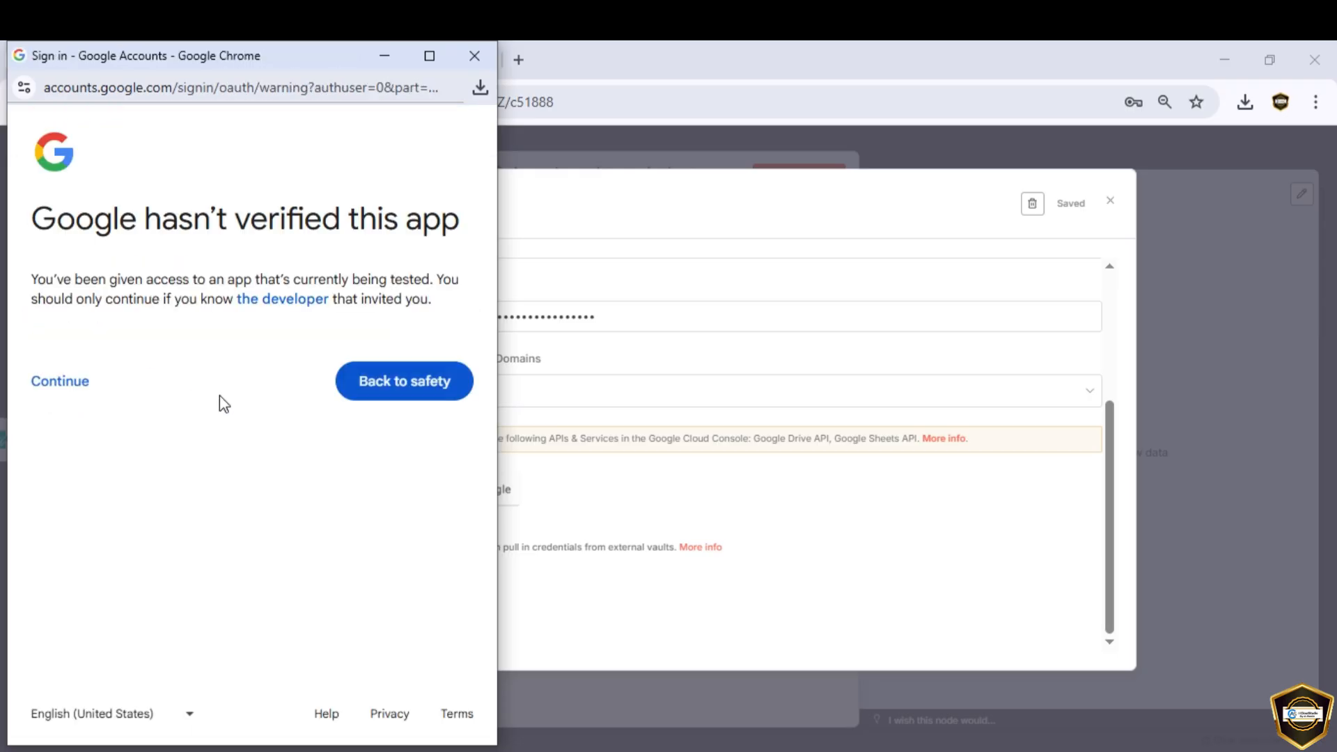
left_click(62, 383)
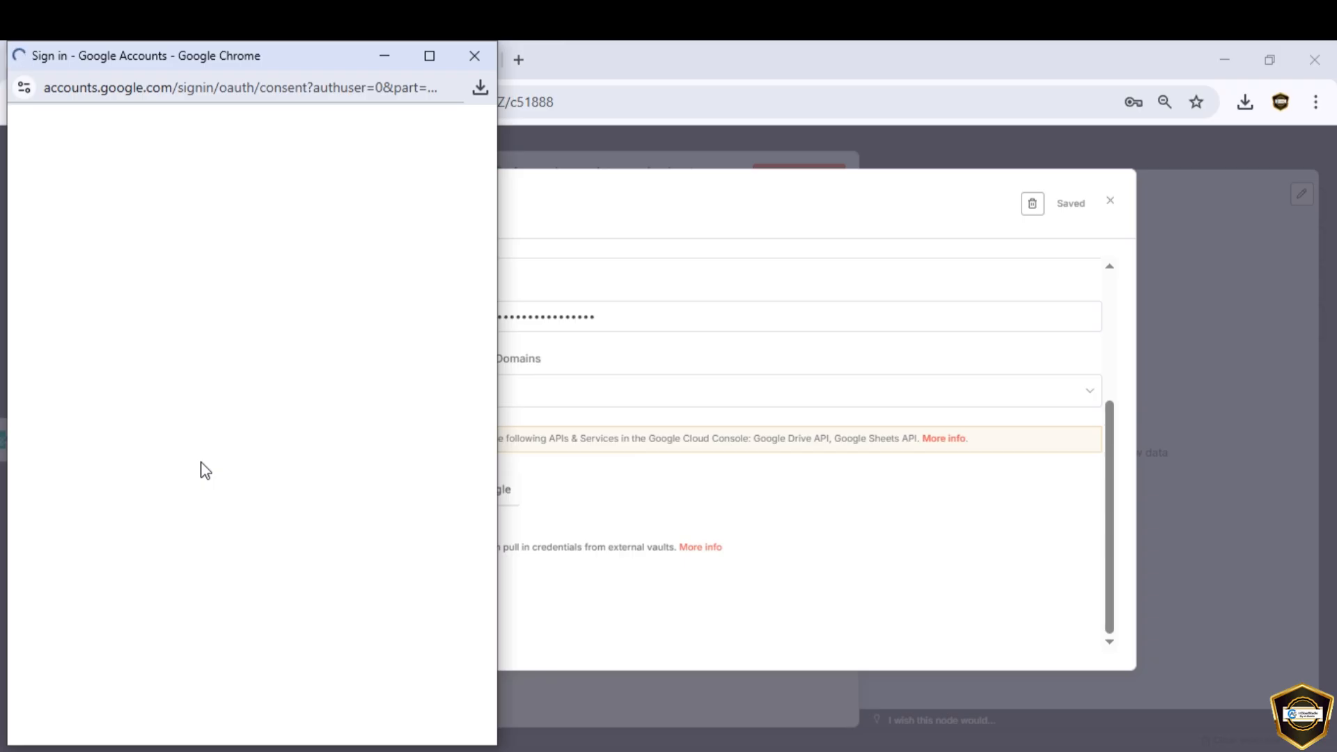
scroll(144, 453, "down", 4)
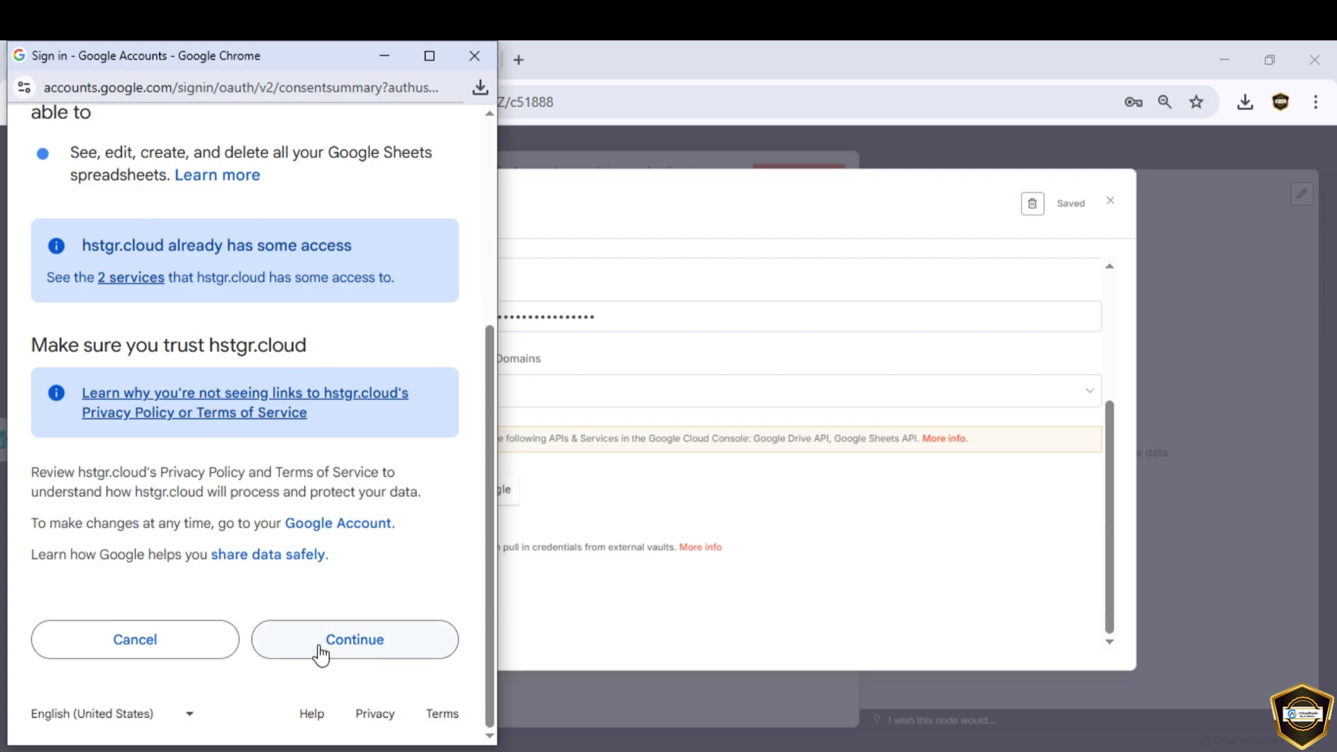
left_click(351, 650)
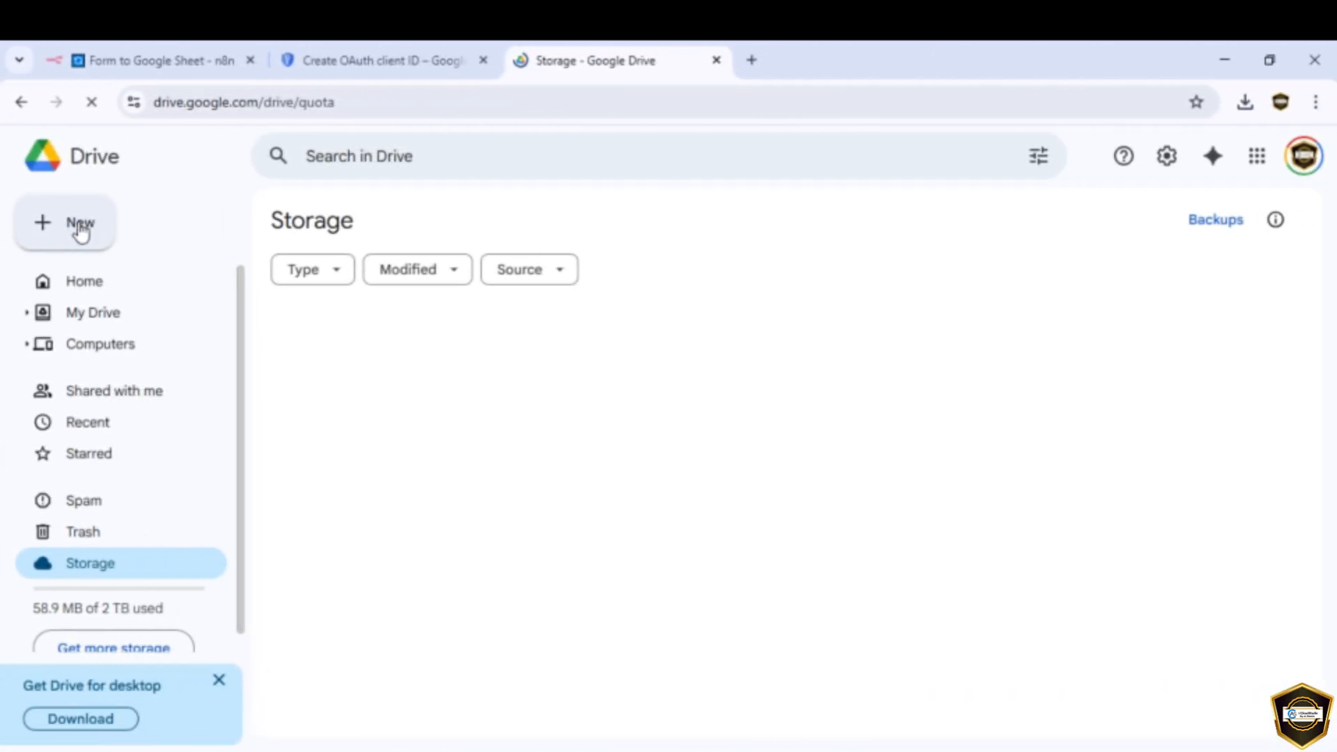
Step: Create a blank Google Sheets spreadsheet from Google Drive's New menu
left_click(80, 228)
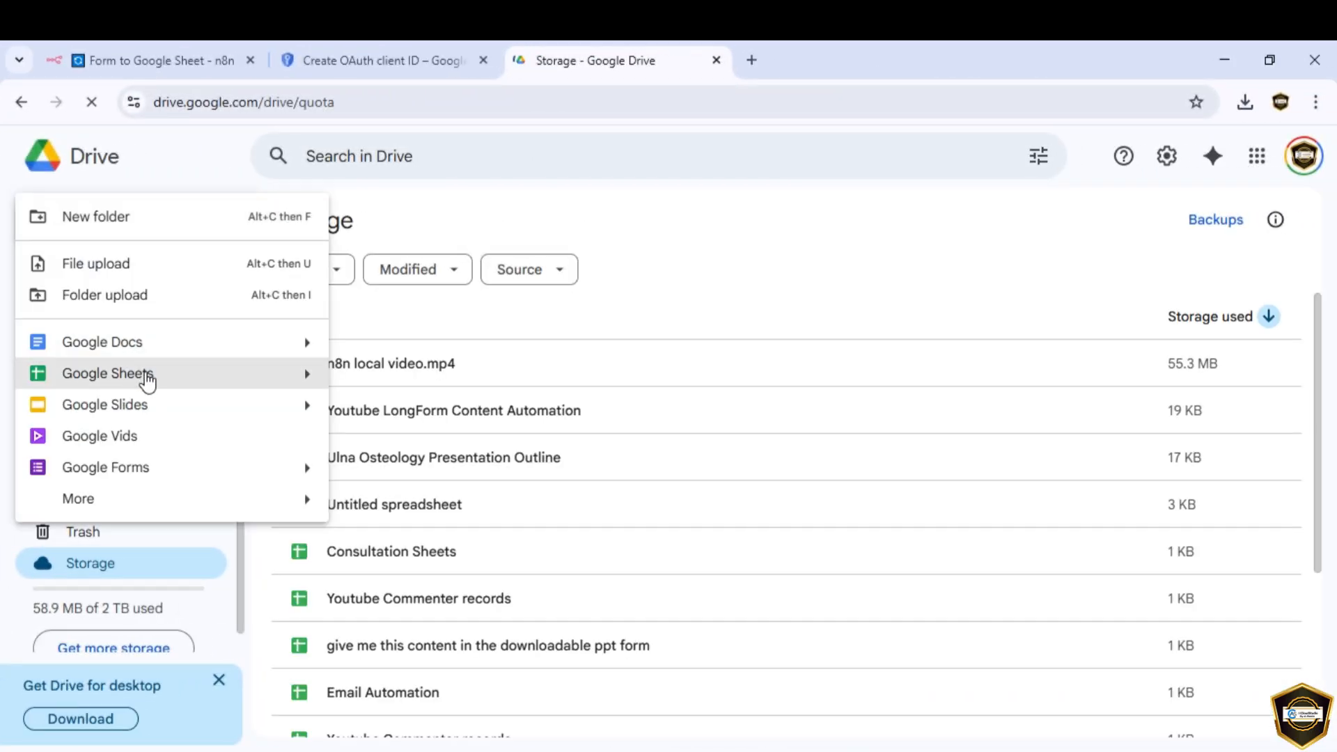
left_click(142, 376)
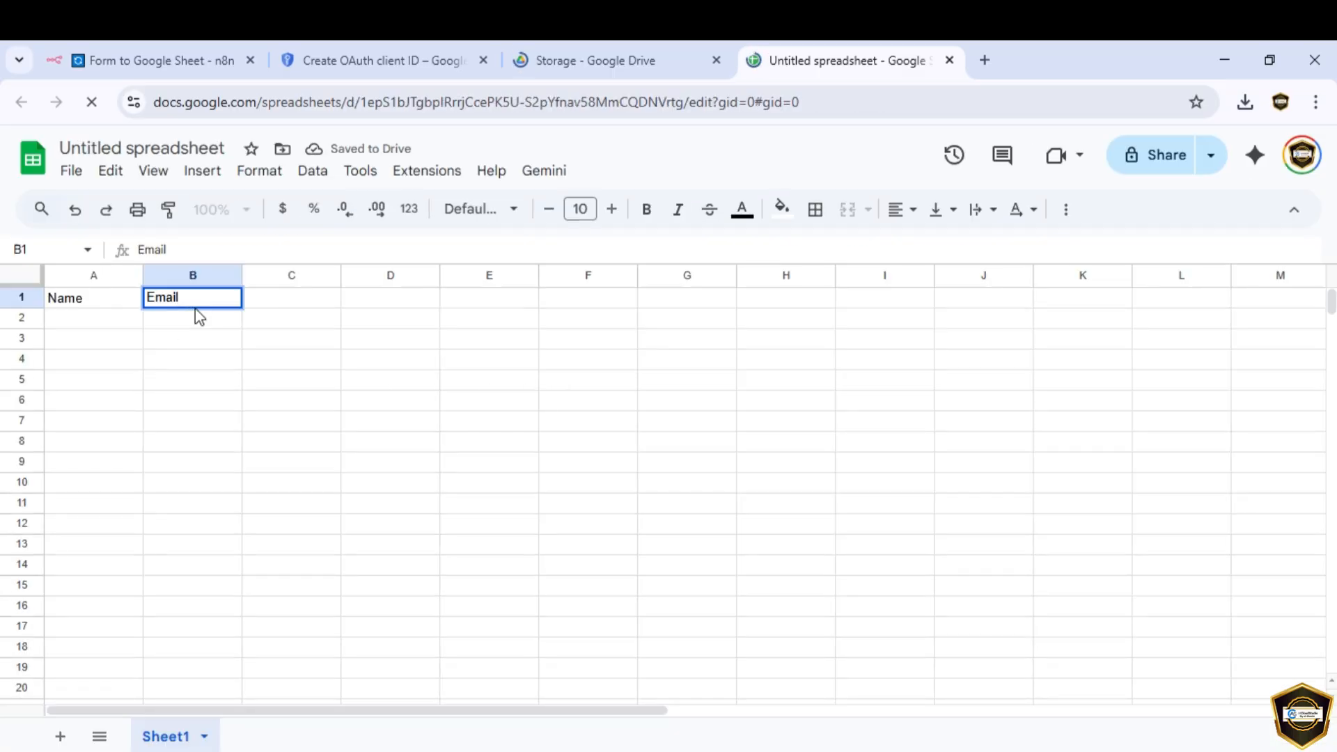
Step: Add the Request header in C1 next to Name and Email
key("Tab")
type("Request")
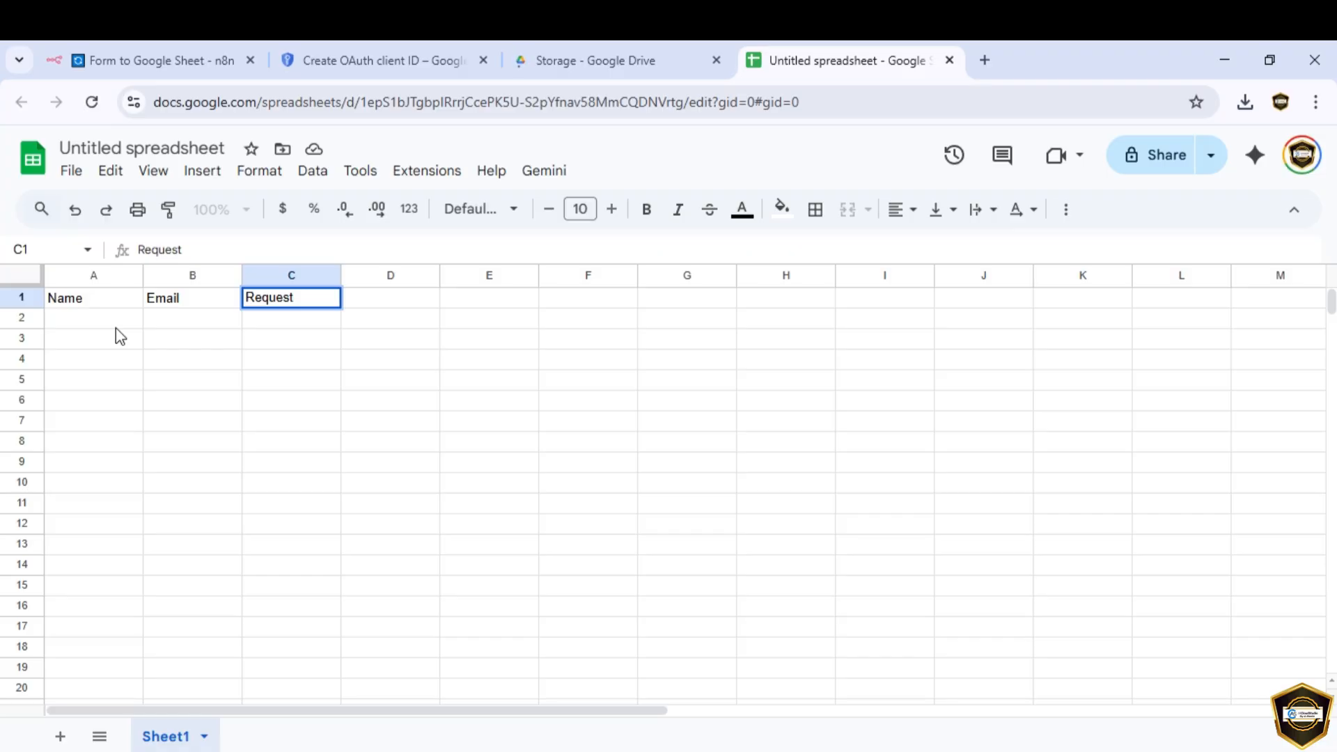
key("Return")
Step: Rename the Untitled spreadsheet to 'requests'
left_click(117, 149)
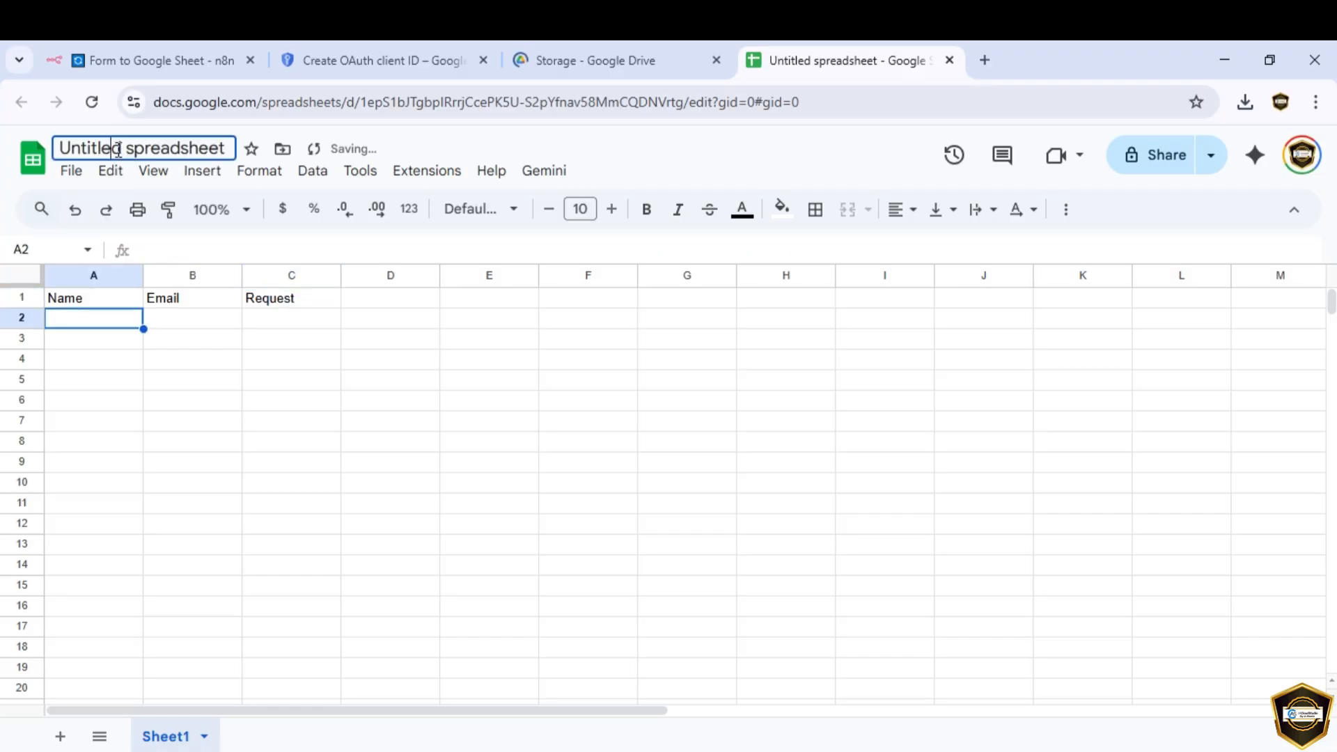
left_click(119, 149)
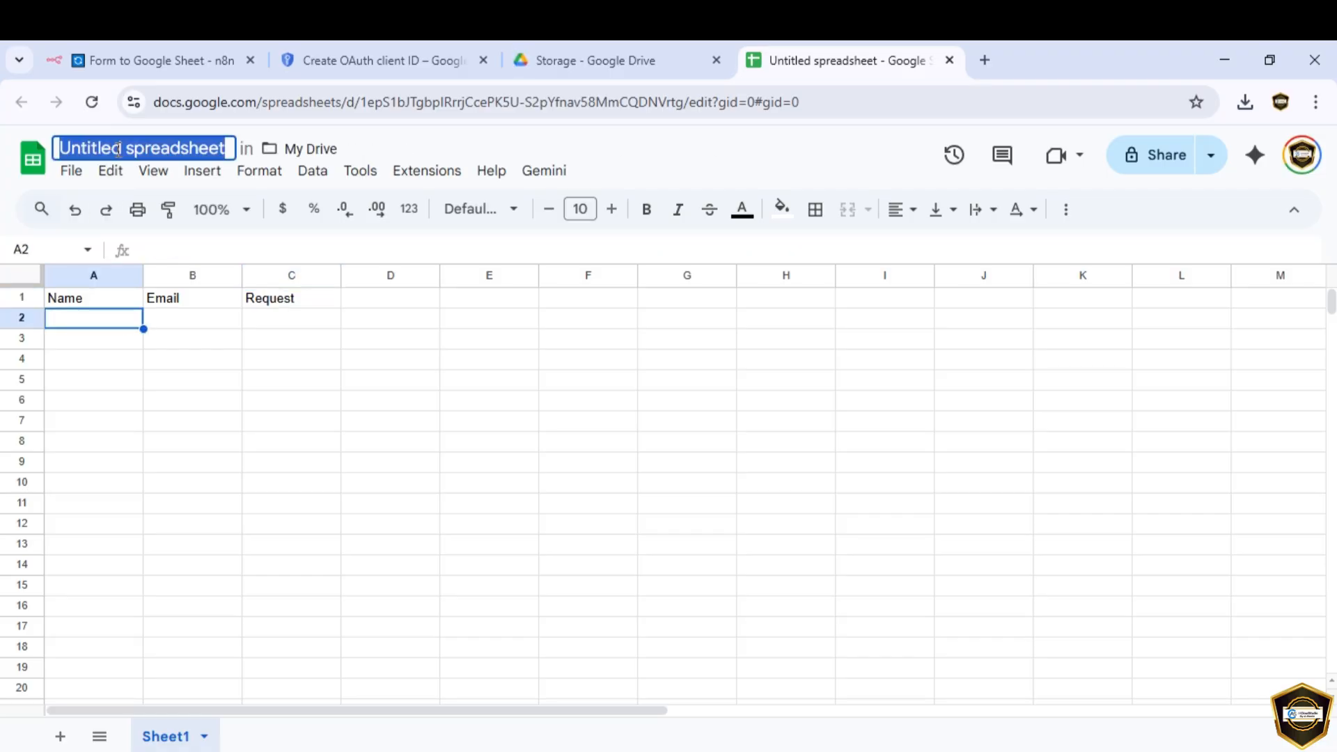
type("requests")
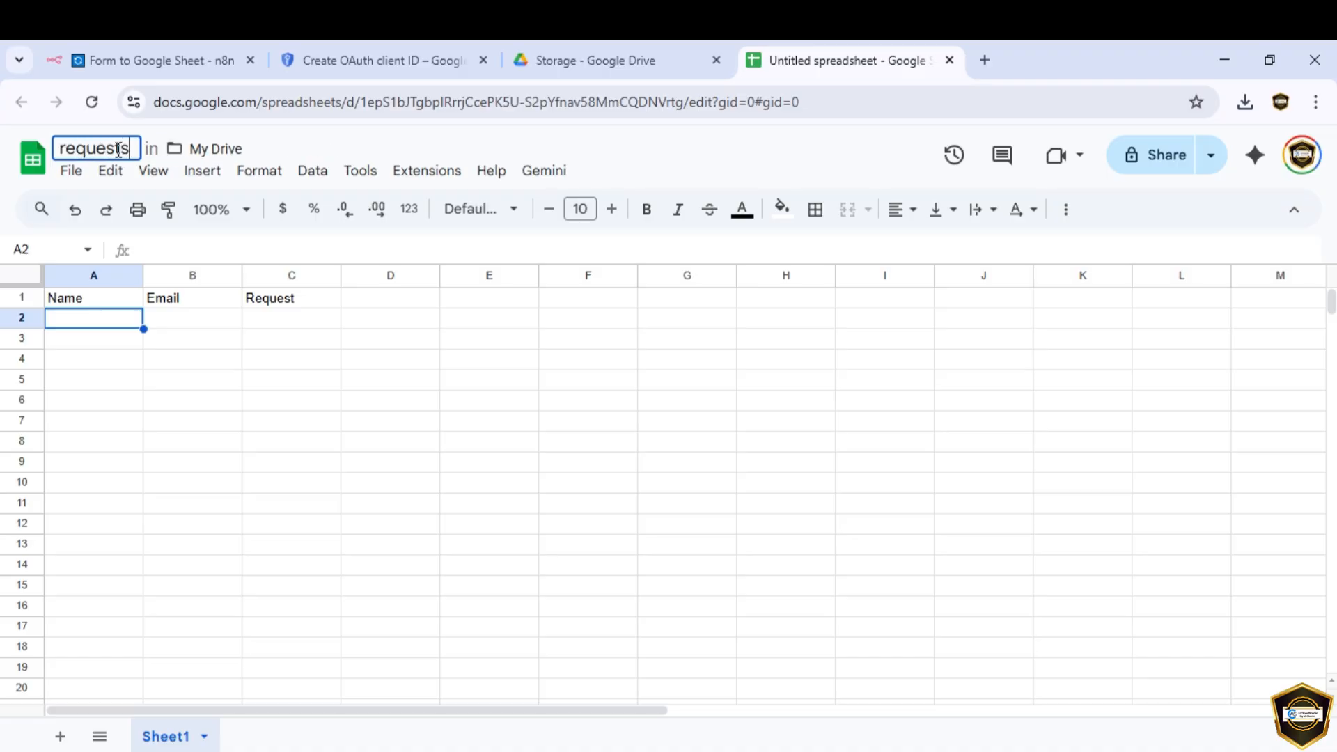
left_click(462, 407)
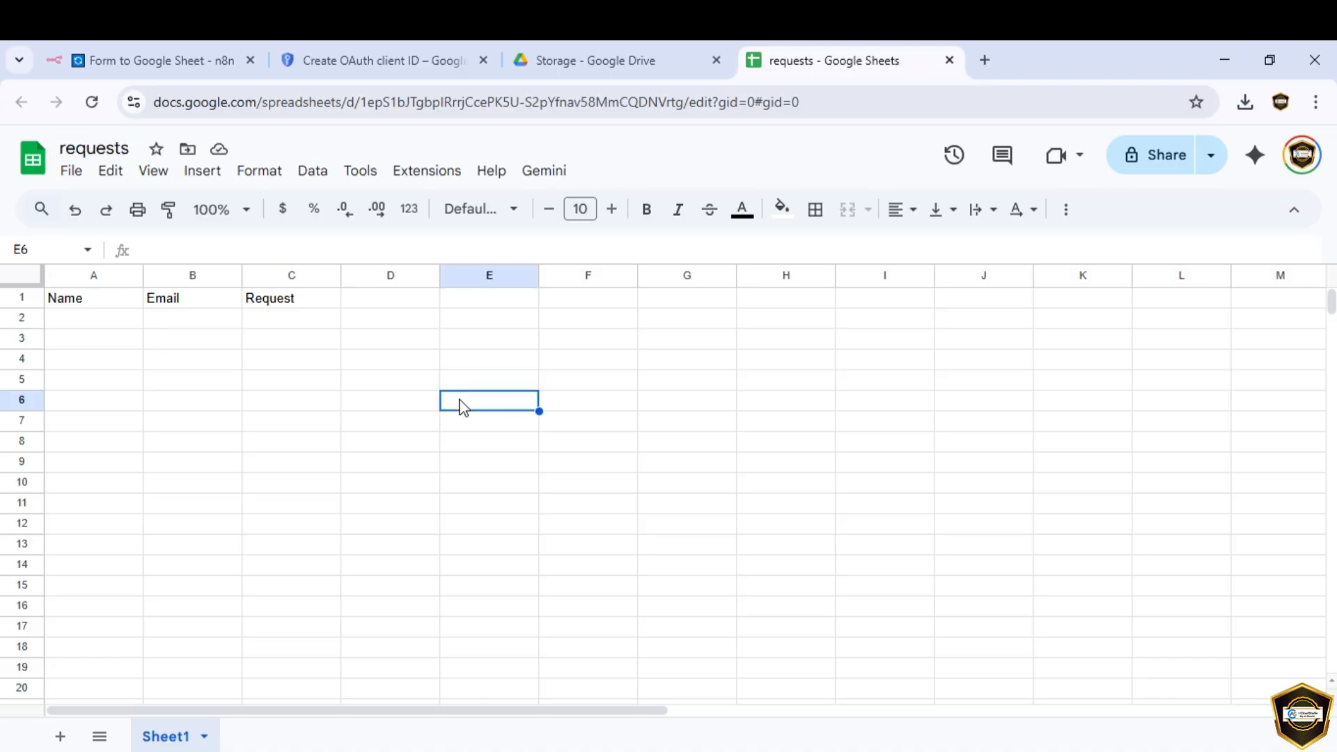
Step: Set the node's Document to 'requests' and Sheet to Sheet1, then review the Name, Email, Request columns
left_click(171, 63)
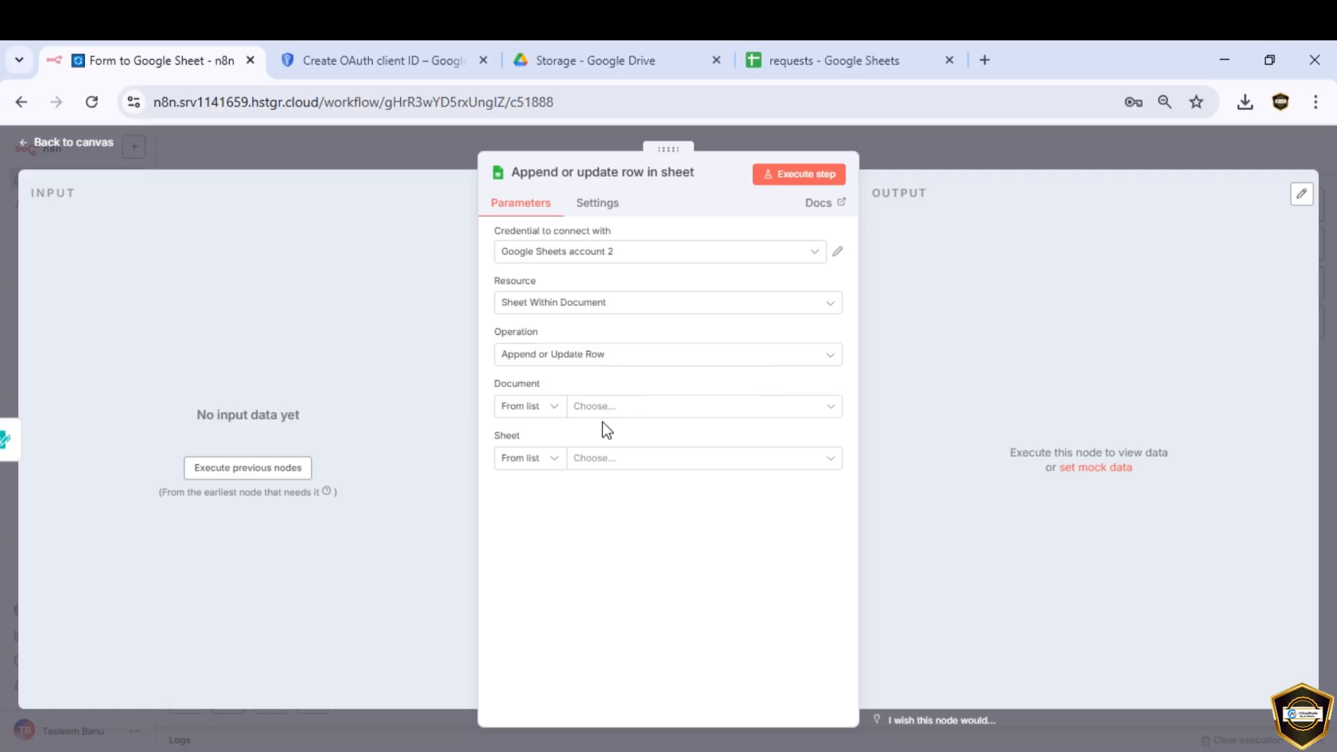
left_click(623, 409)
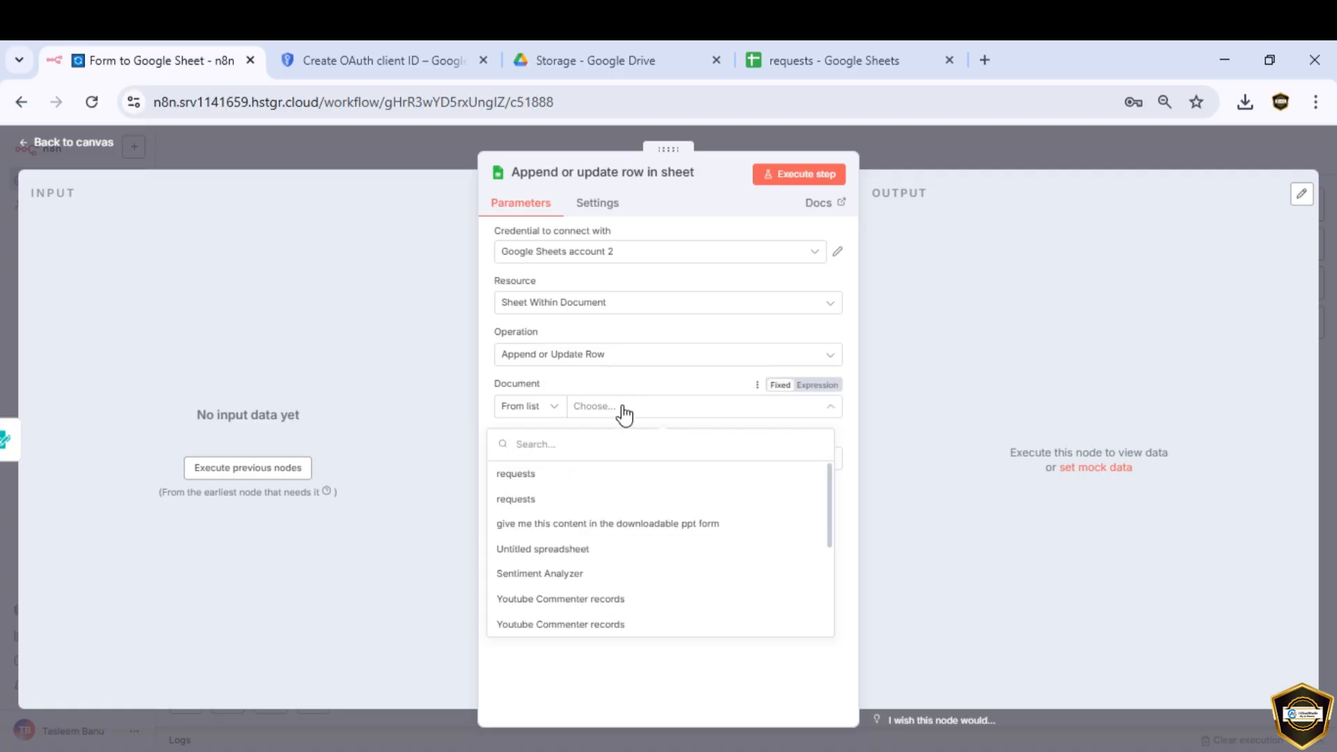
left_click(529, 476)
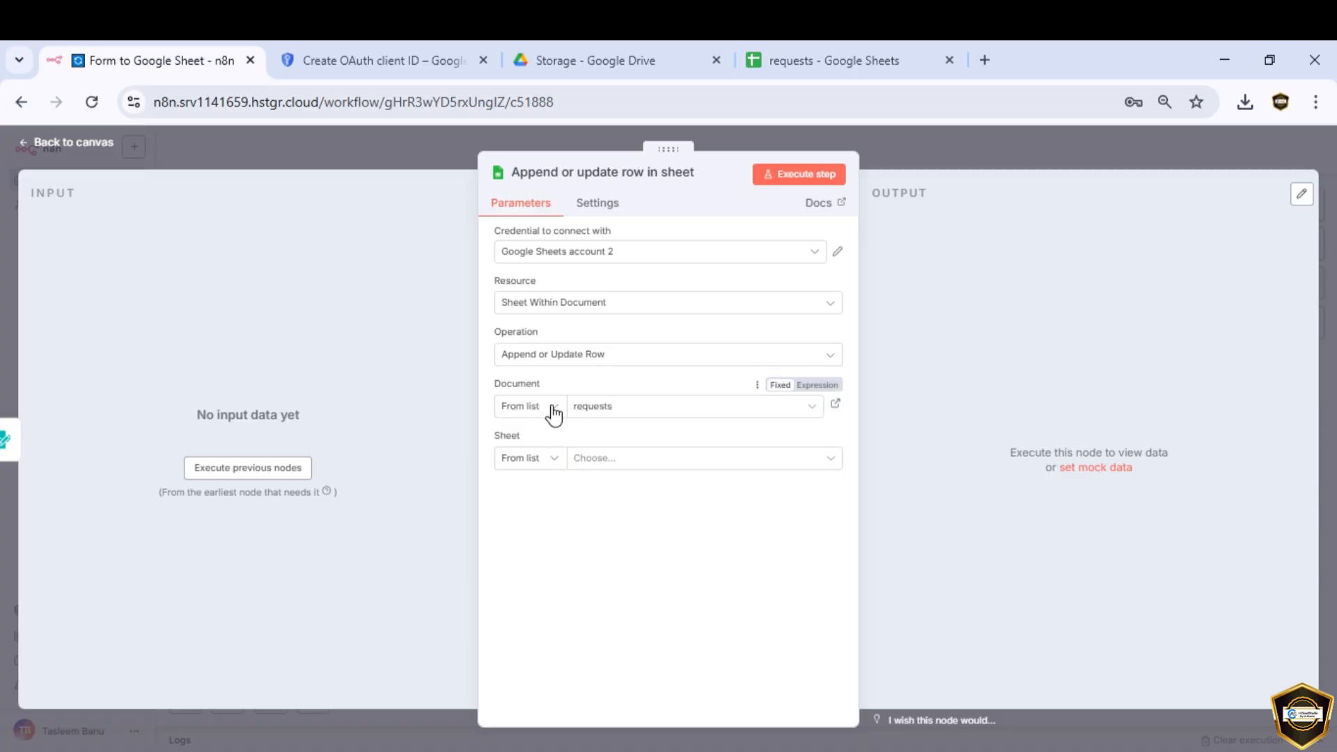
left_click(603, 461)
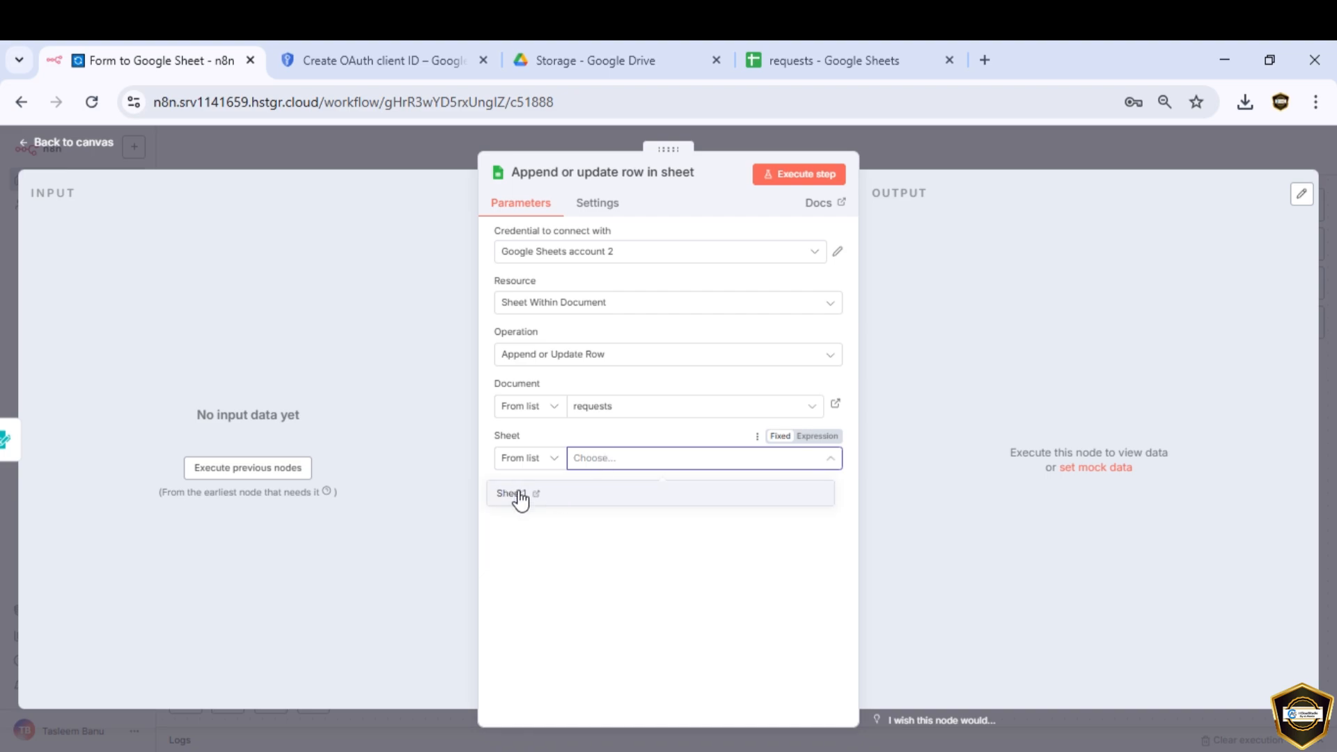
left_click(519, 496)
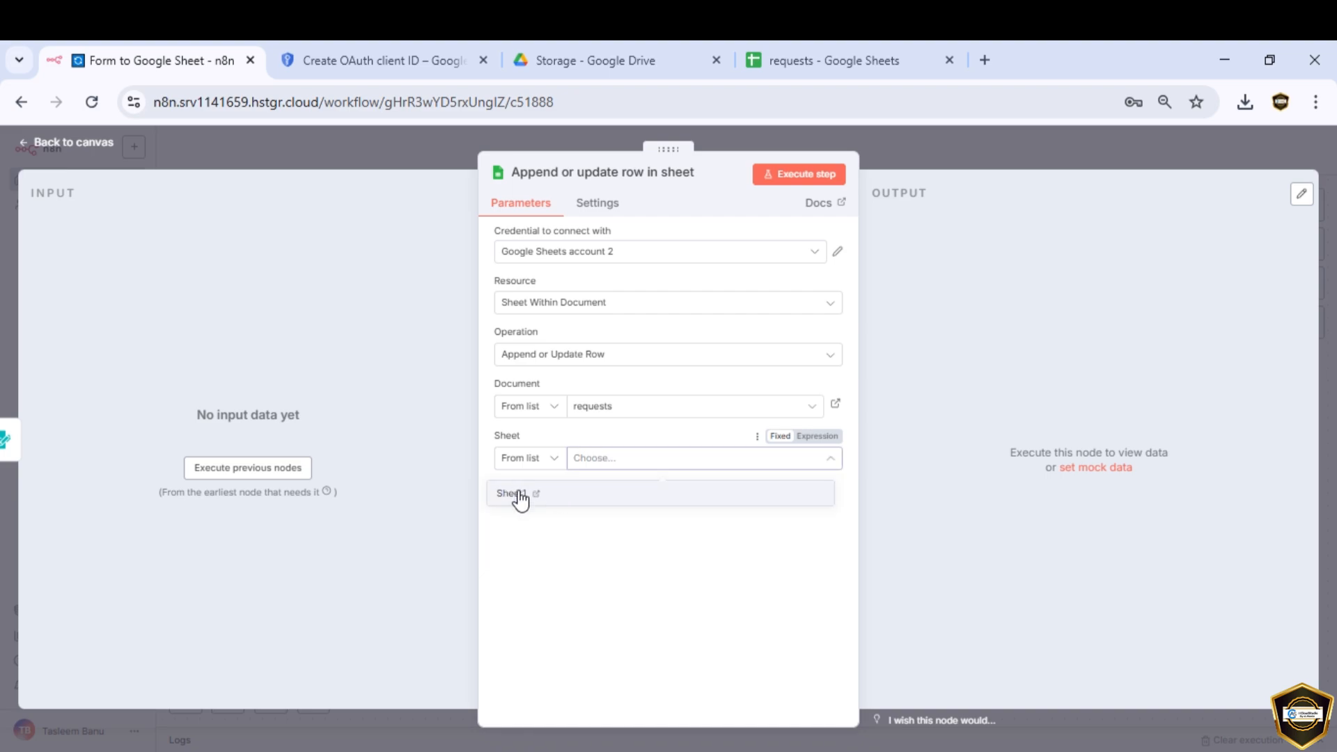
left_click(796, 70)
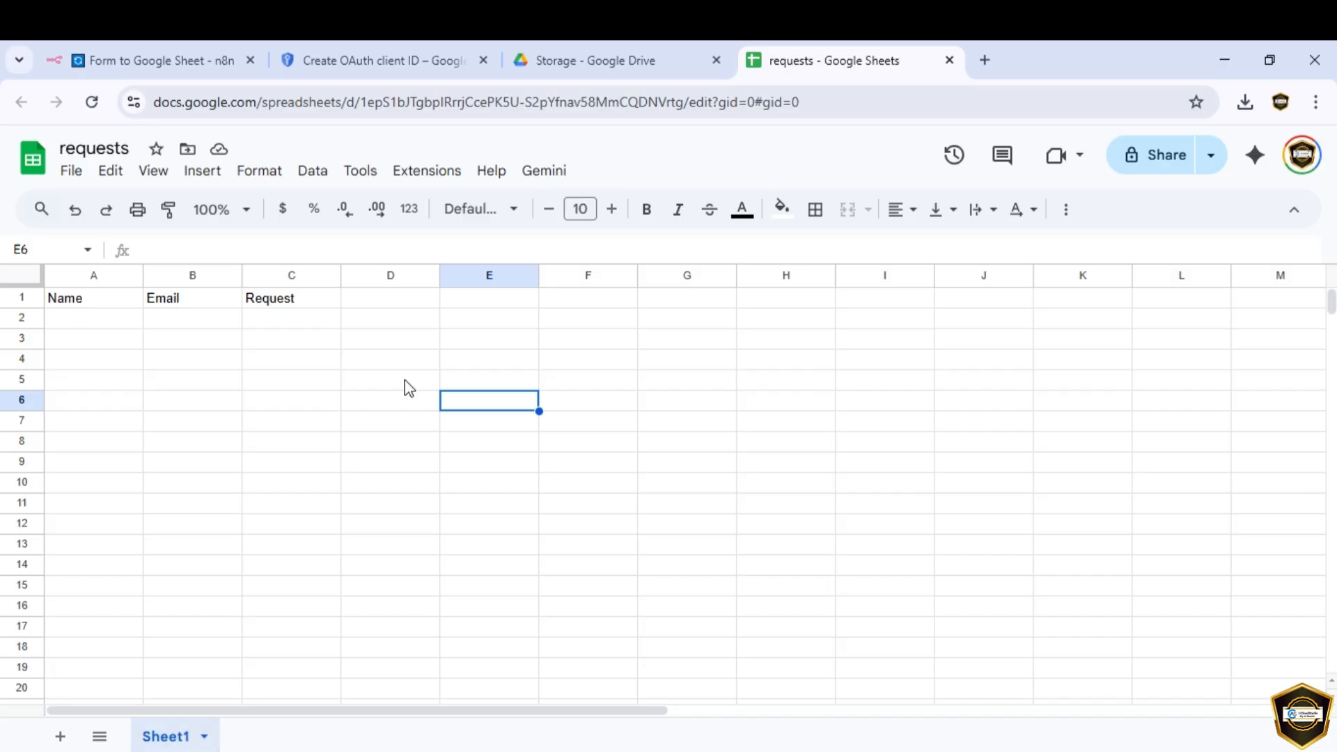
left_click(181, 70)
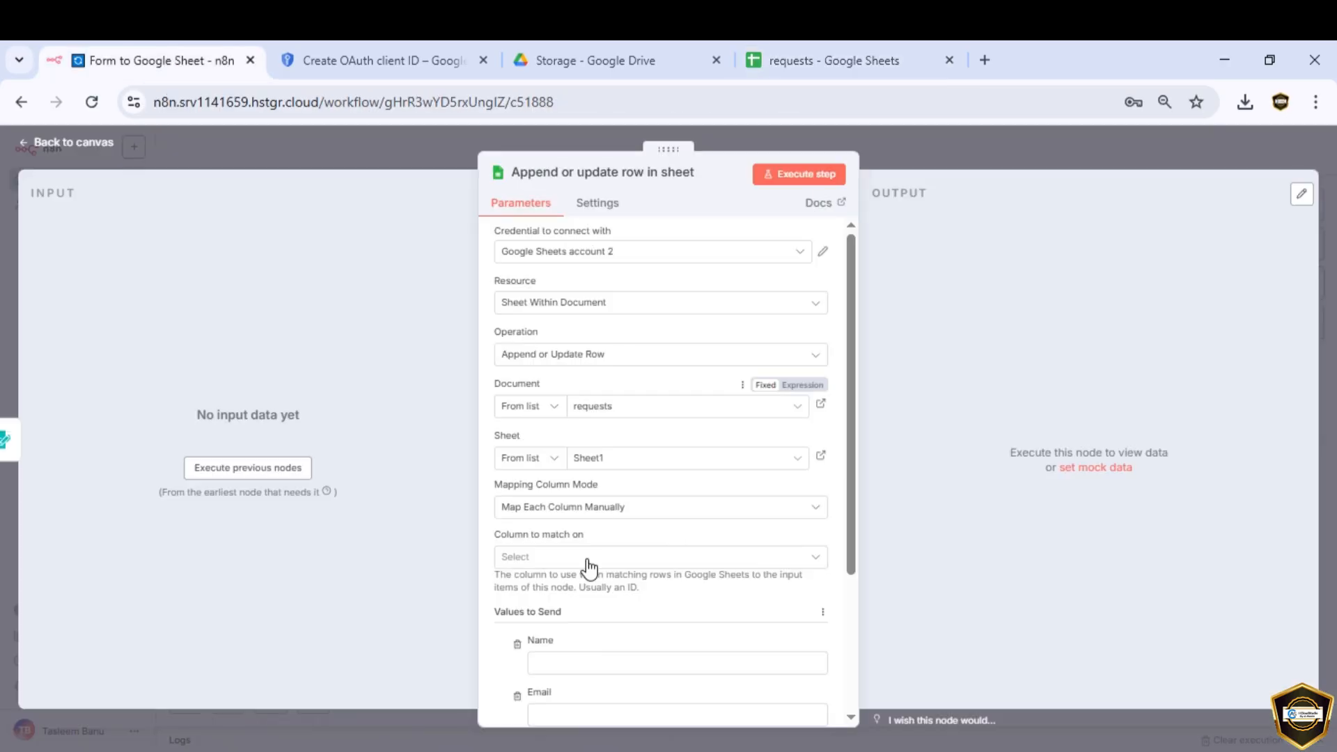
scroll(590, 649, "down", 3)
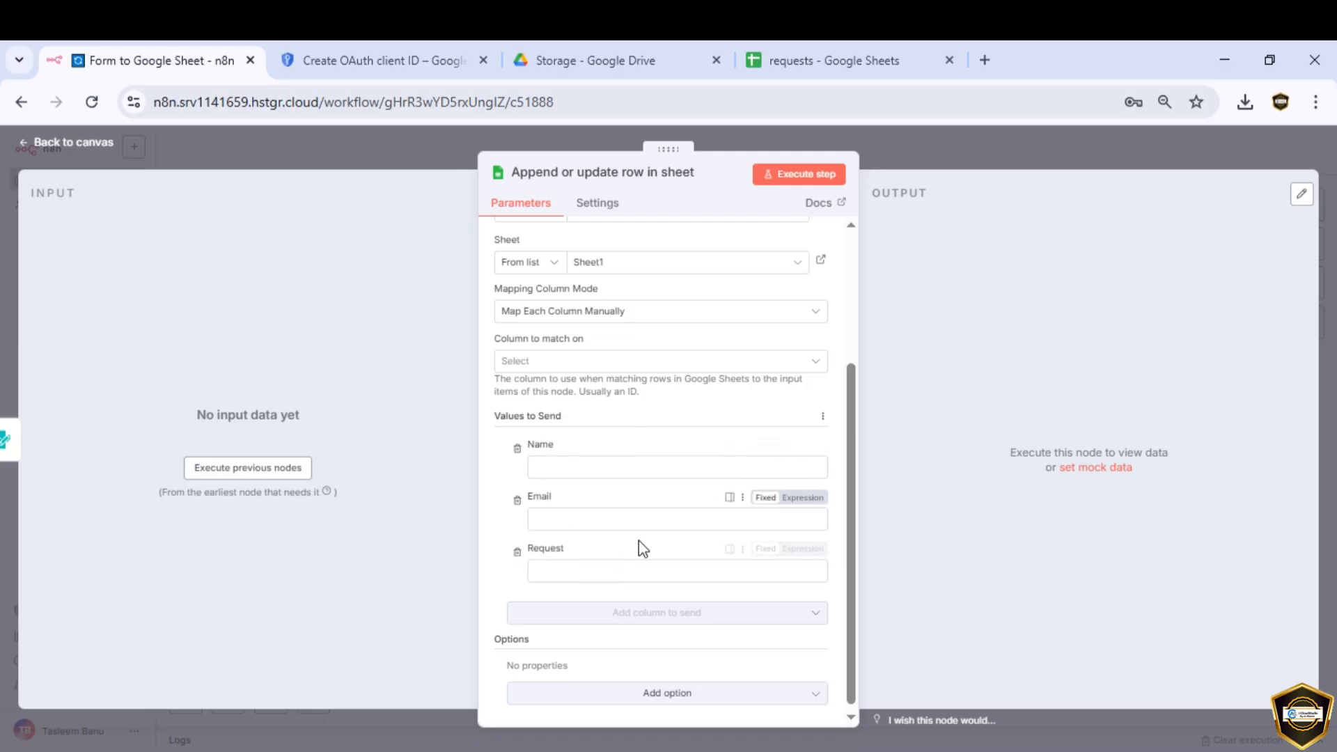
Step: Submit a test form with a name, an email and the request 'Send more cookies'
left_click(230, 473)
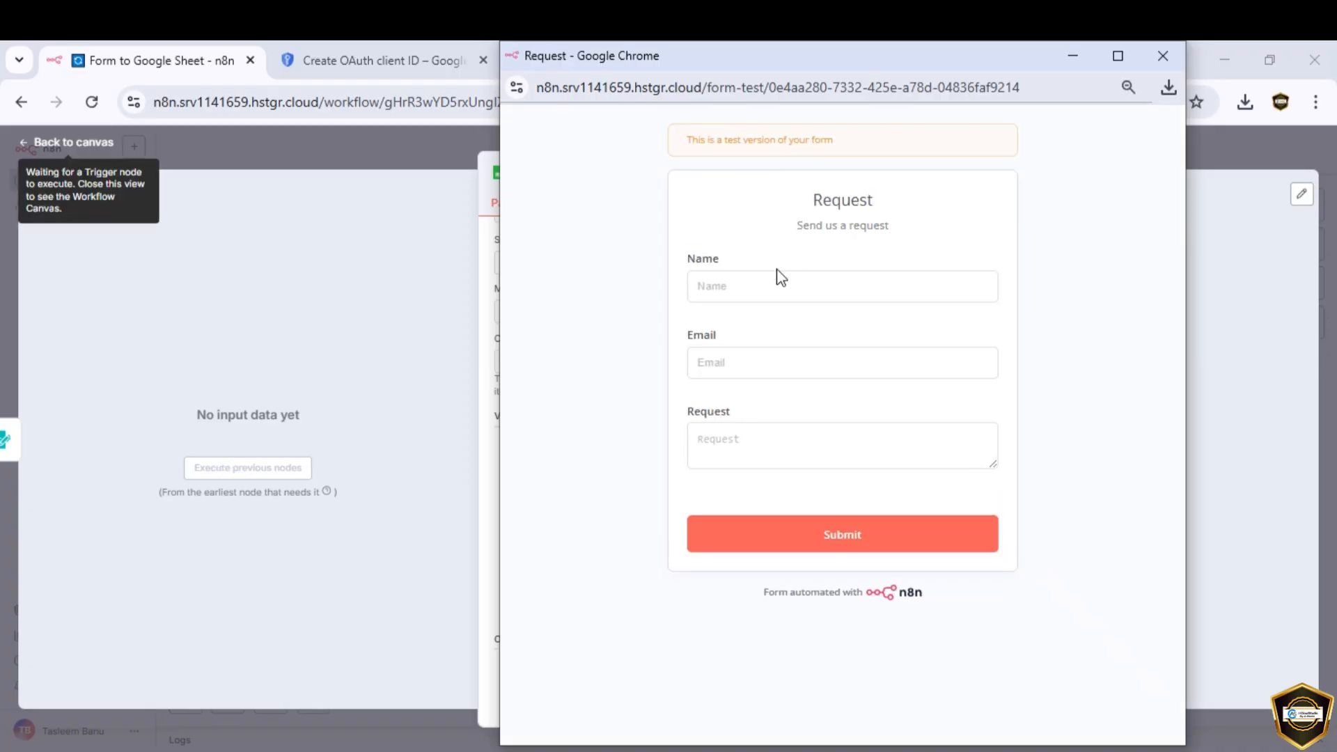
left_click(764, 285)
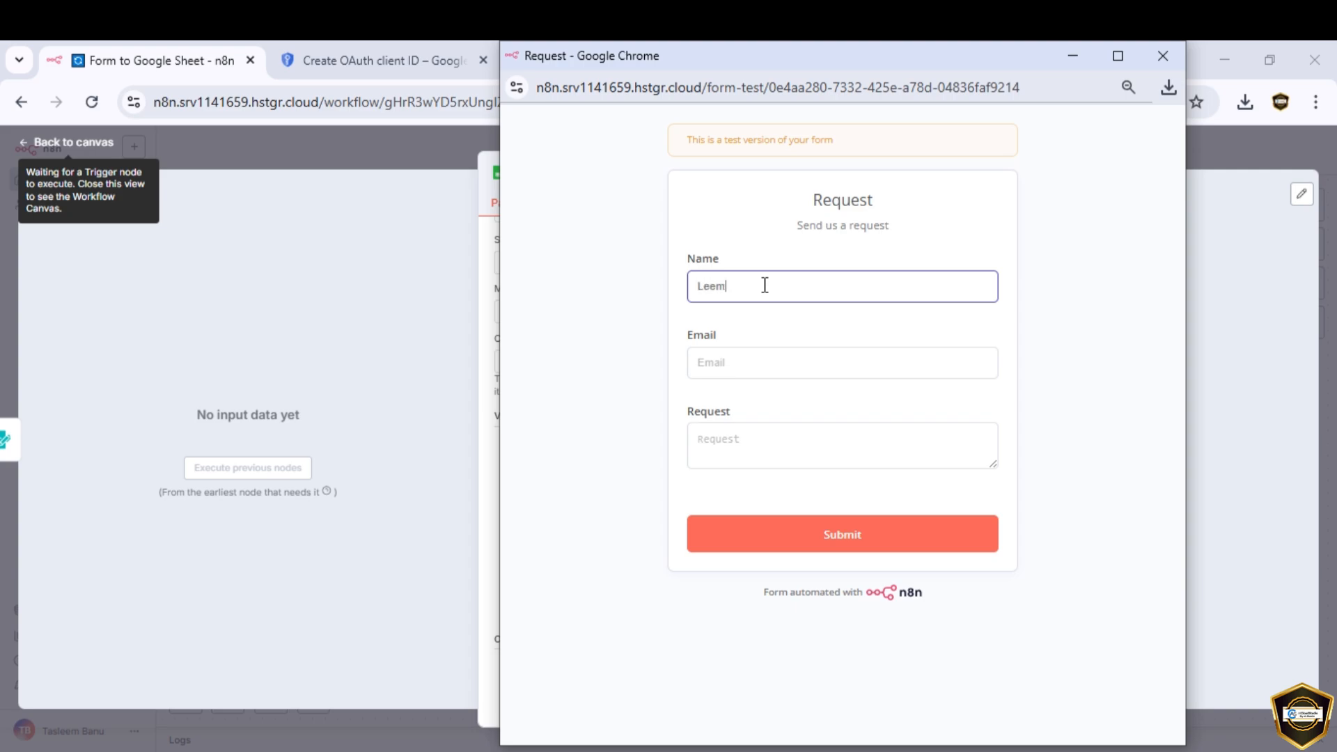
left_click(754, 355)
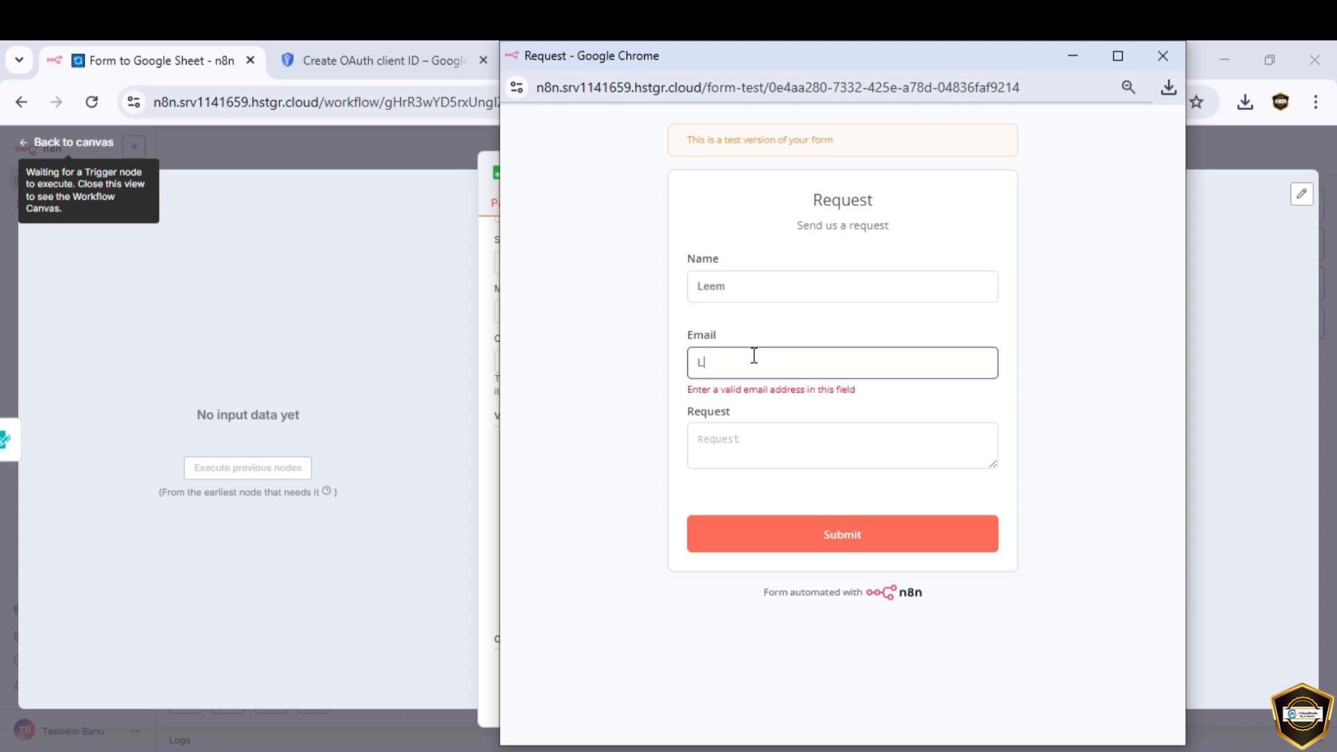
left_click(769, 453)
type("Send more cookies")
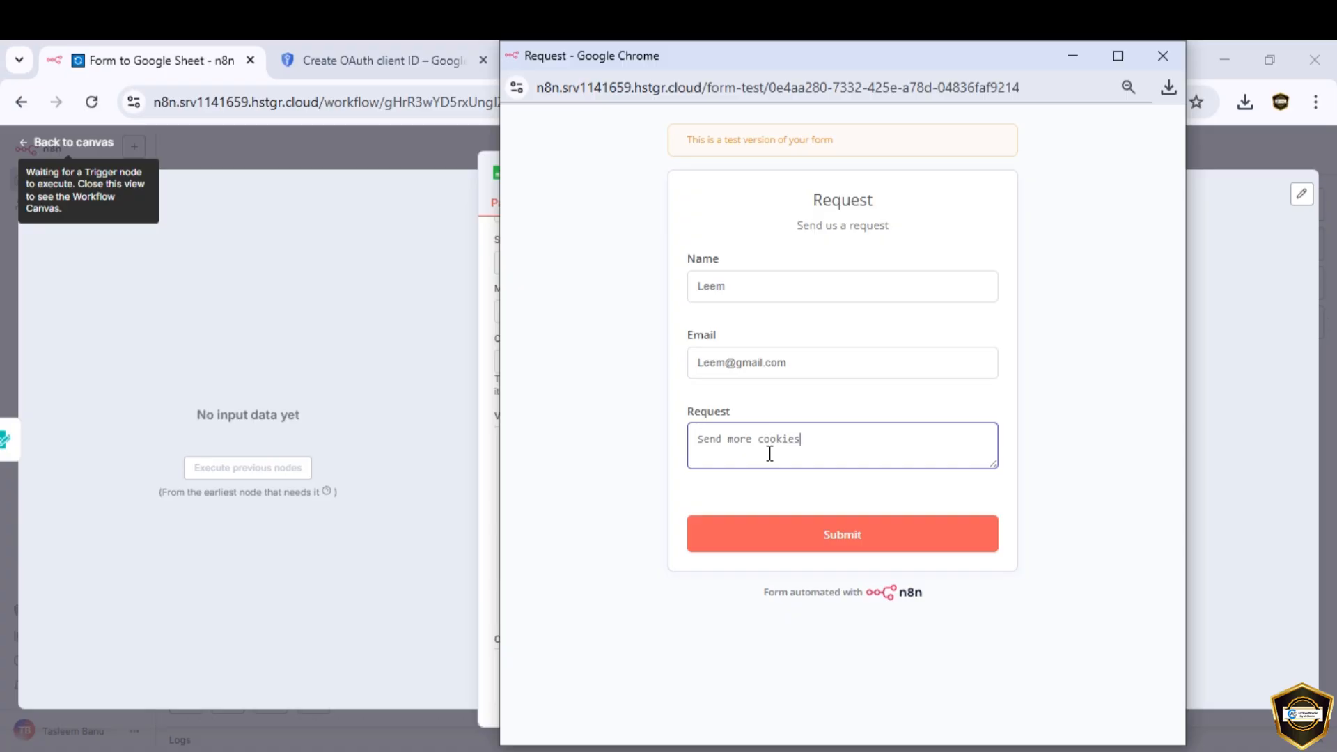
left_click(850, 540)
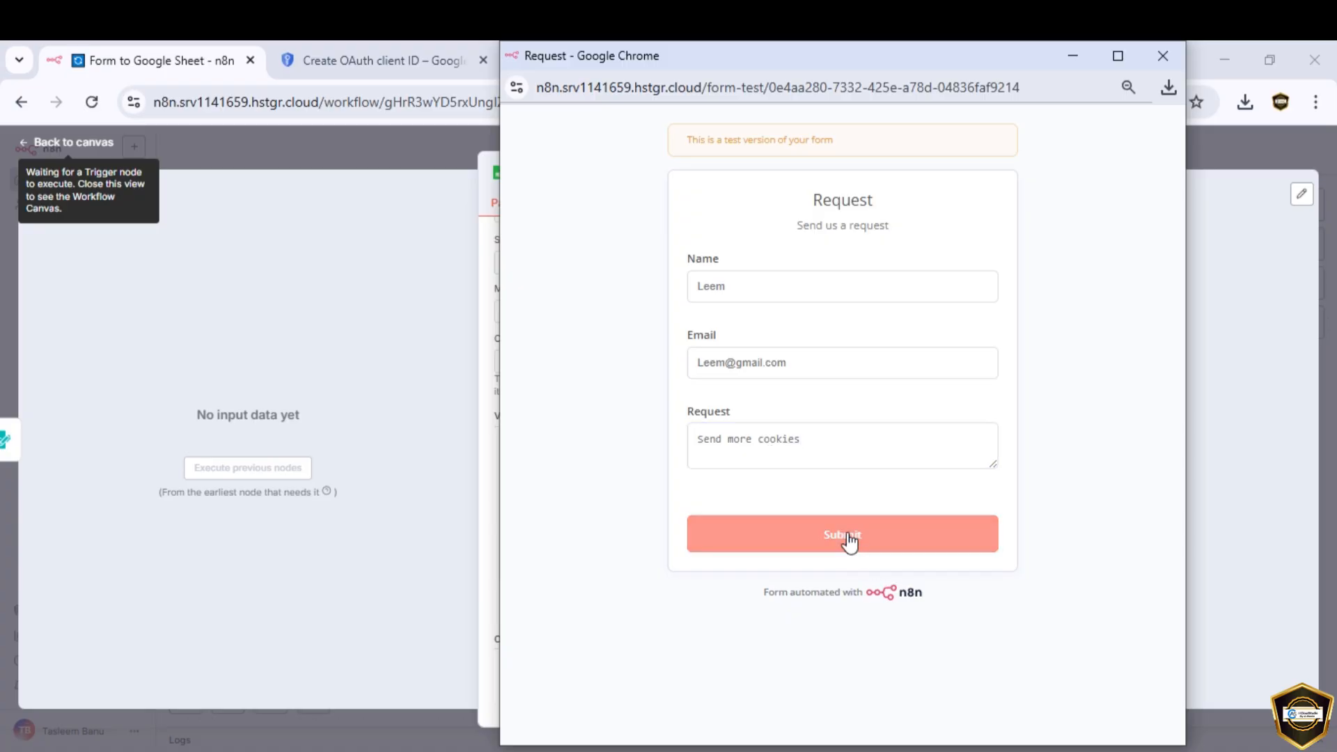
left_click(188, 365)
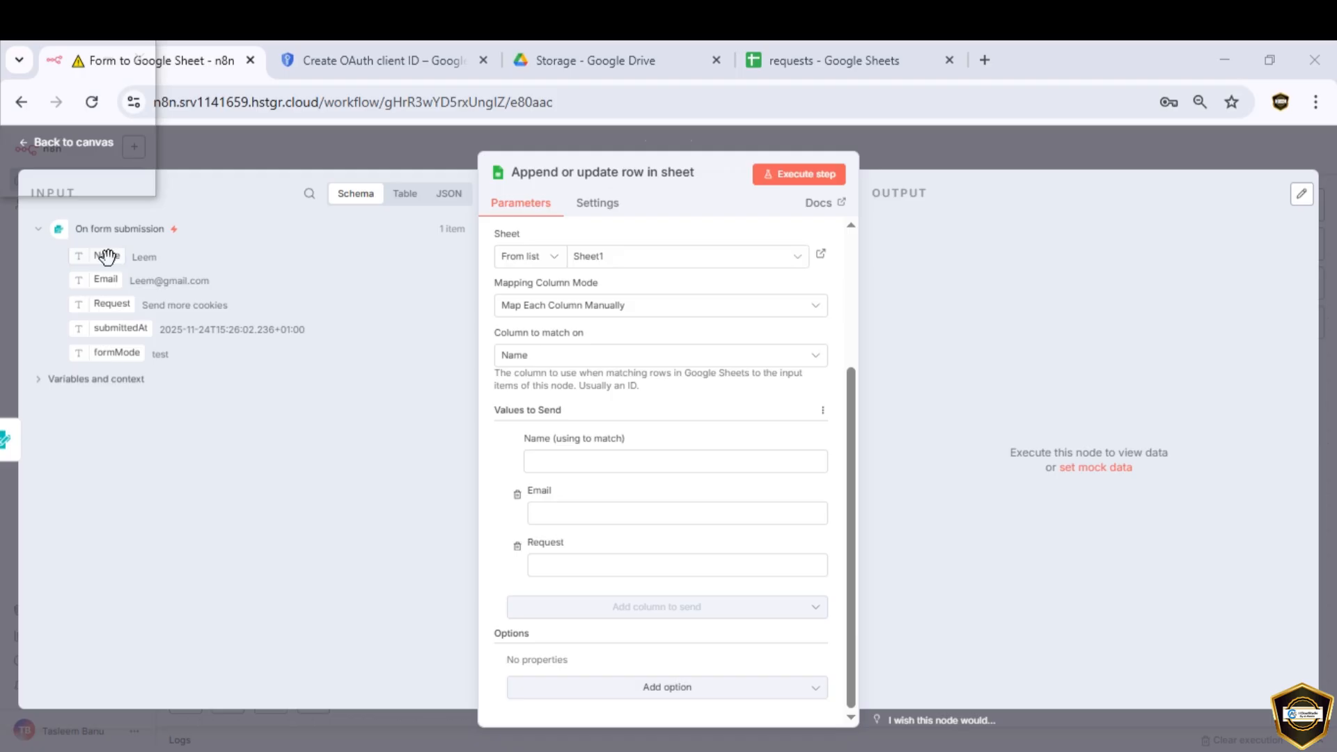
Step: Map the form's Name, Email and Request fields into the sheet columns and execute the step
left_click_drag(106, 256, 547, 462)
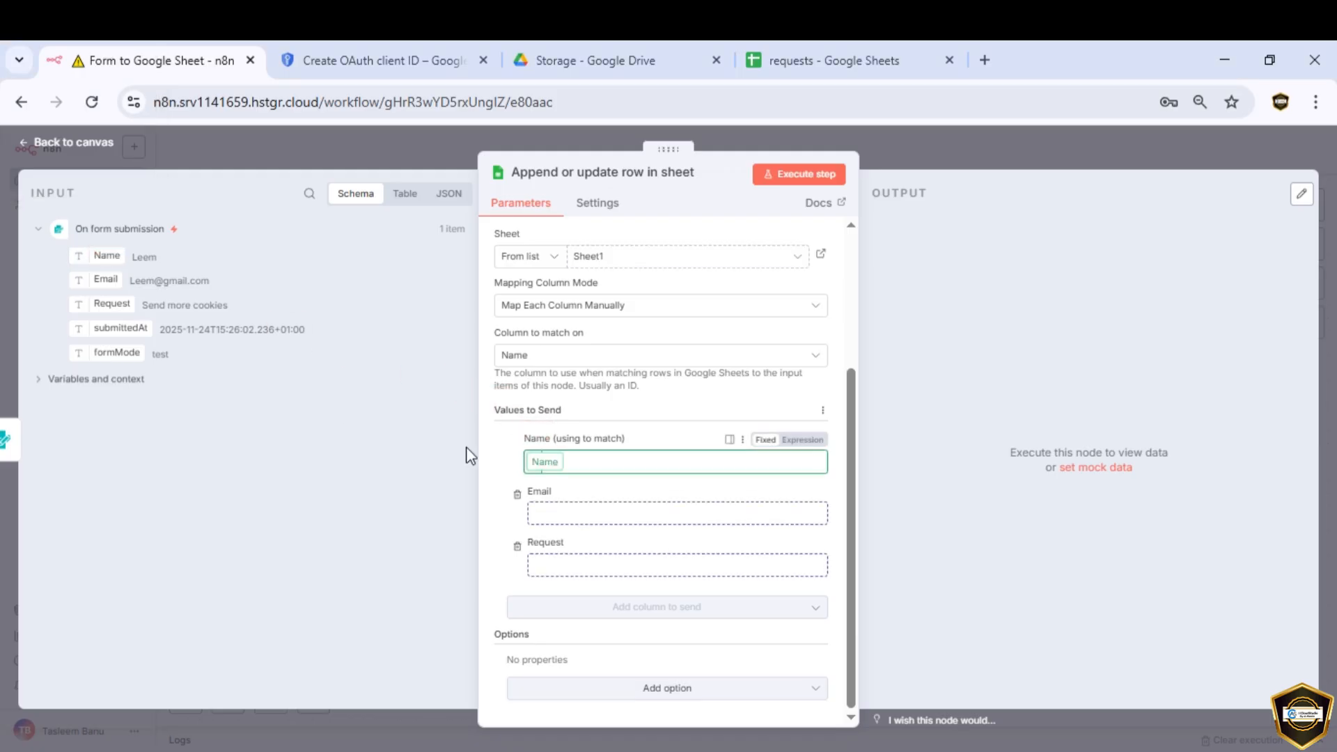
left_click_drag(110, 279, 571, 529)
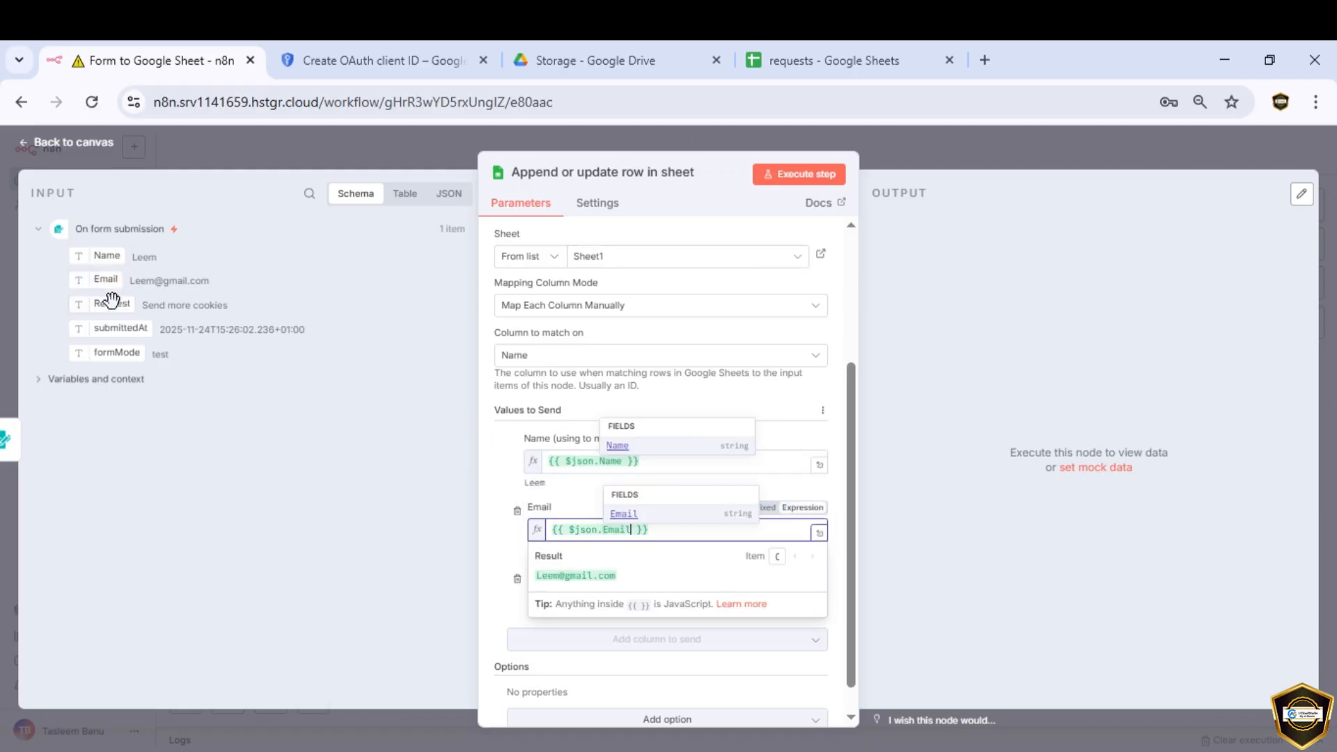
left_click_drag(110, 304, 555, 597)
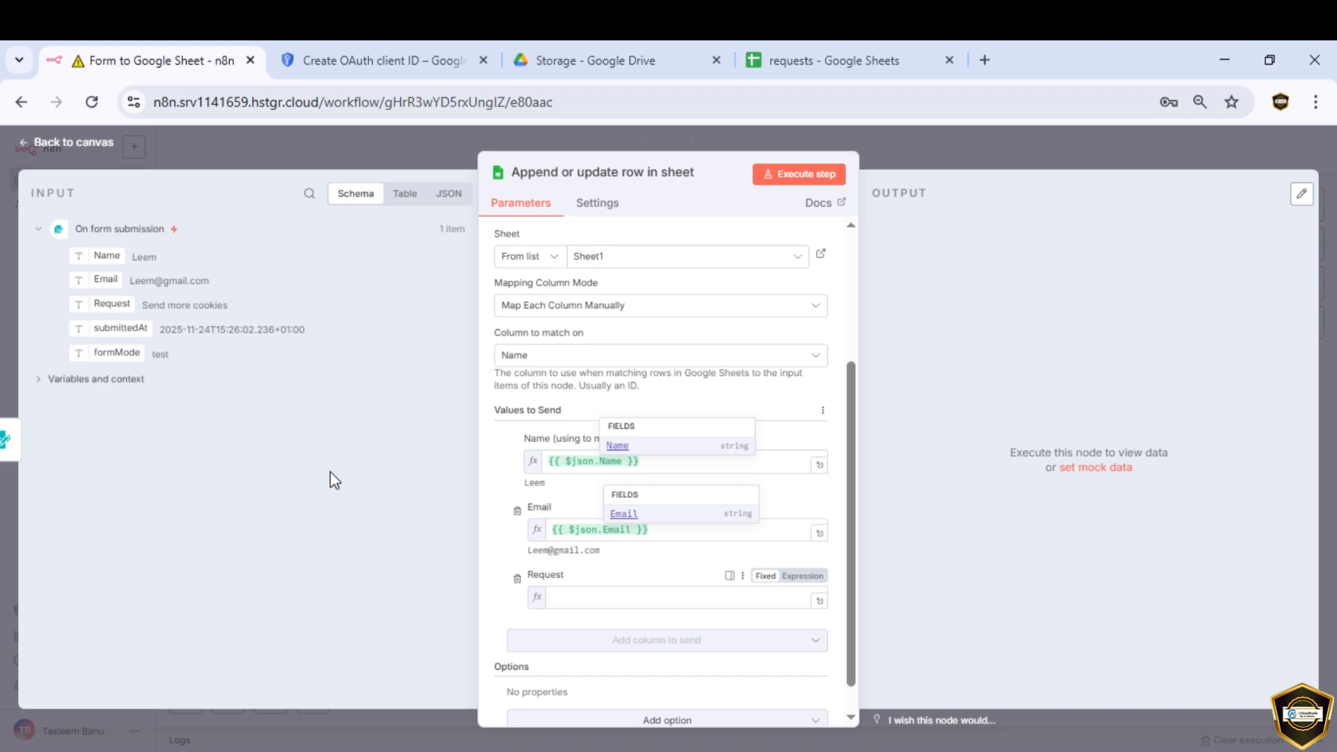
left_click(808, 178)
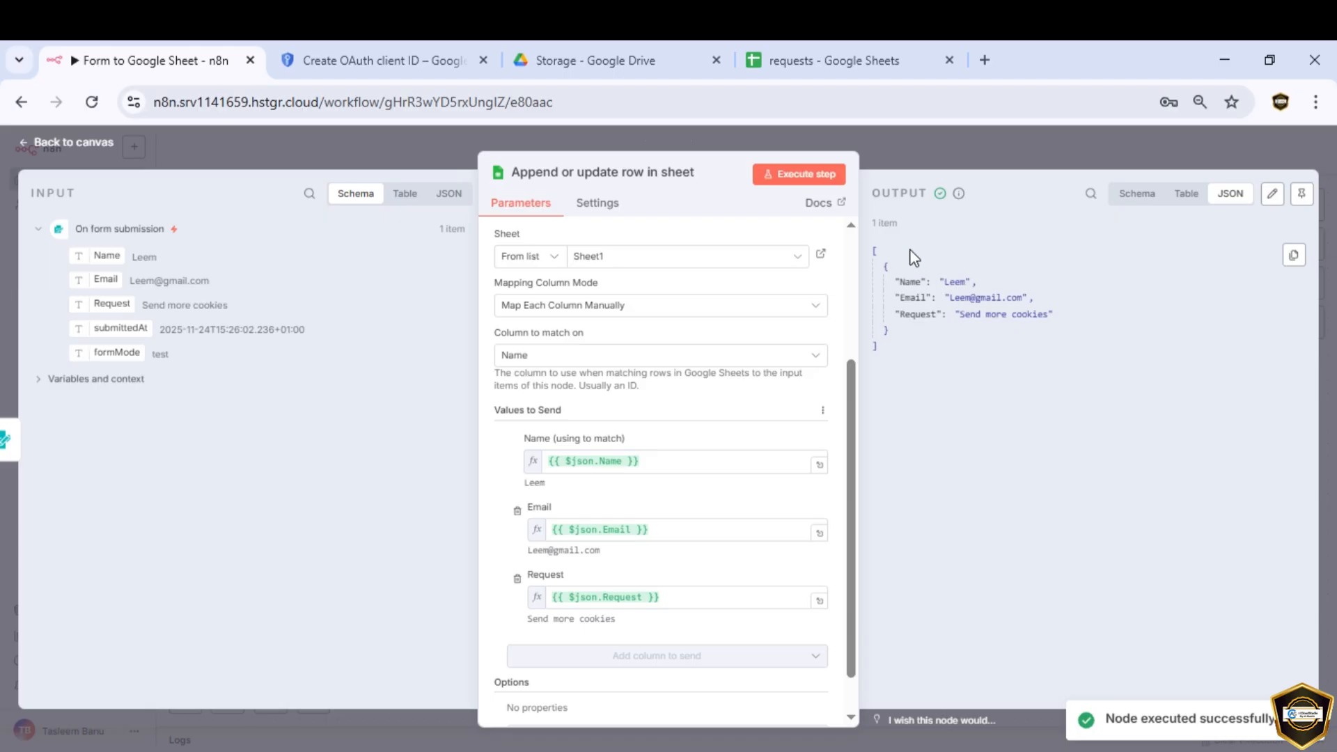
Step: Confirm the test submission landed as row 2 in requests, then save the workflow
left_click(1185, 194)
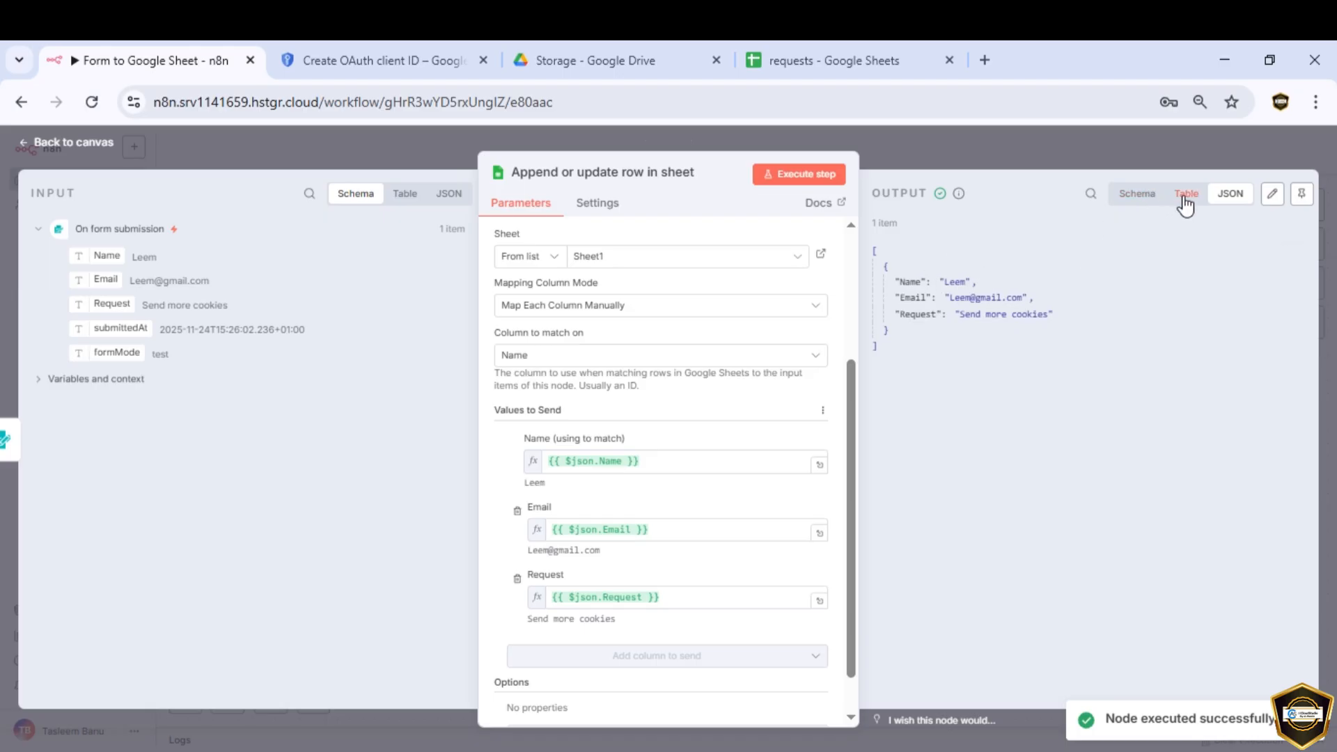
left_click(841, 63)
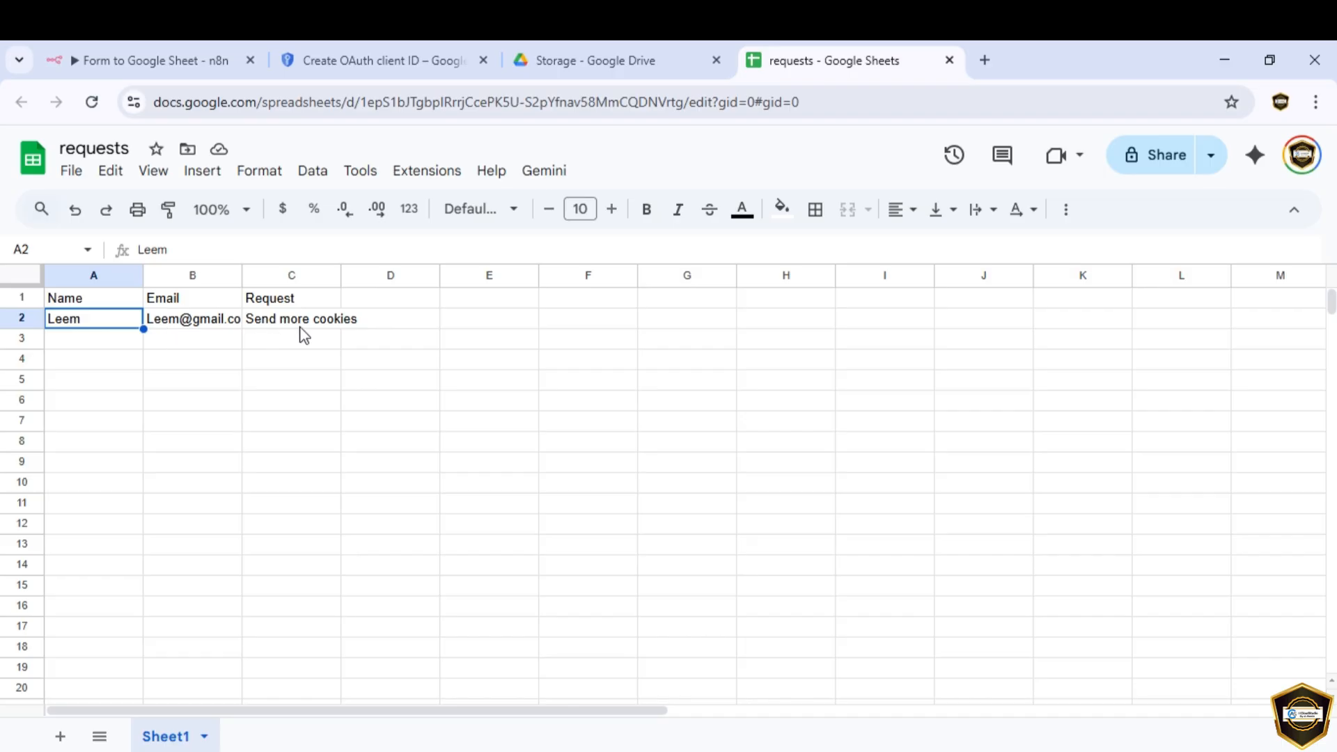
left_click(189, 59)
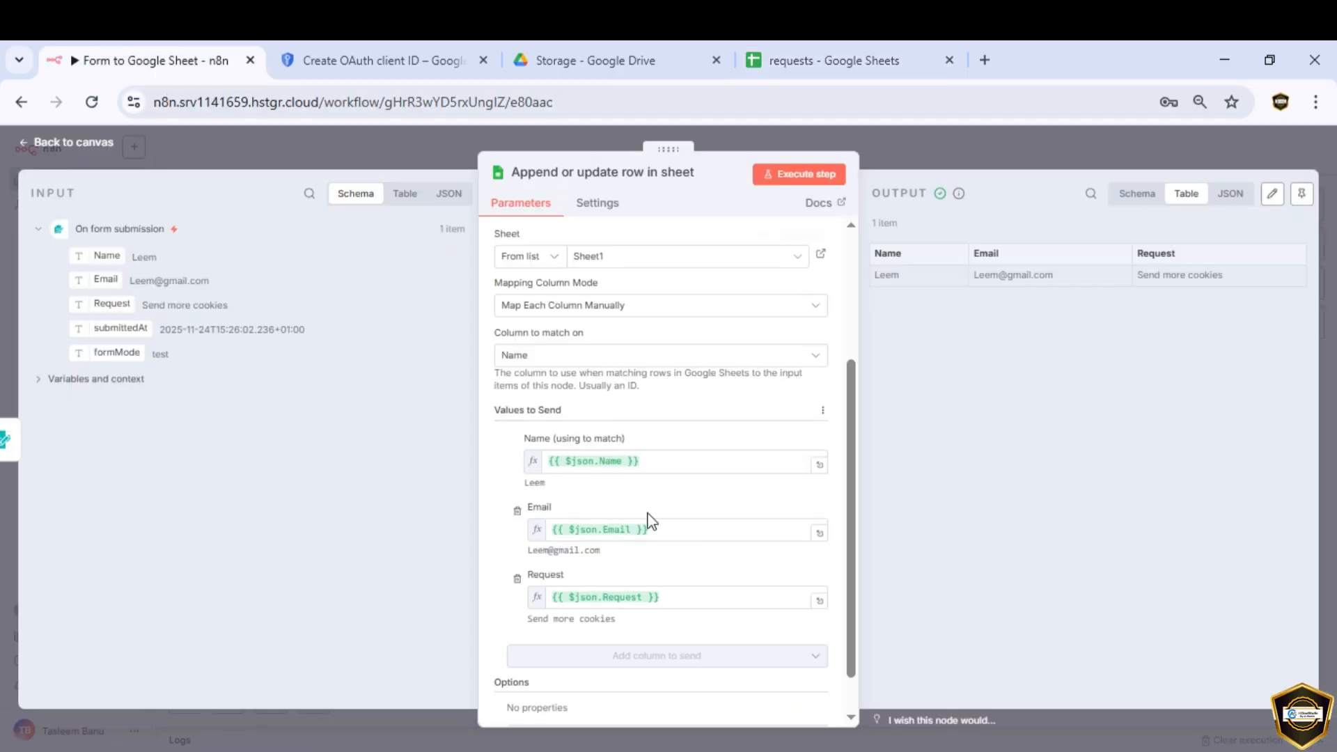
left_click(82, 141)
left_click(1091, 152)
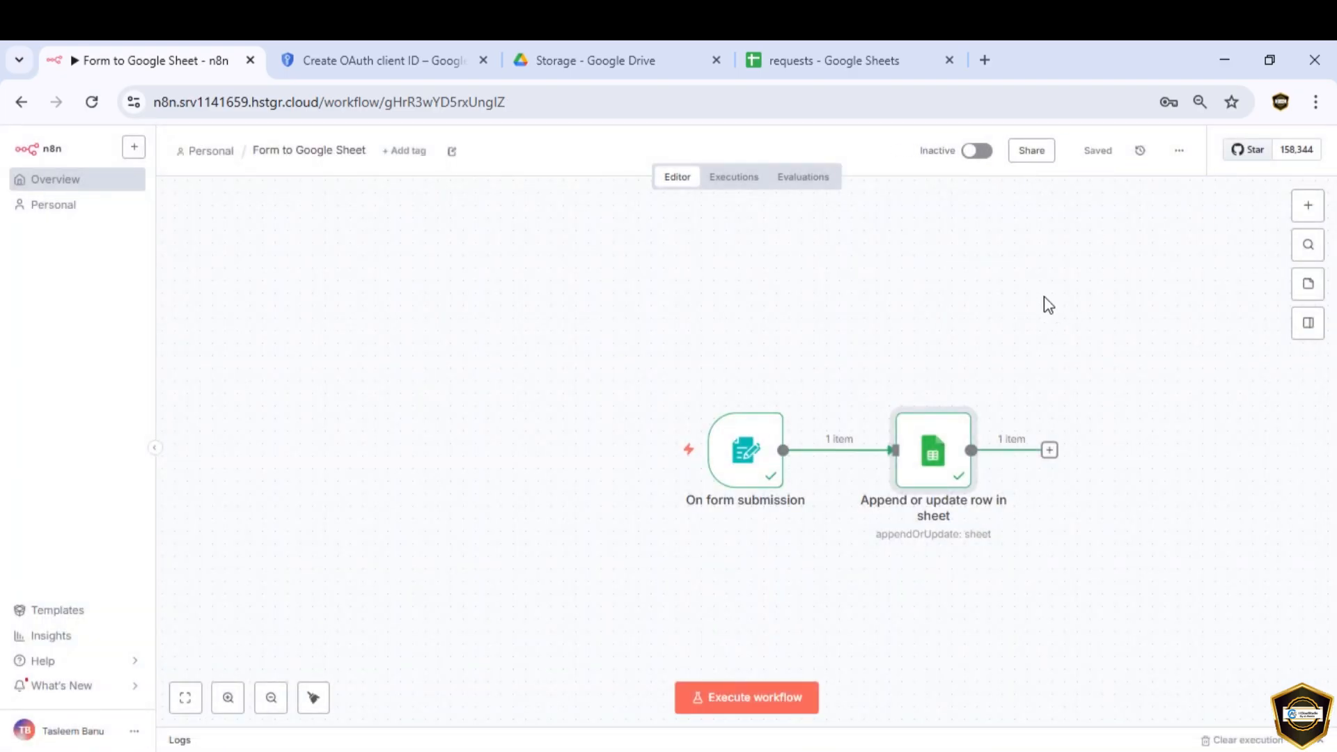
Step: Activate the workflow and open its Production form URL in a new tab
left_click(988, 153)
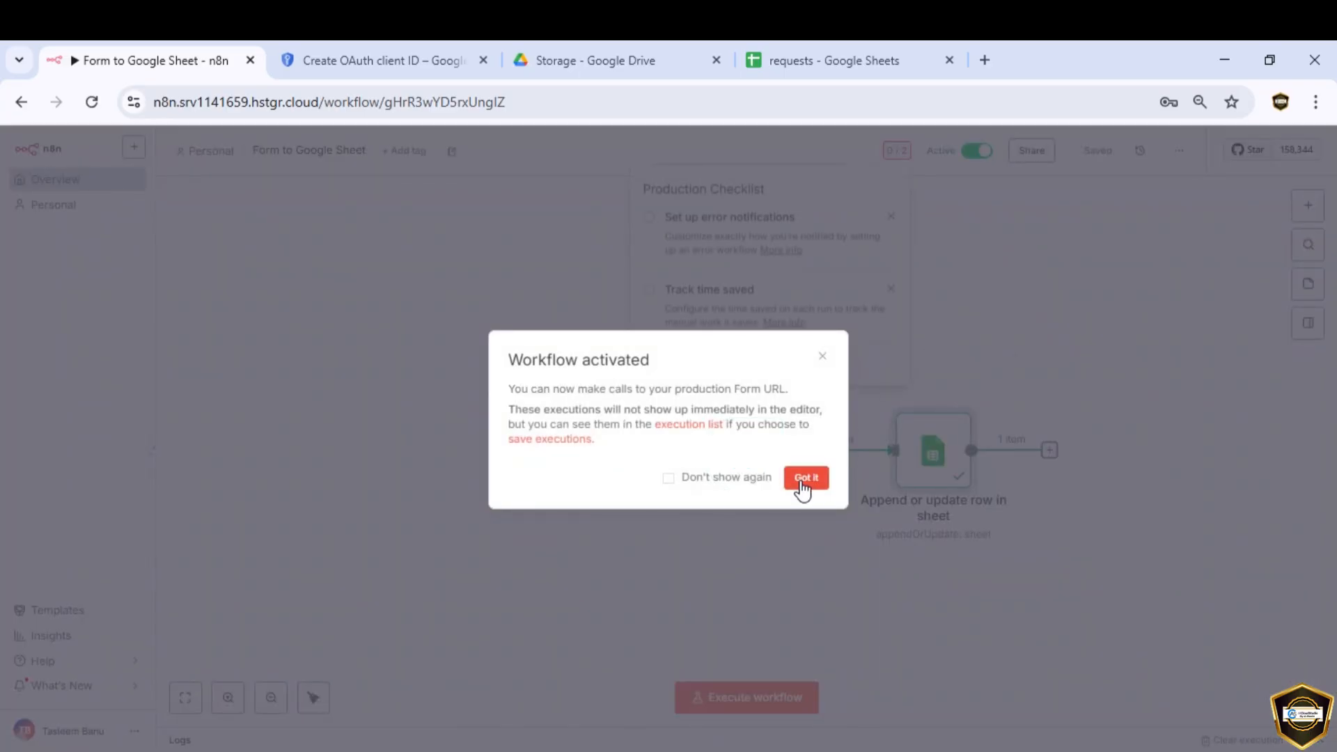
left_click(806, 479)
left_click_drag(474, 306, 403, 291)
key("ctrl+c")
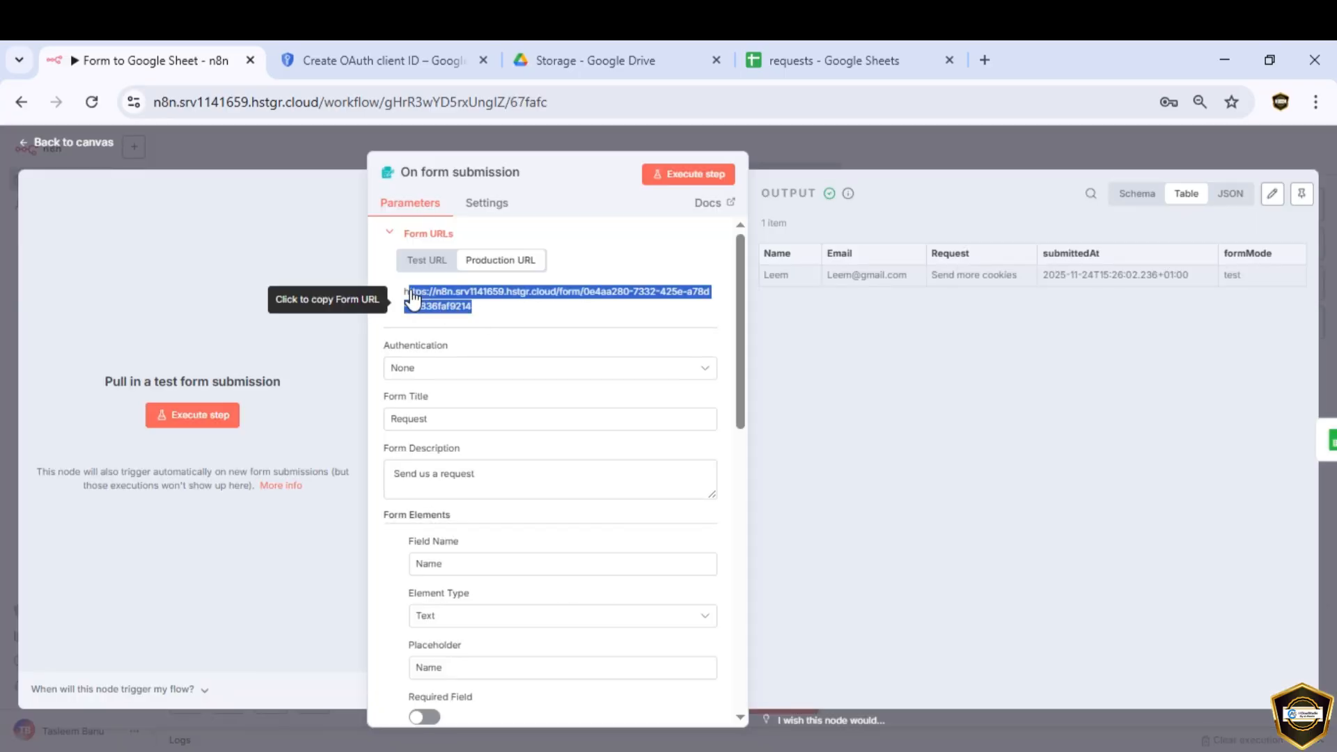
left_click(983, 61)
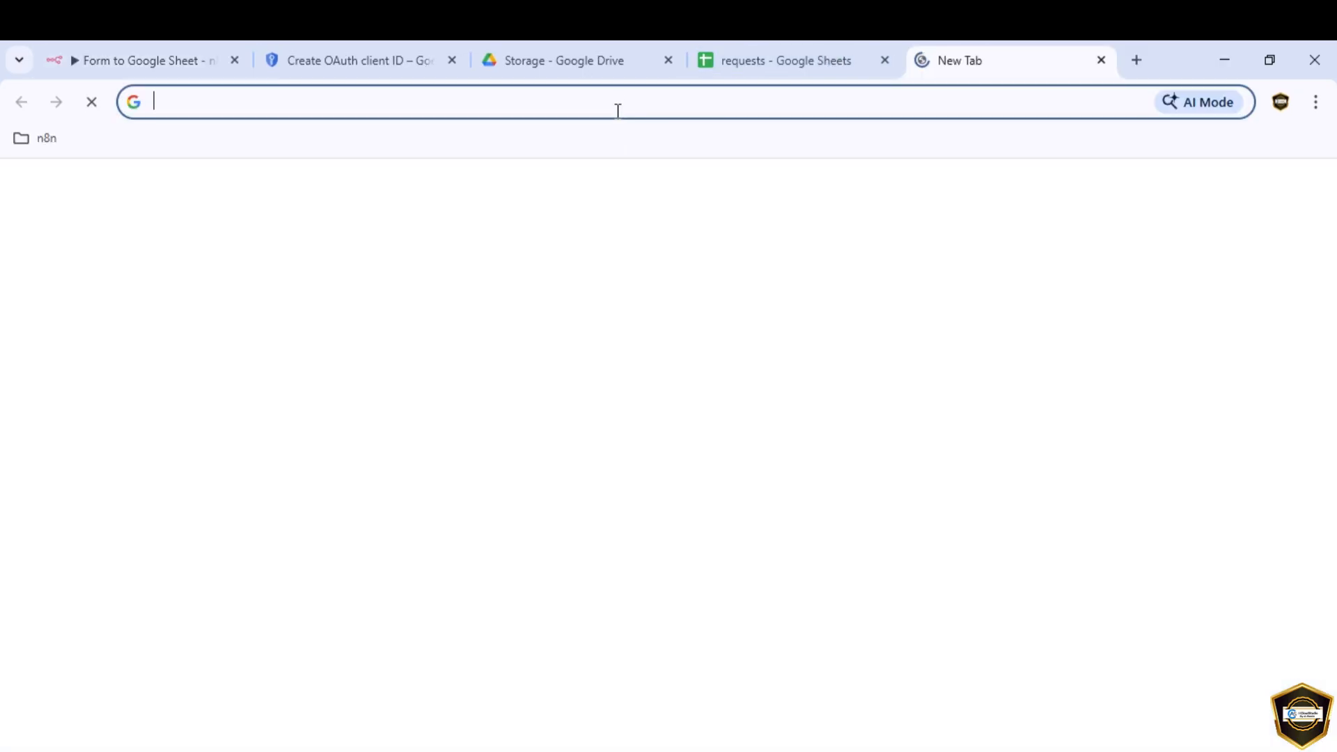
left_click(618, 106)
key("ctrl+v")
key("Return")
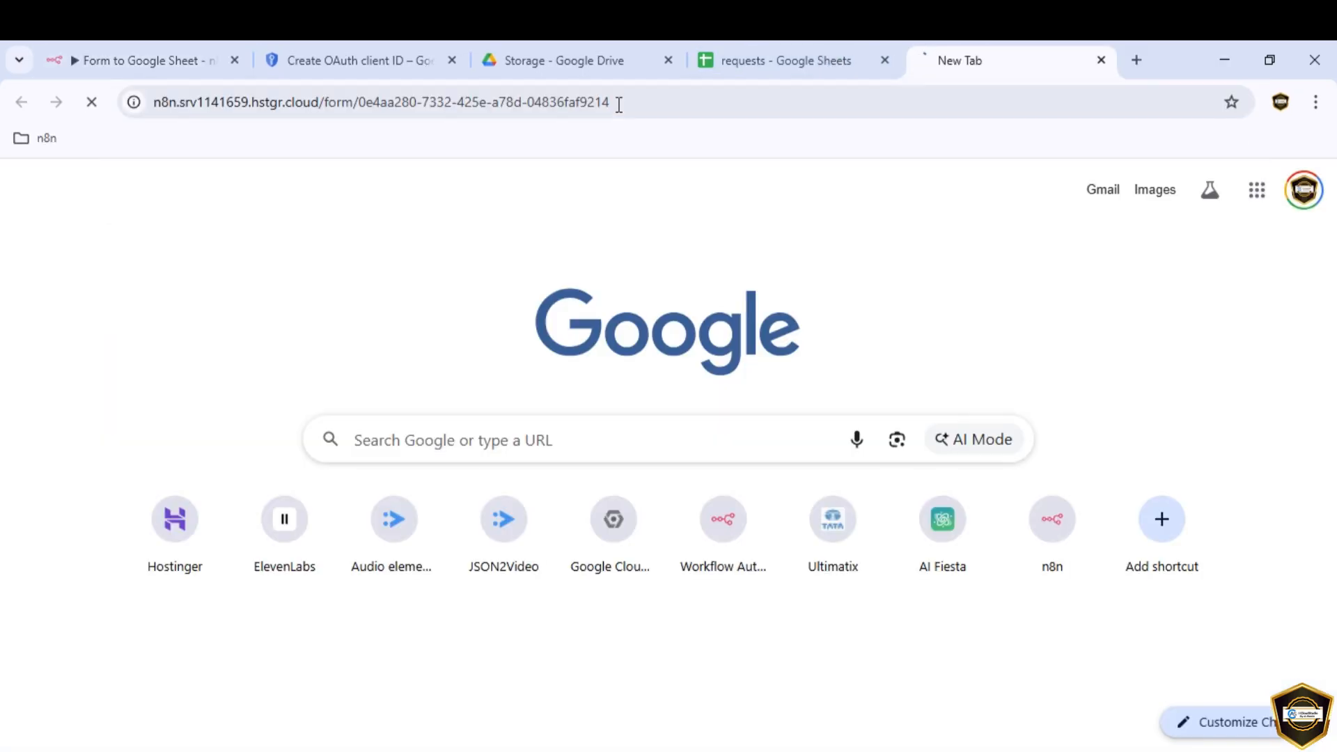
Step: Submit the live form with a name, an email and request 'Hello', then verify row 3 in requests
left_click(584, 268)
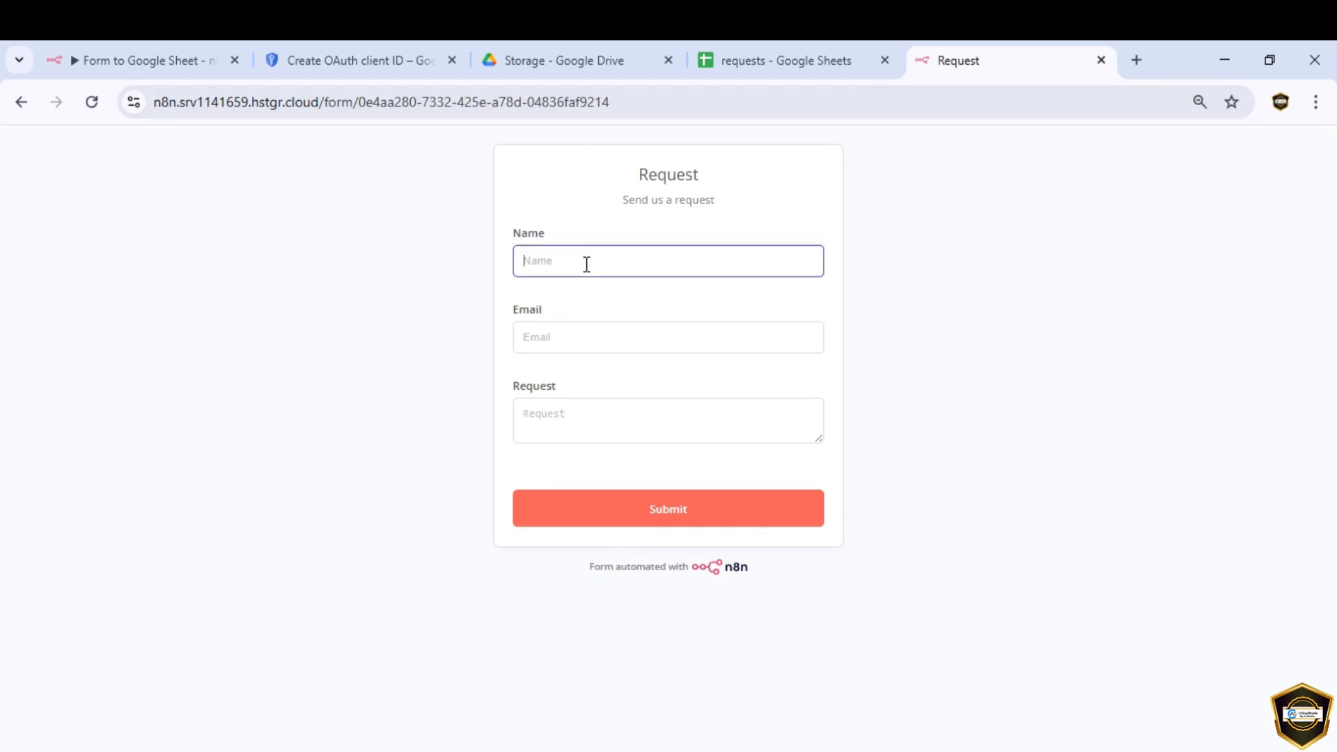
type("Alex")
left_click(618, 342)
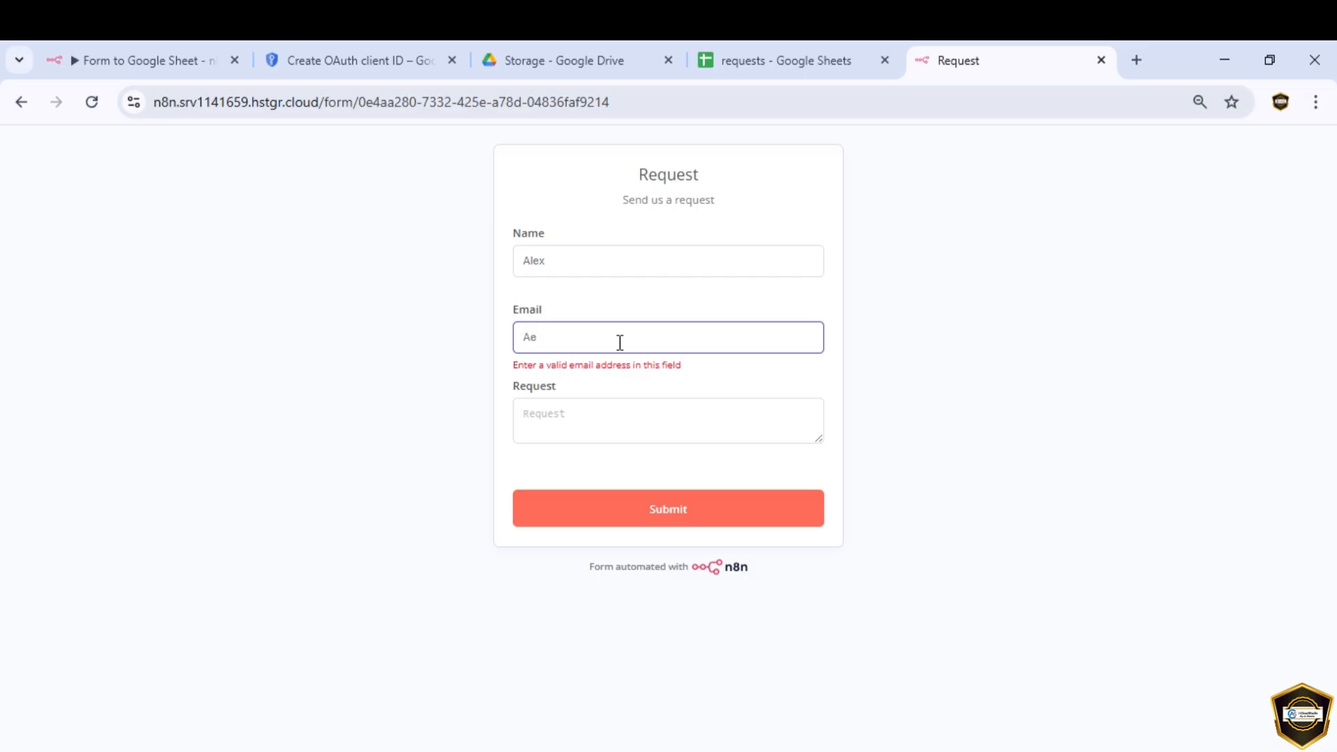
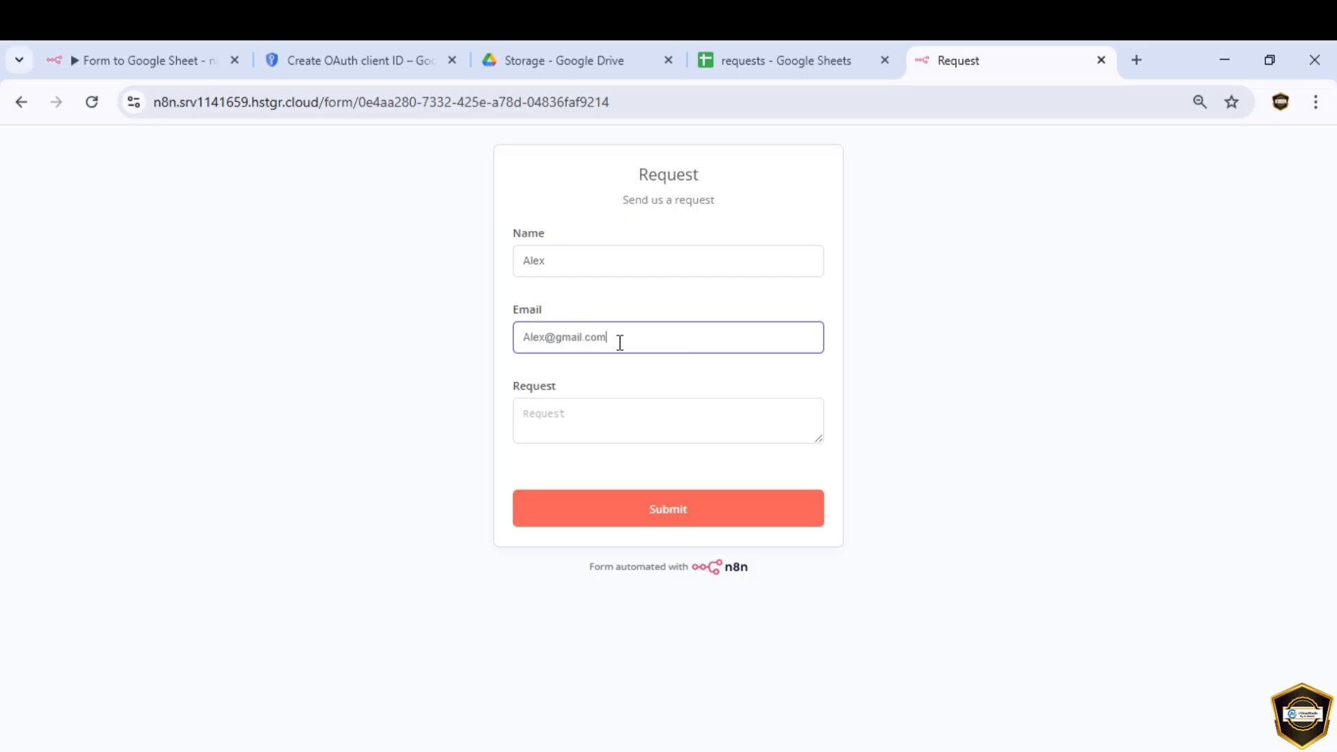
left_click(612, 412)
type("Hello")
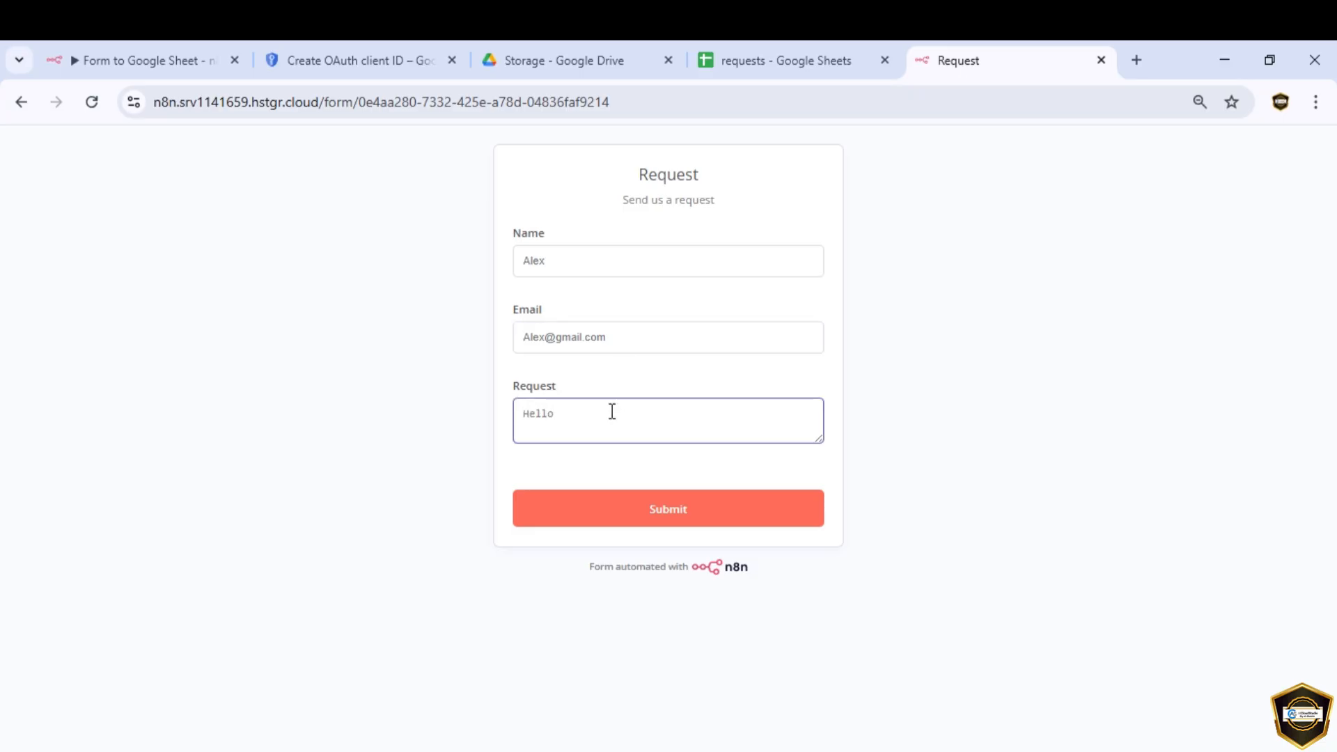
left_click(765, 58)
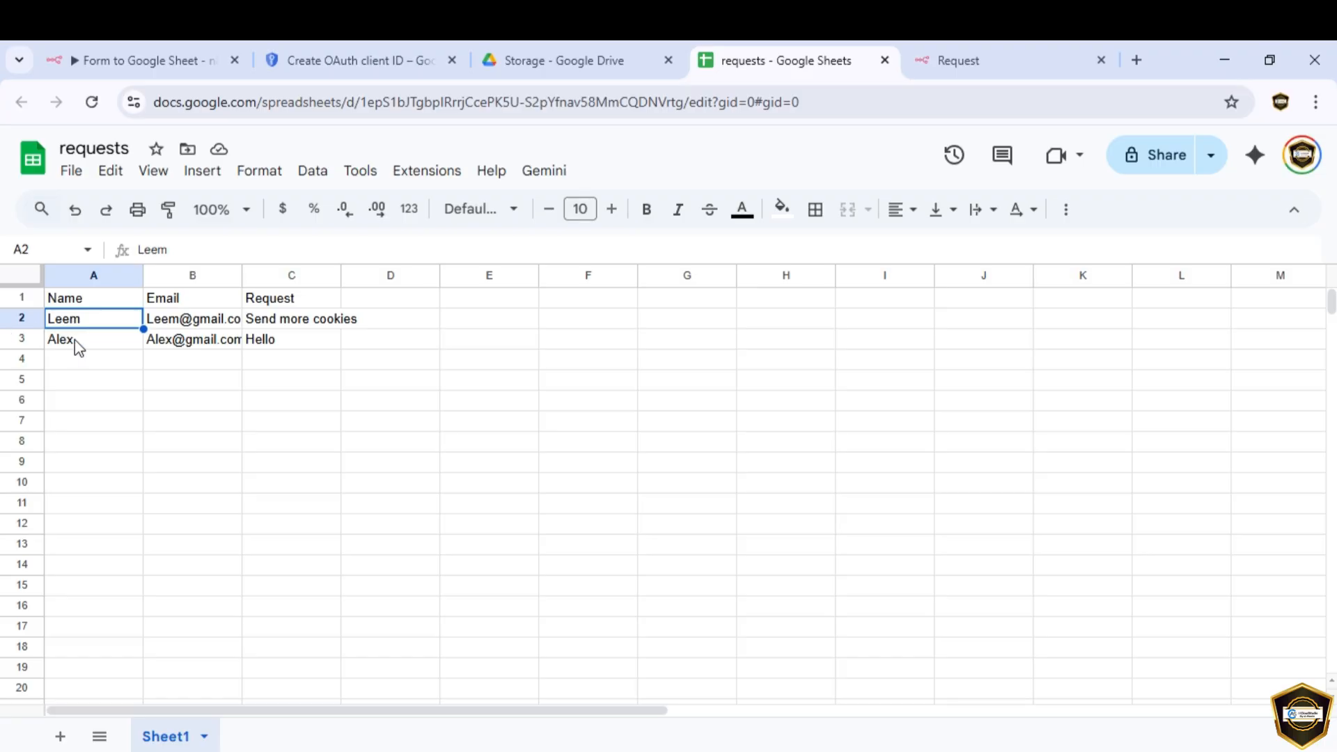
left_click(94, 340)
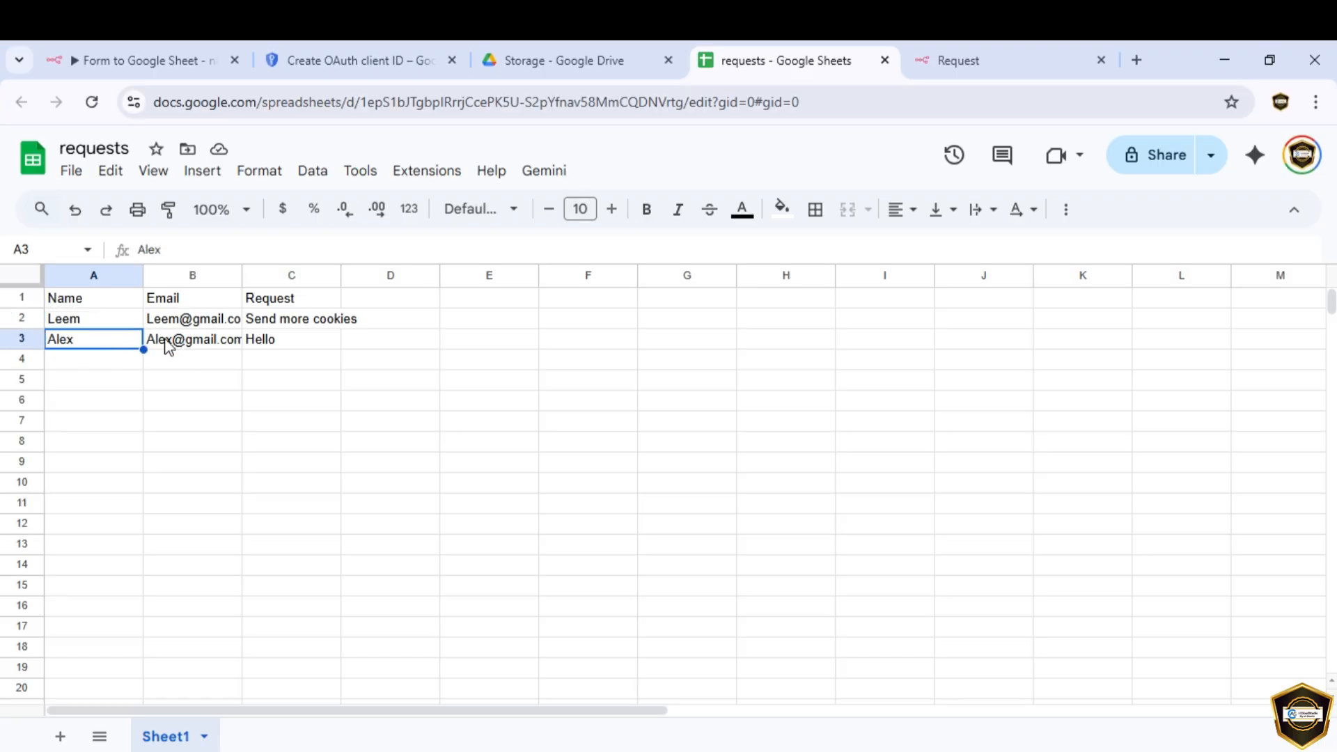
left_click(285, 342)
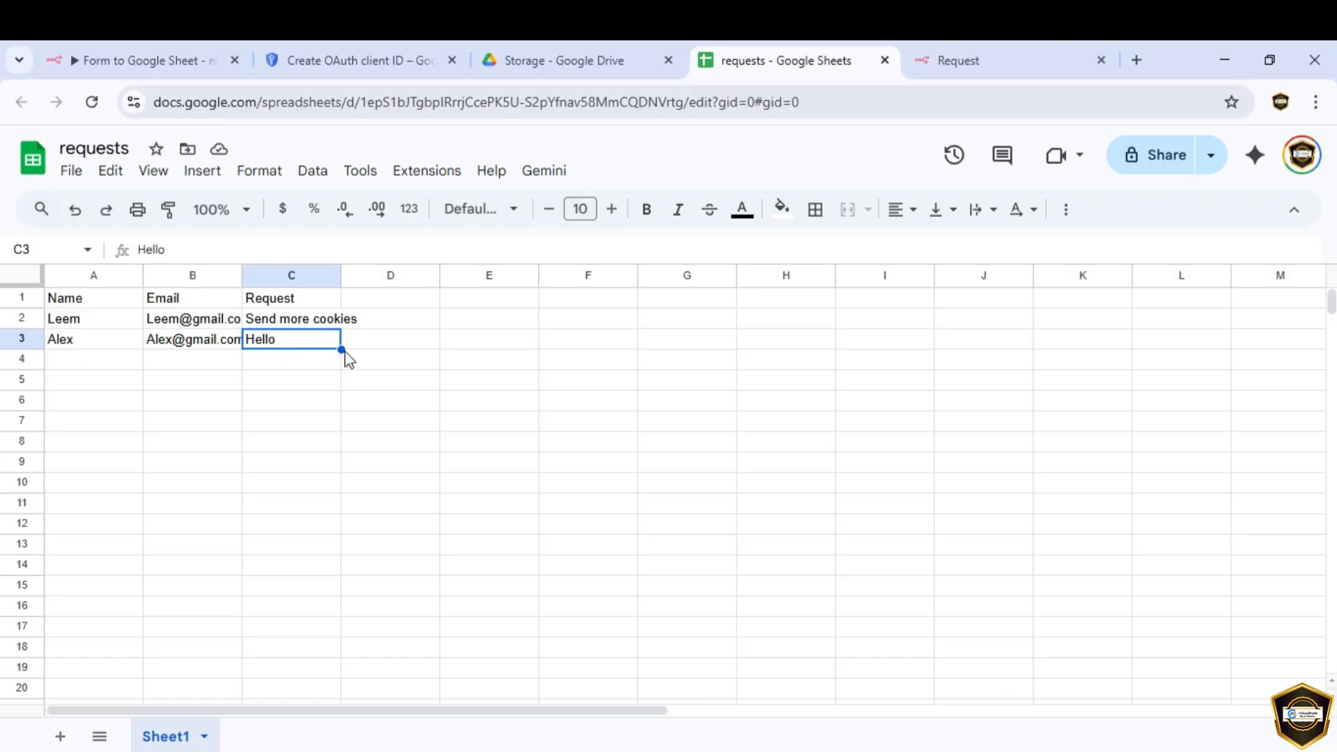
Step: Close the On form submission panel to return to the Form to Google Sheet canvas
left_click(179, 68)
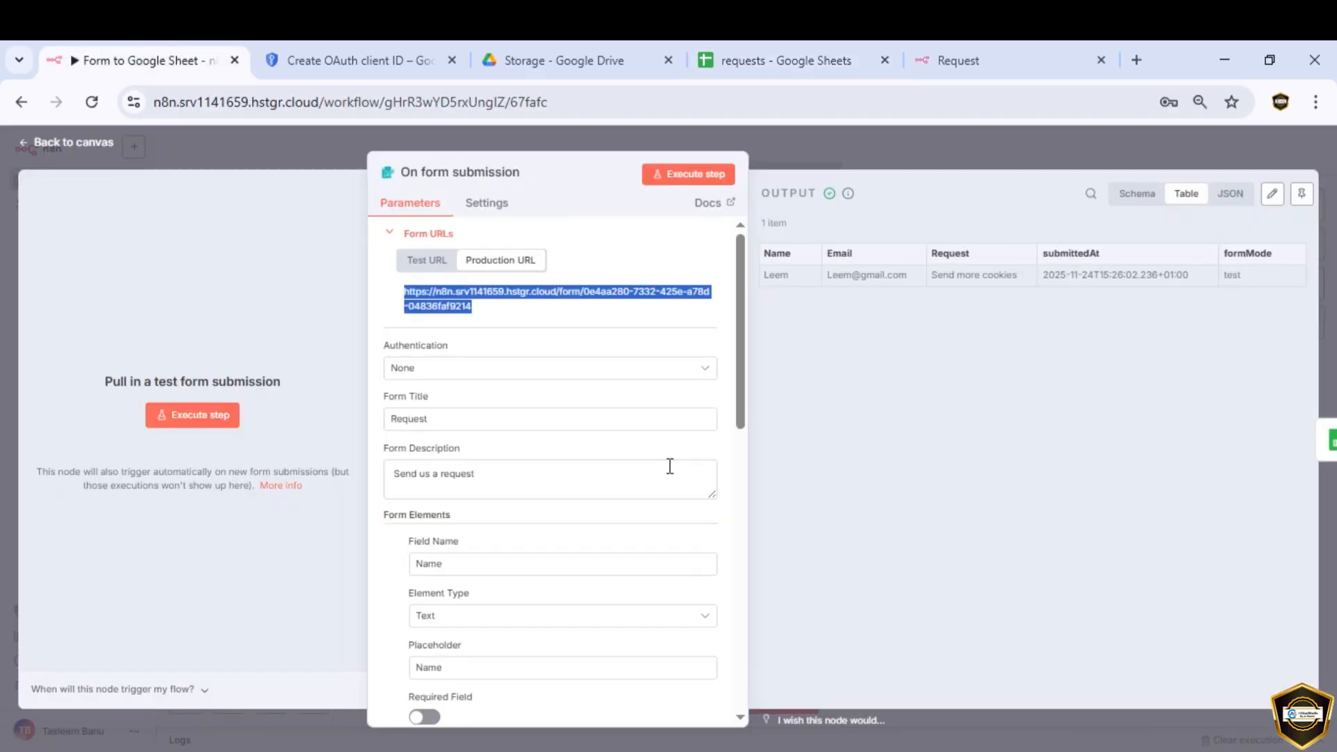
left_click(839, 482)
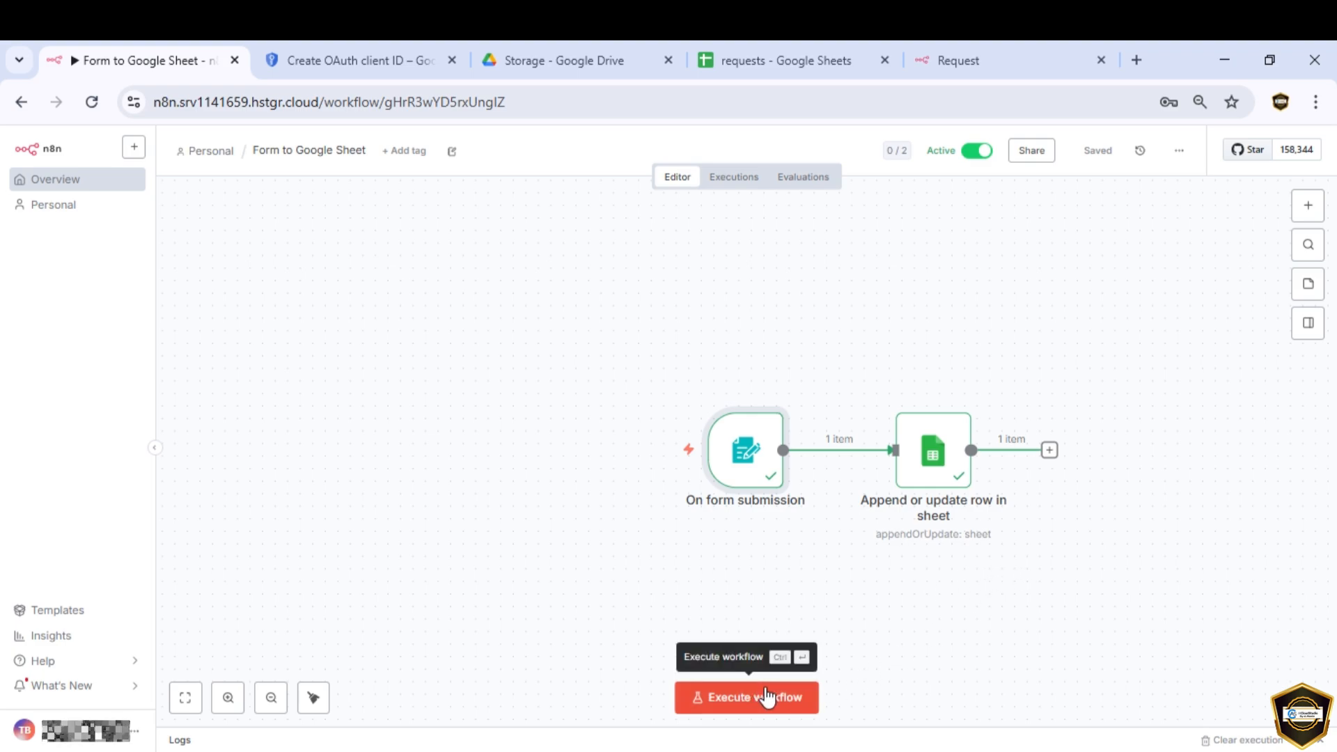
mouse_move(786, 496)
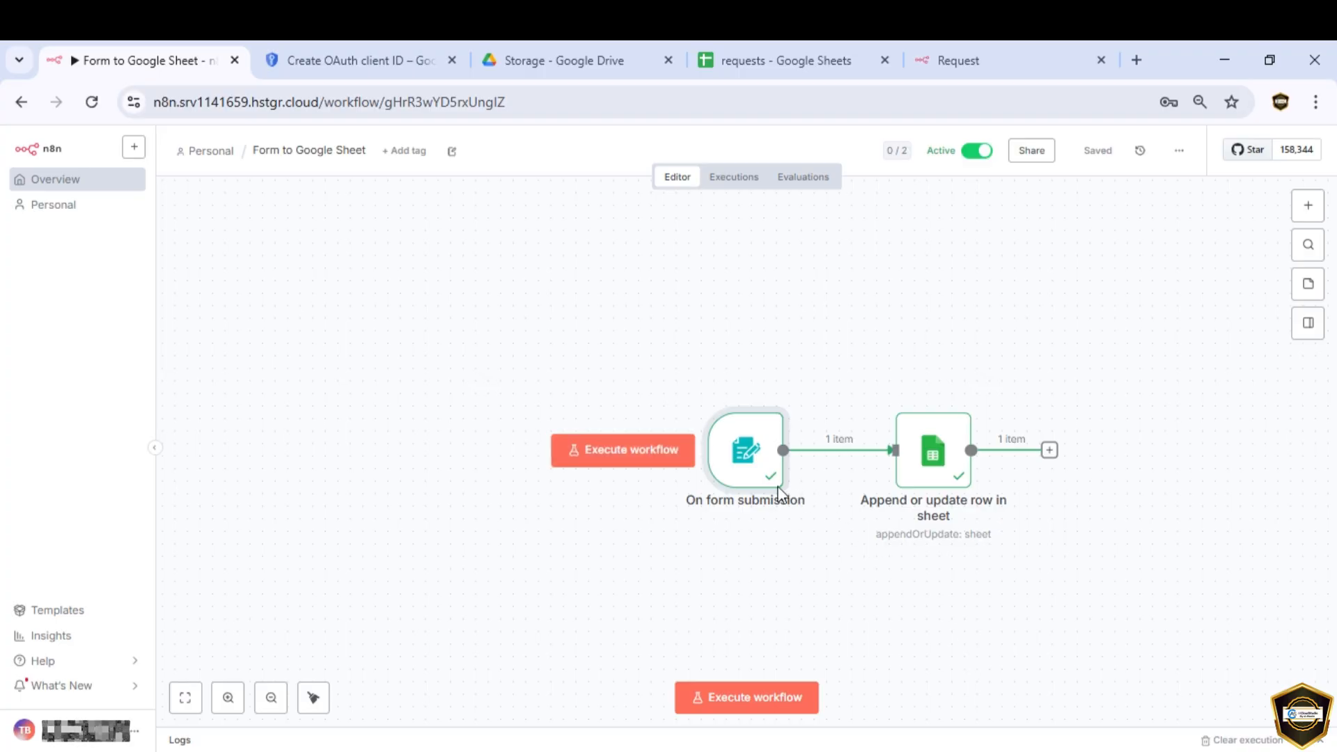